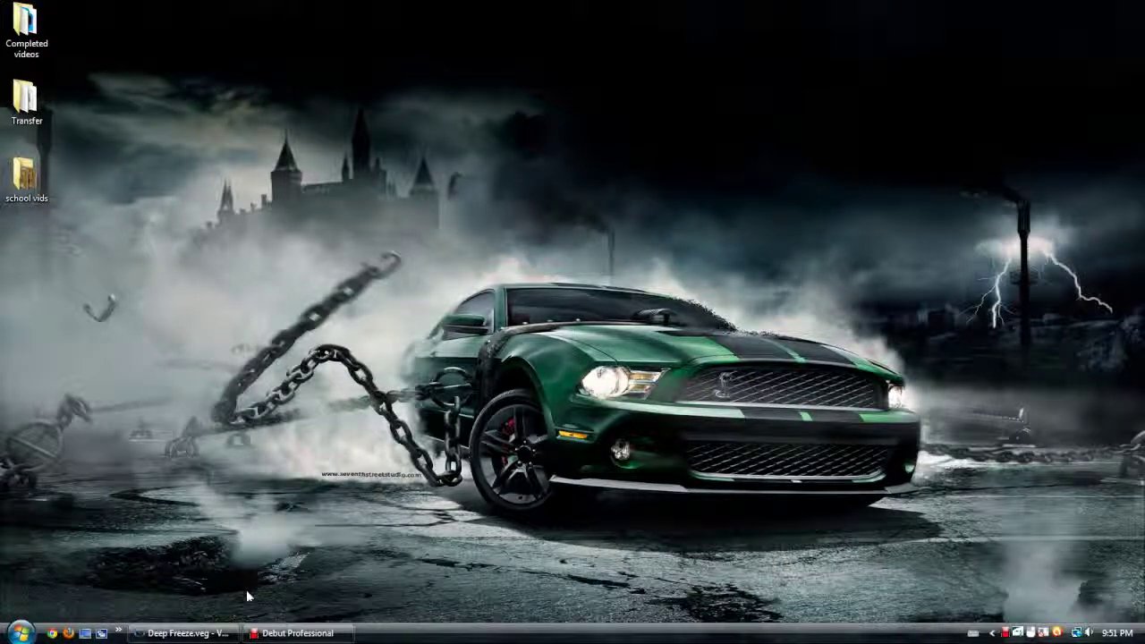
# - Bring back the Deep Freeze project and move the playhead to 00:00:05.28
pyautogui.click(216, 633)
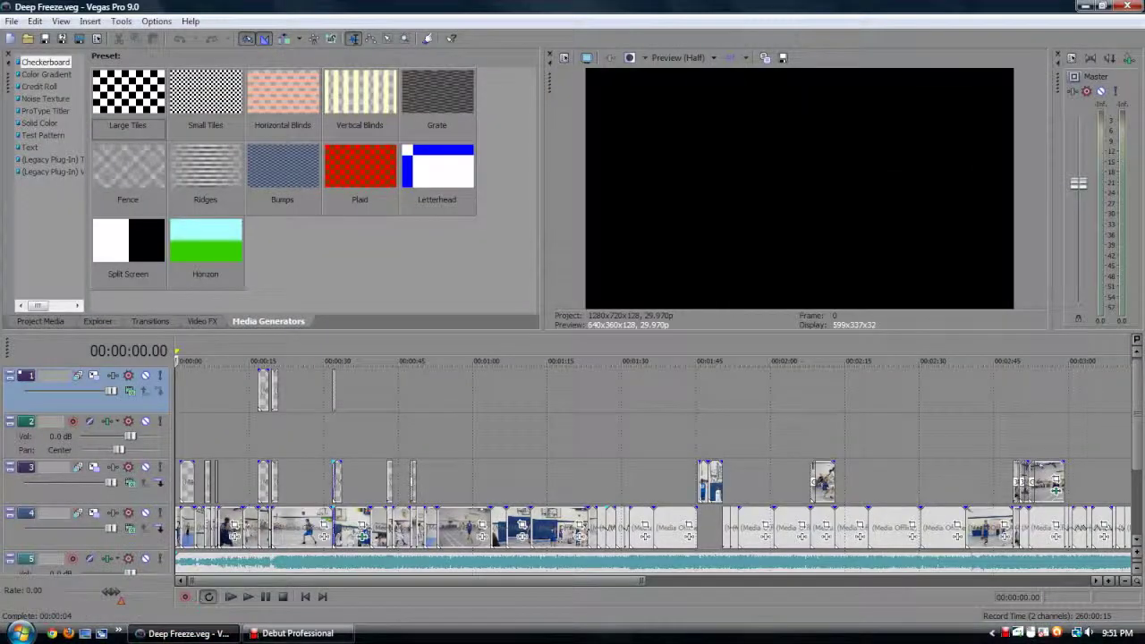
pyautogui.click(182, 473)
pyautogui.scroll(3, 296, 461)
pyautogui.click(219, 363)
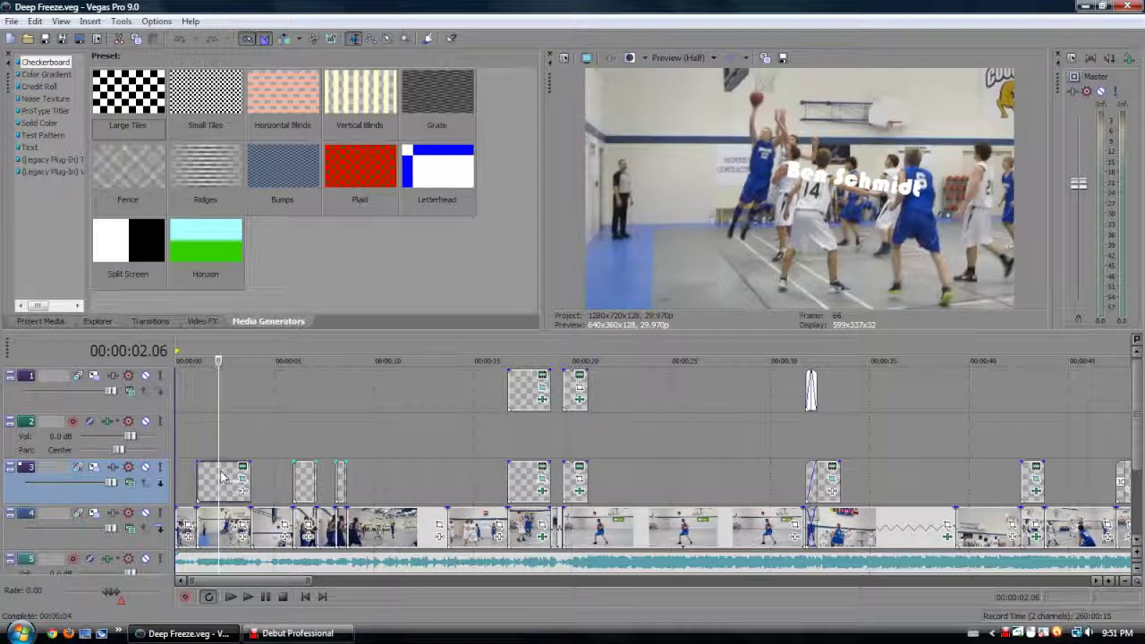
pyautogui.click(292, 359)
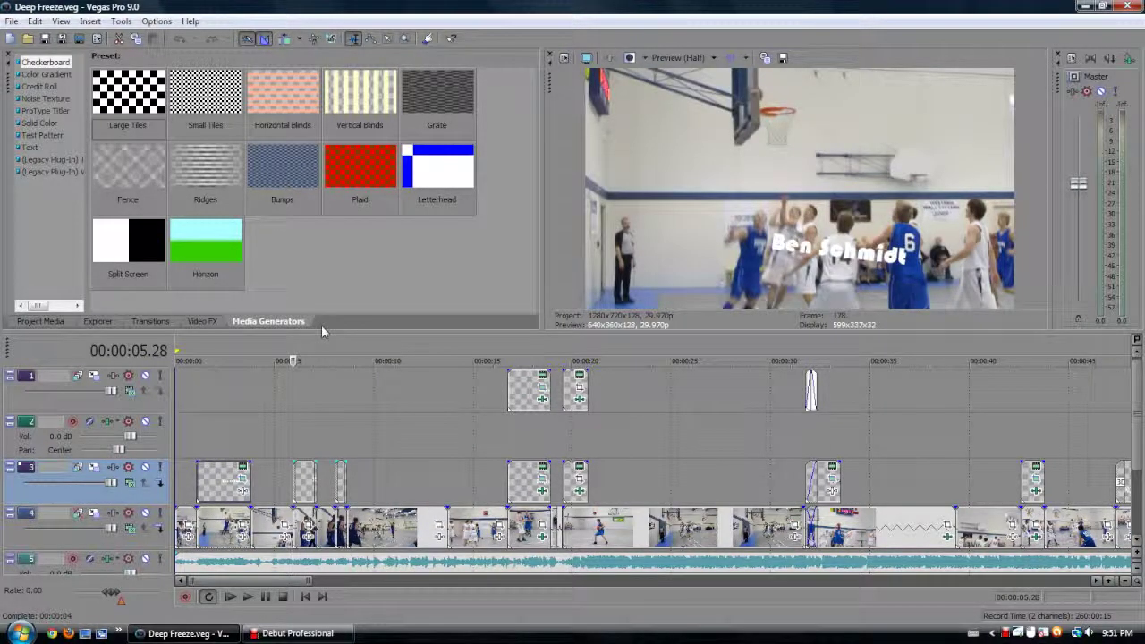
pyautogui.scroll(3, 491, 430)
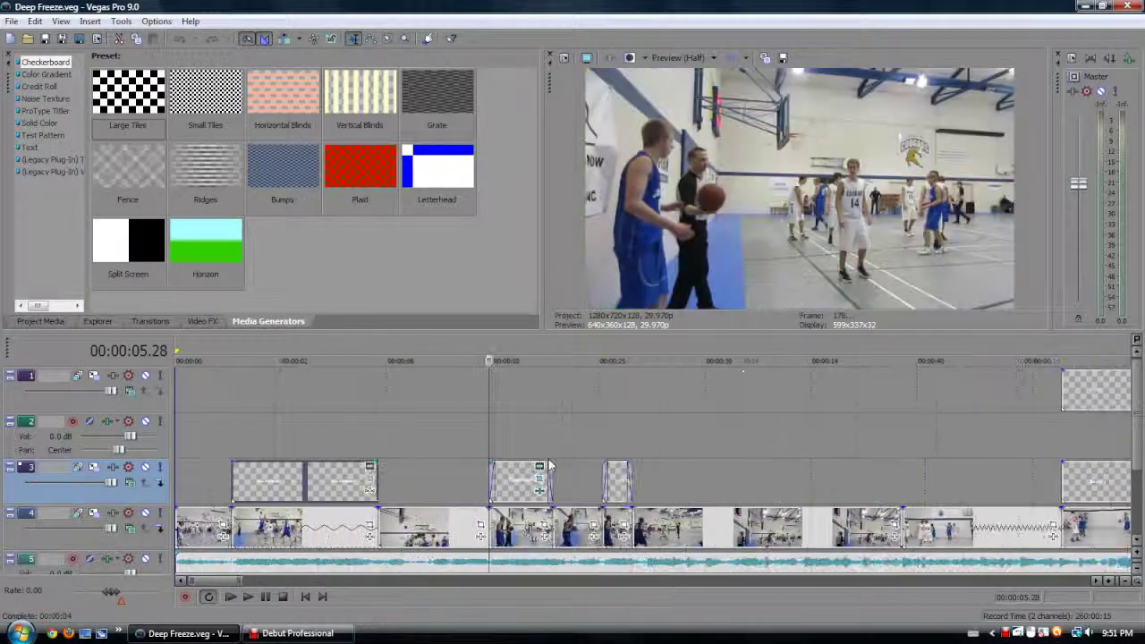
pyautogui.click(246, 598)
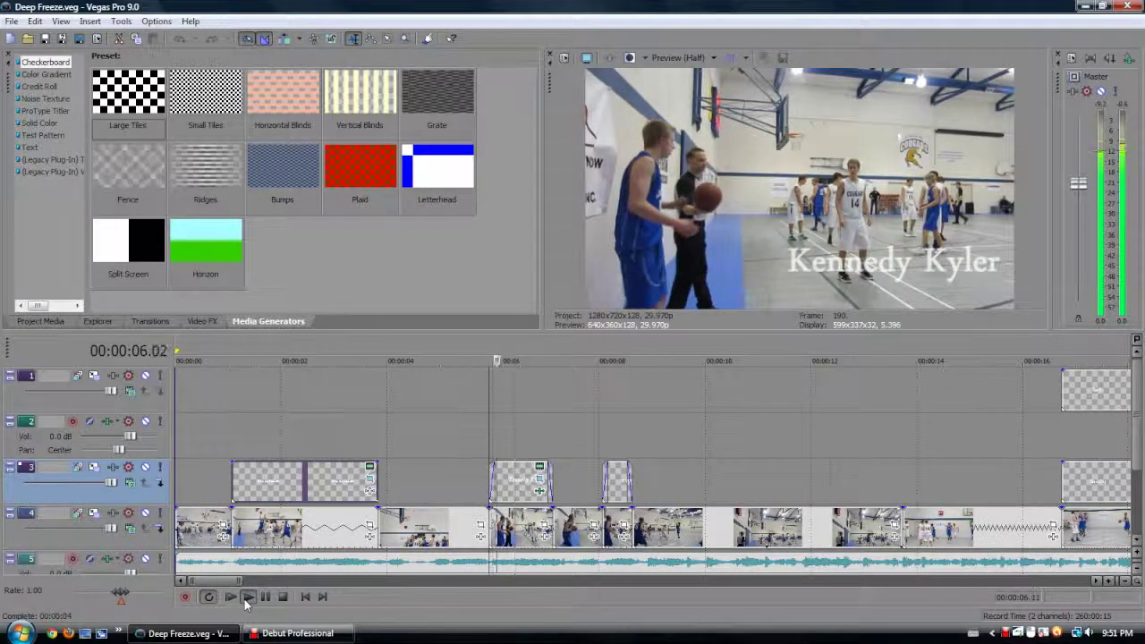
pyautogui.click(283, 596)
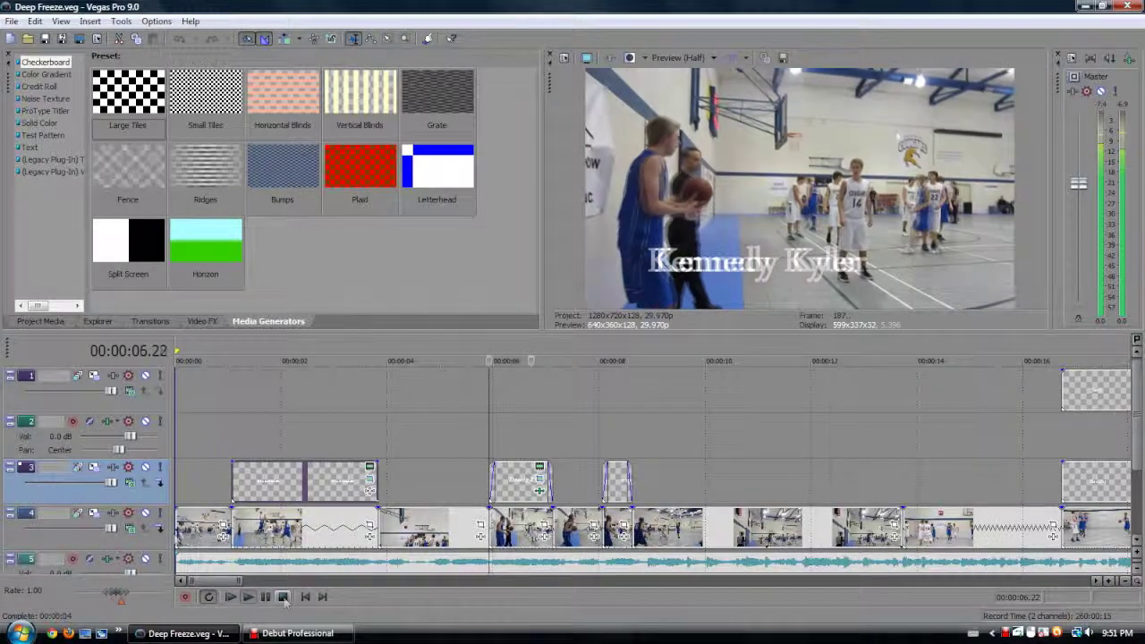
pyautogui.click(145, 559)
pyautogui.moveTo(490, 350); pyautogui.dragTo(556, 341)
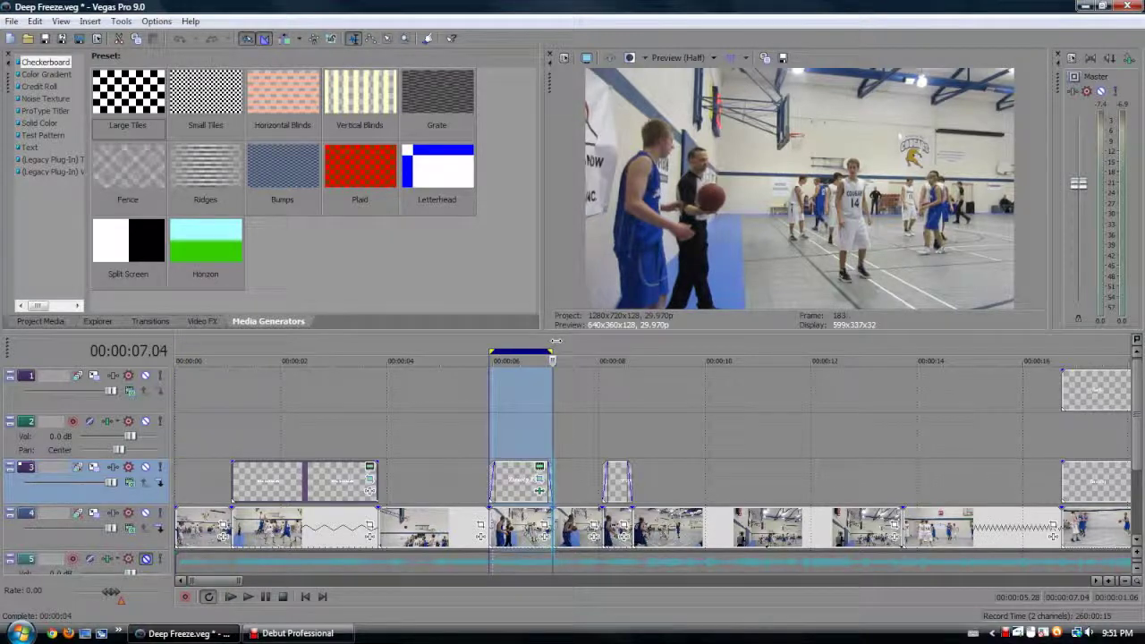
pyautogui.press('space')
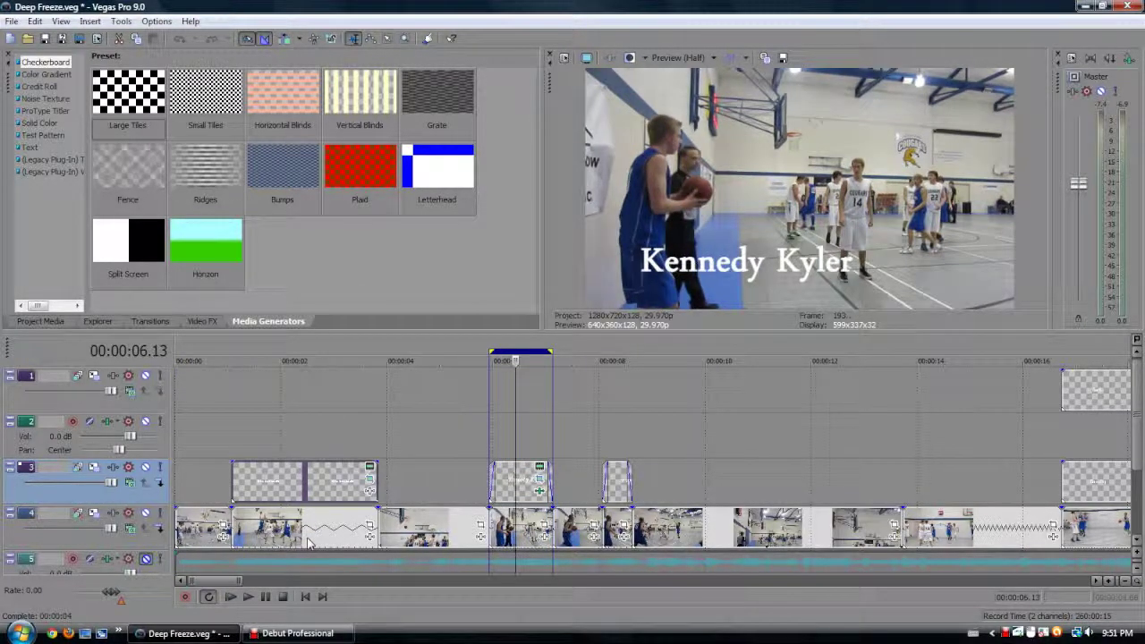
pyautogui.scroll(3, 331, 569)
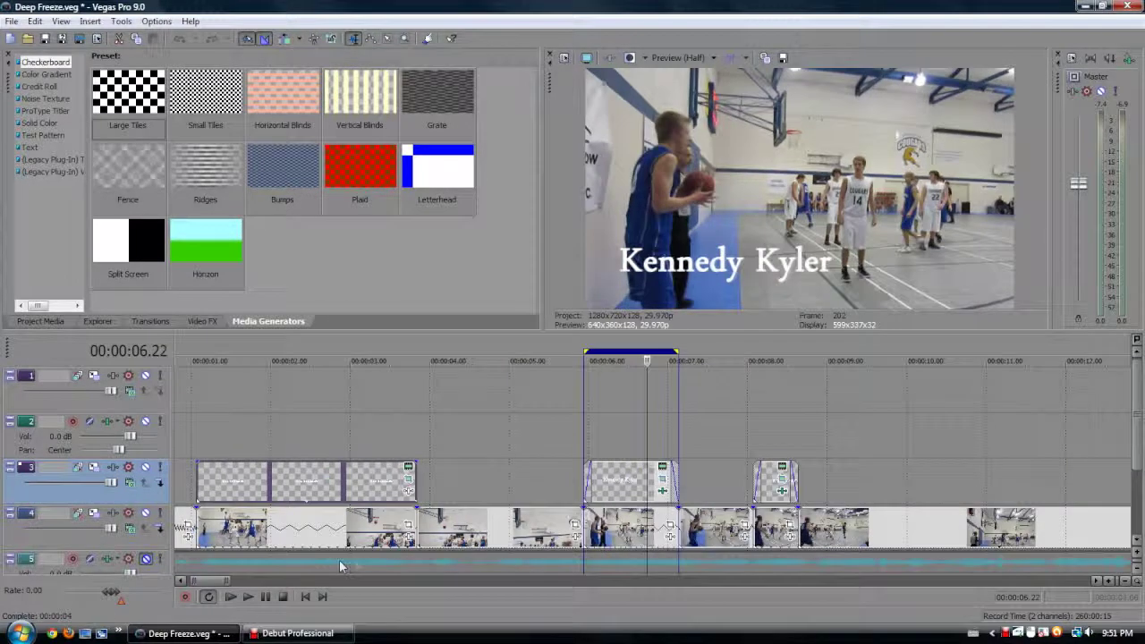
pyautogui.click(253, 596)
pyautogui.click(255, 596)
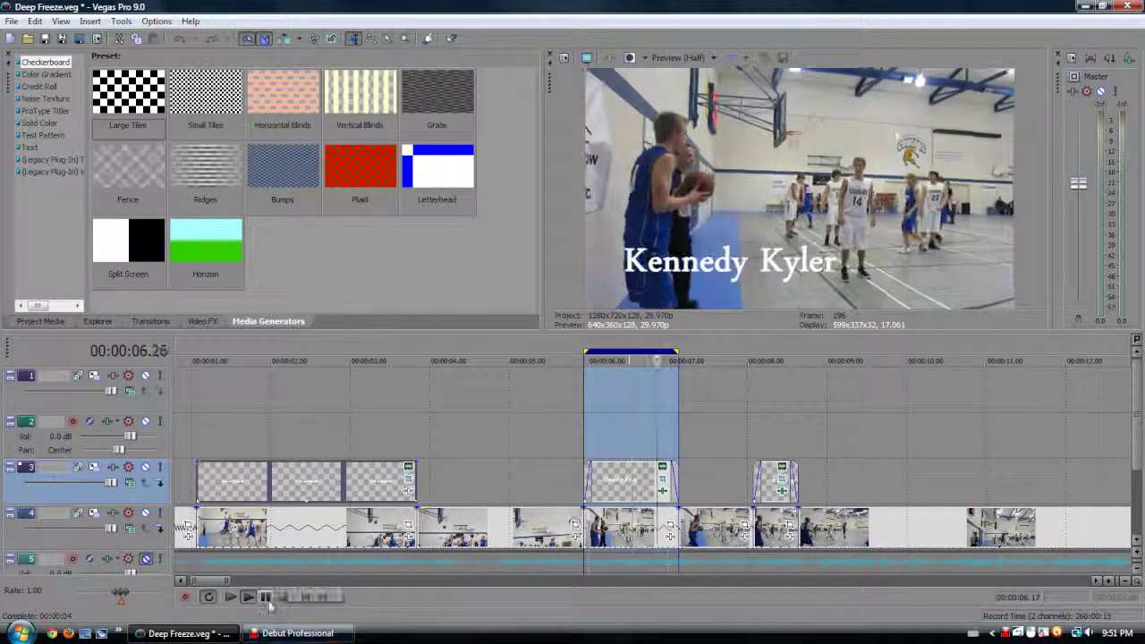
pyautogui.click(282, 601)
pyautogui.press('Right')
pyautogui.press('Right')
pyautogui.press('Right')
pyautogui.press('Right')
pyautogui.press('Right')
pyautogui.press('Right')
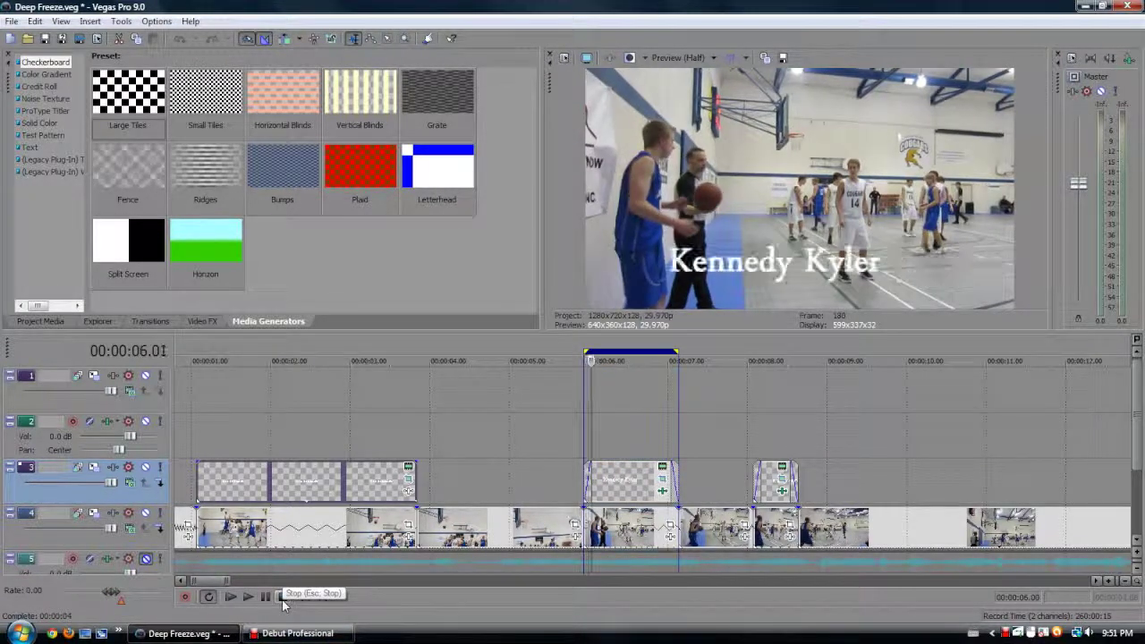
pyautogui.press('Right')
pyautogui.press('Right')
pyautogui.press('Right')
pyautogui.press('Right')
pyautogui.press('Right')
pyautogui.press('Right')
pyautogui.press('Right')
pyautogui.press('Right')
pyautogui.press('Right')
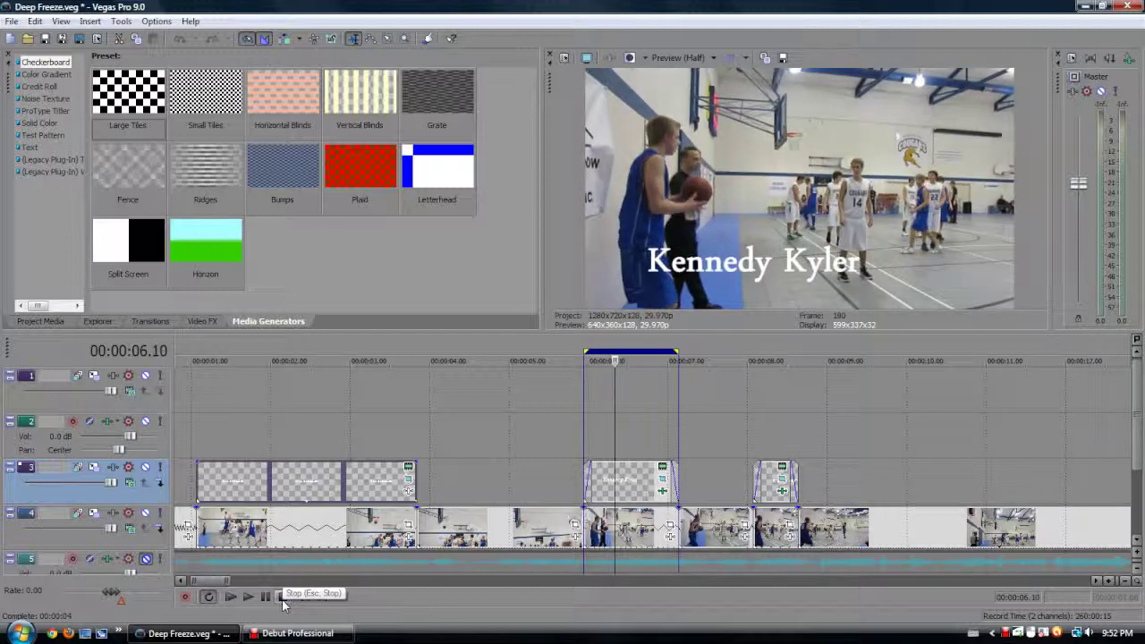
pyautogui.press('Right')
pyautogui.press('Right')
pyautogui.press('Right')
pyautogui.press('Right')
pyautogui.press('Right')
pyautogui.press('Right')
pyautogui.press('Right')
pyautogui.press('Right')
pyautogui.press('Right')
pyautogui.press('Right')
pyautogui.press('Right')
pyautogui.press('Right')
pyautogui.press('Right')
pyautogui.press('Right')
pyautogui.press('Right')
pyautogui.press('Right')
pyautogui.press('Right')
pyautogui.press('Right')
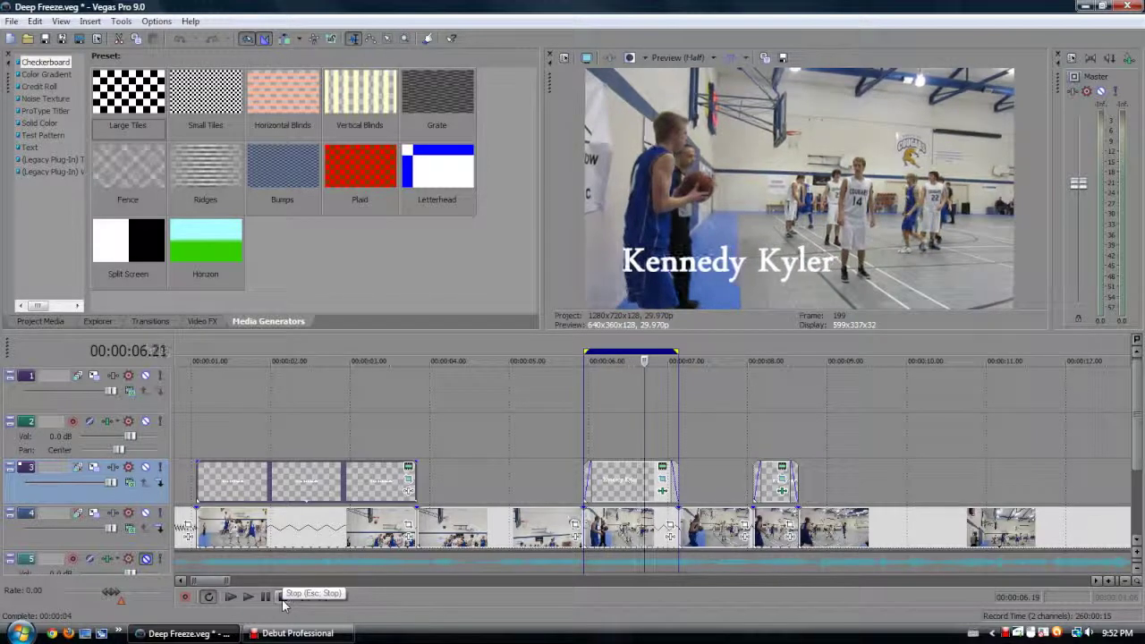
pyautogui.press('Right')
pyautogui.press('Right')
pyautogui.press('Right')
pyautogui.press('Right')
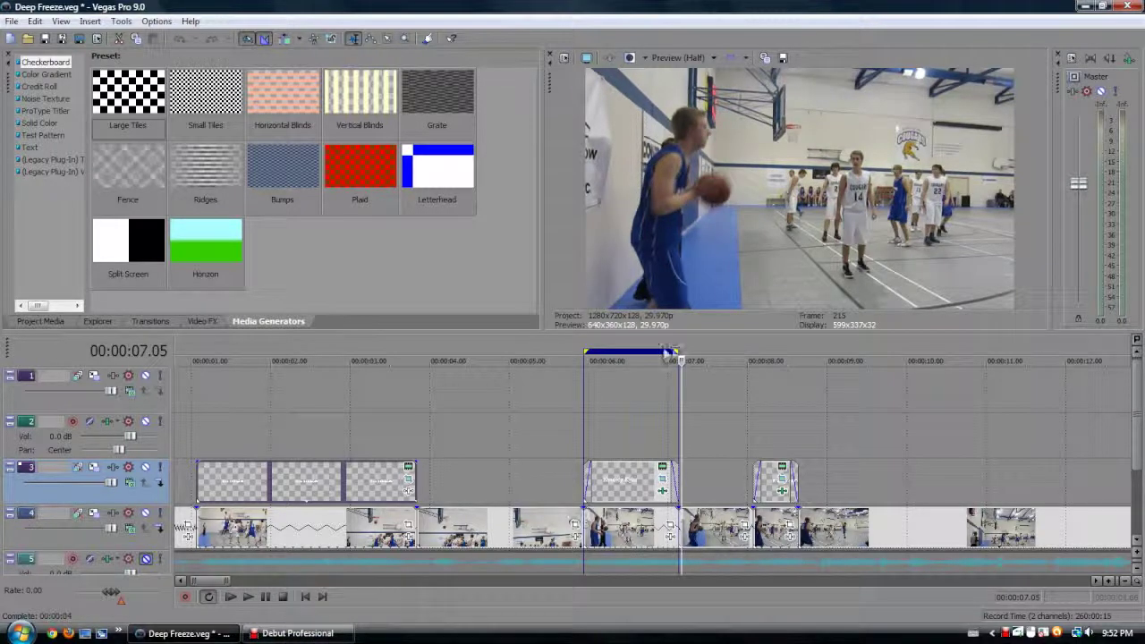
pyautogui.moveTo(677, 352); pyautogui.dragTo(583, 354)
pyautogui.scroll(-10, 647, 475)
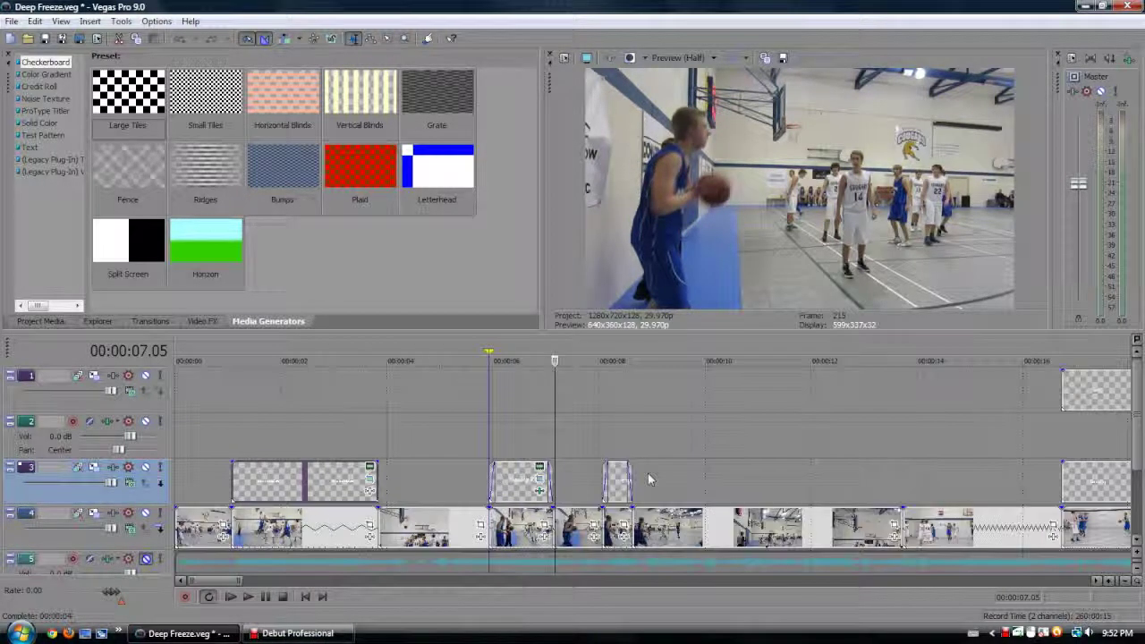
pyautogui.click(856, 362)
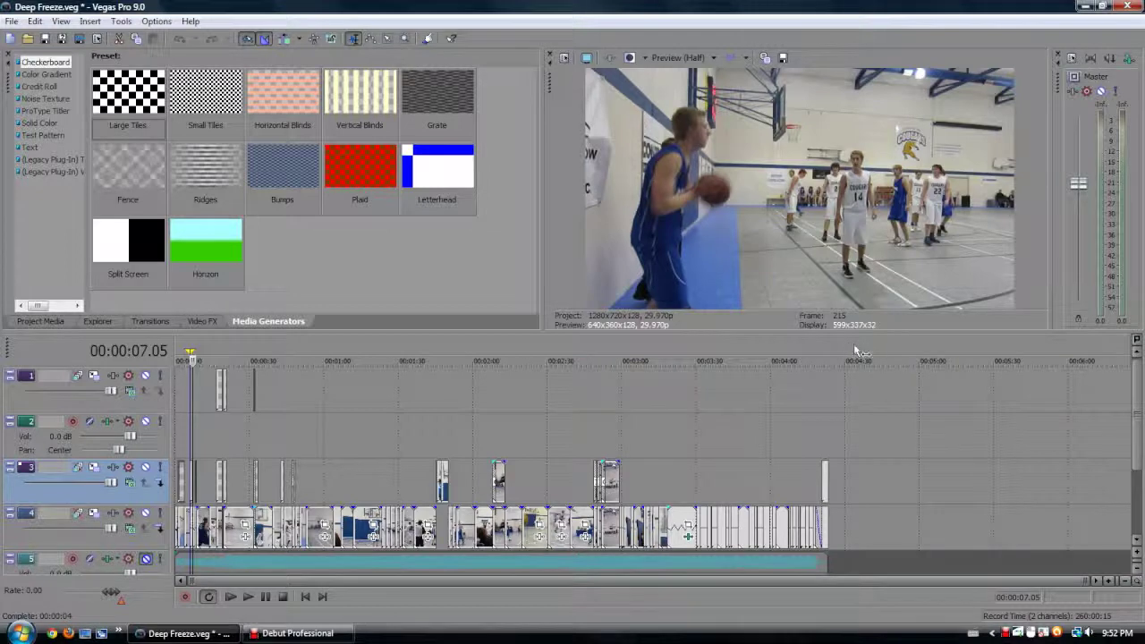
# - Move the playhead past the last clip to 04:47.24
pyautogui.scroll(10, 319, 514)
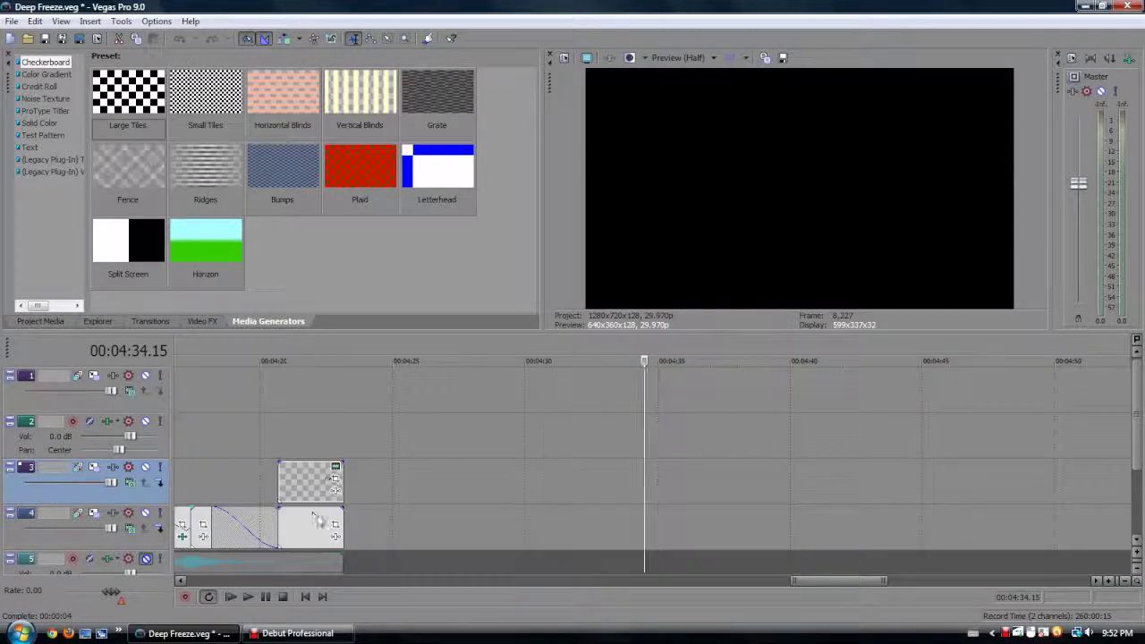
pyautogui.click(305, 596)
pyautogui.scroll(-10, 843, 414)
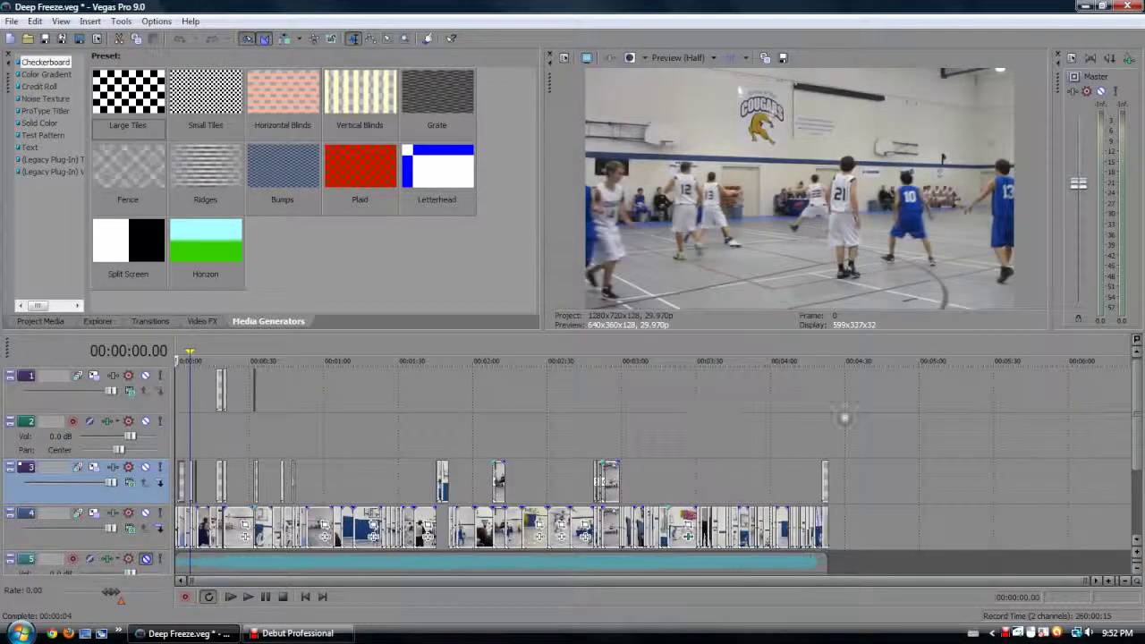
pyautogui.click(889, 360)
pyautogui.scroll(8, 921, 409)
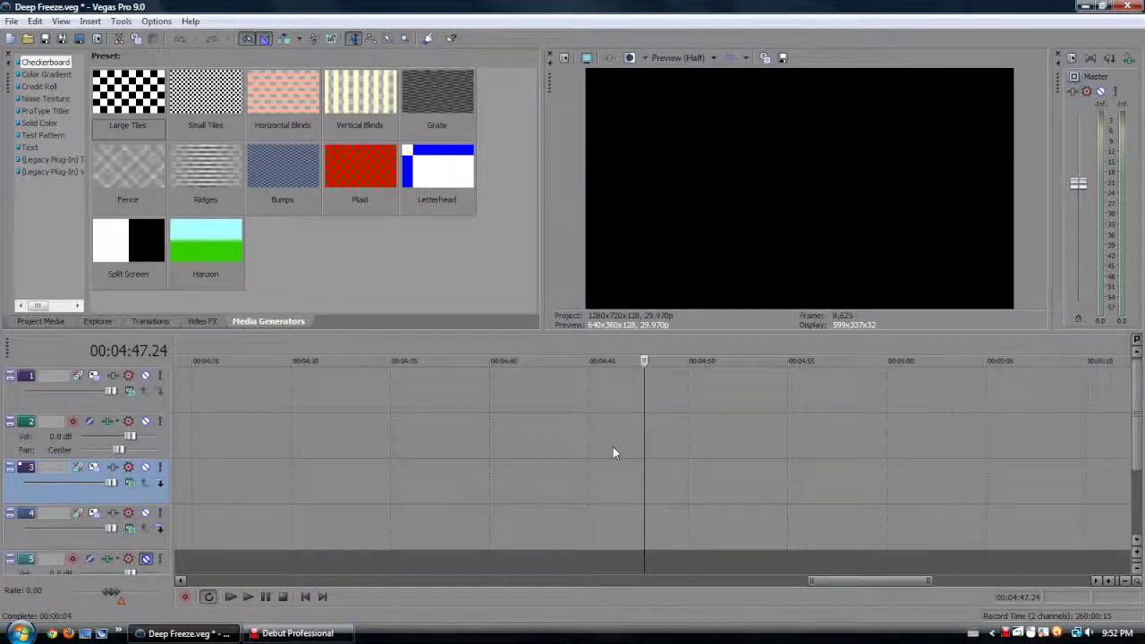
pyautogui.click(28, 148)
pyautogui.moveTo(654, 477); pyautogui.dragTo(654, 476)
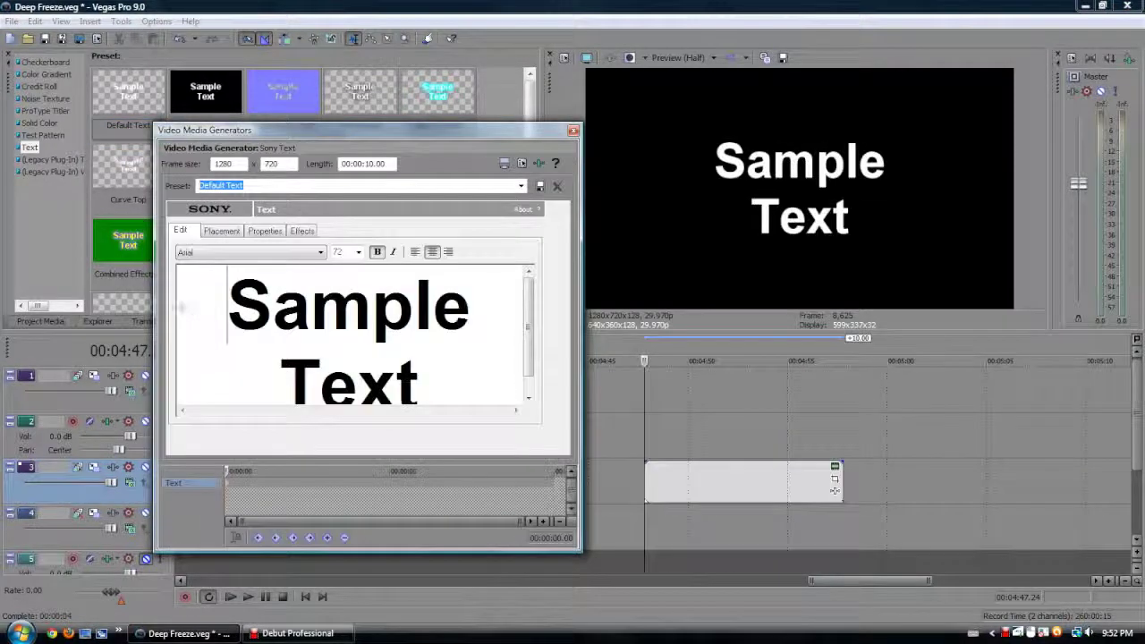
pyautogui.moveTo(183, 306); pyautogui.dragTo(523, 360)
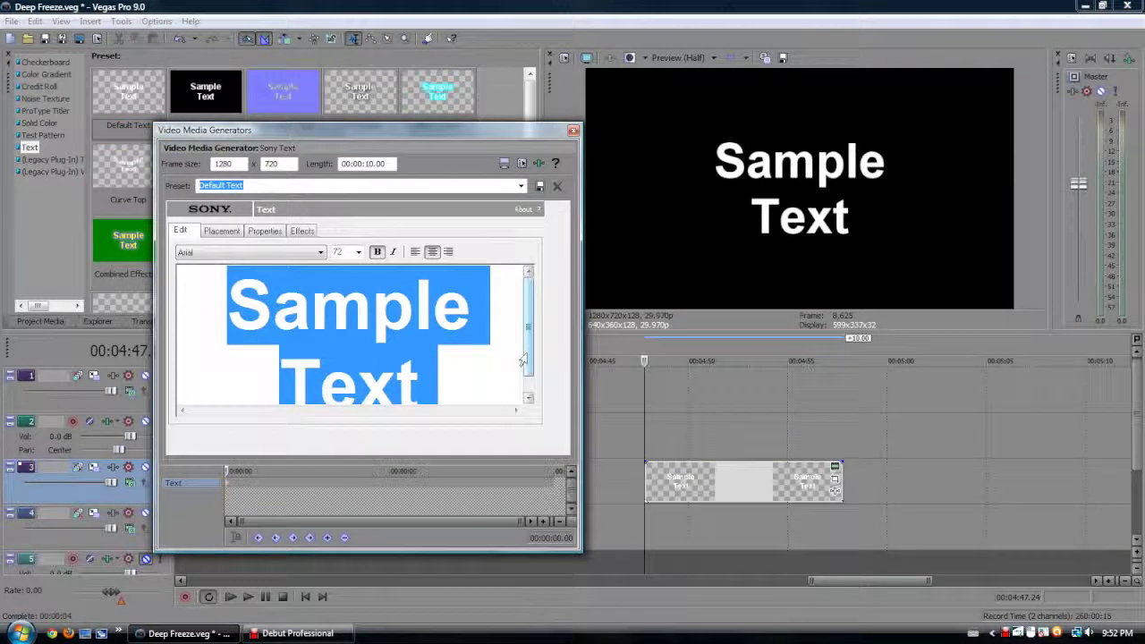
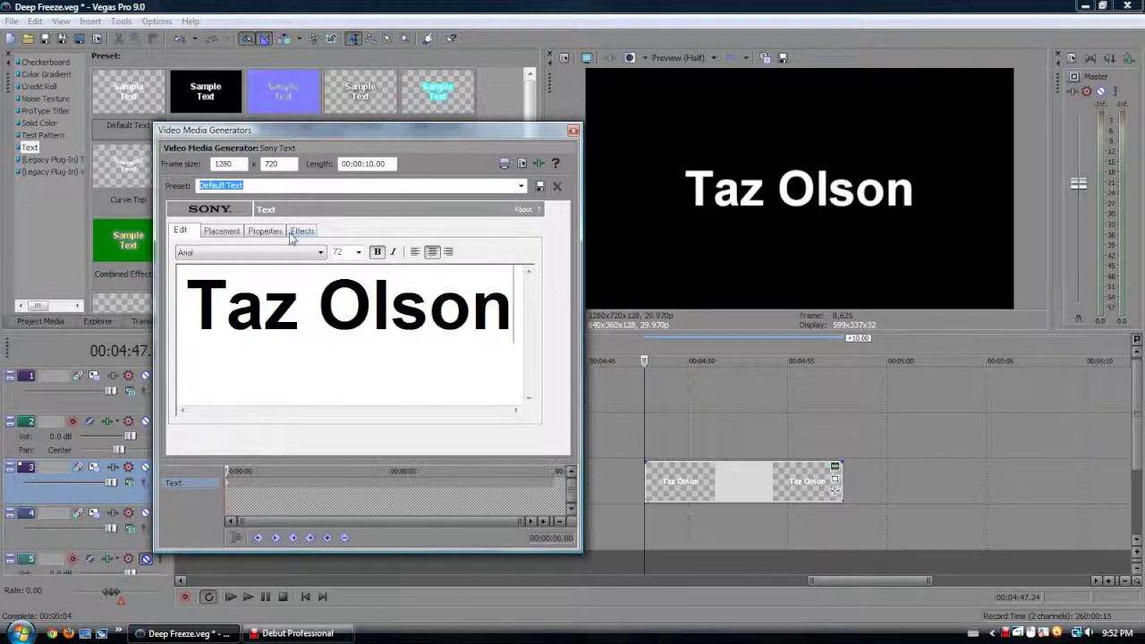
# - Set the title's font size to 90 and review its placement, properties and effects settings
pyautogui.click(359, 253)
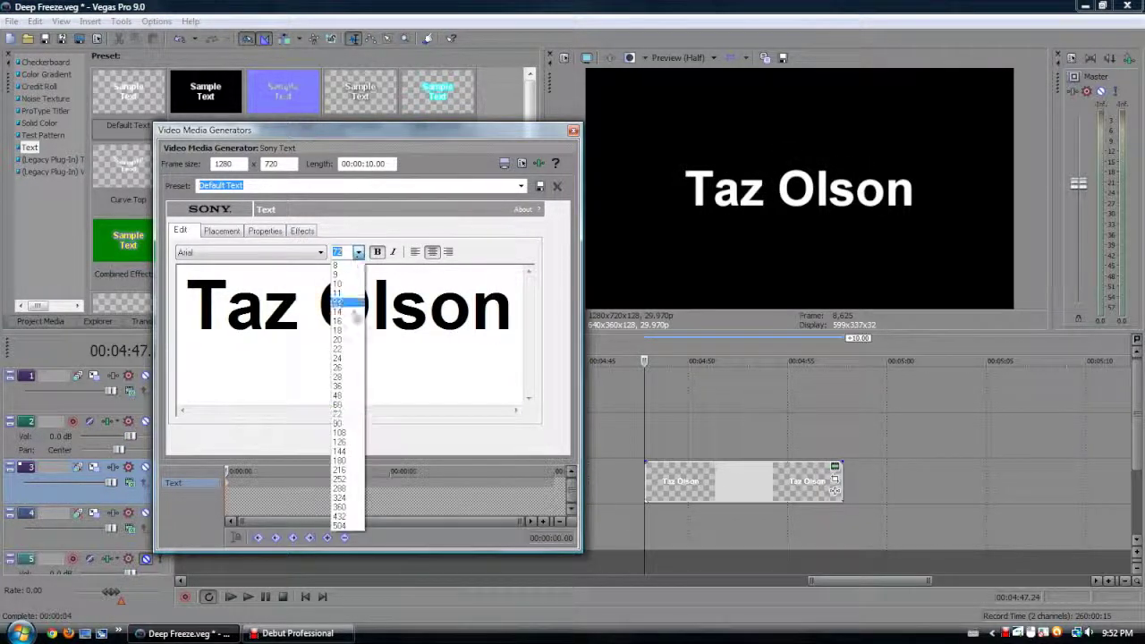
pyautogui.click(363, 424)
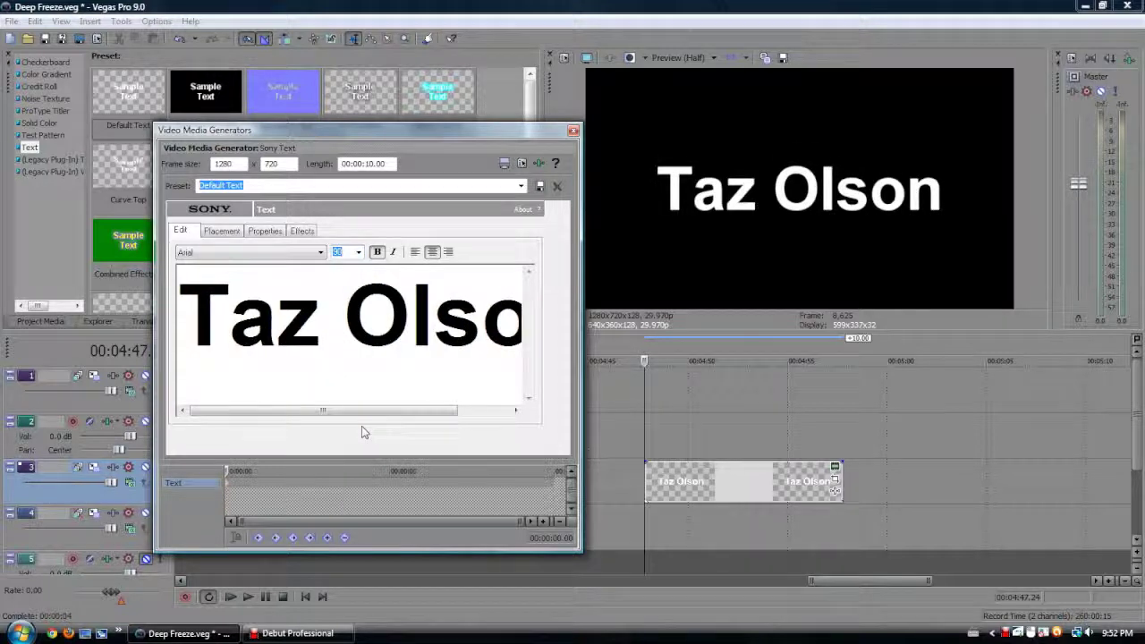
pyautogui.scroll(1, 361, 257)
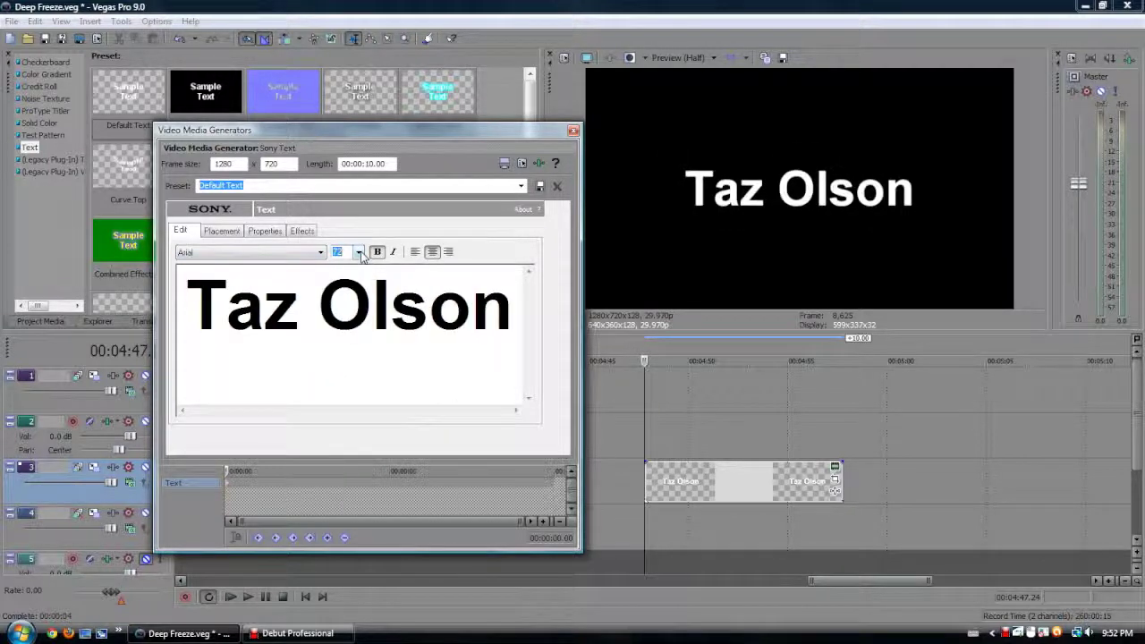
pyautogui.click(236, 232)
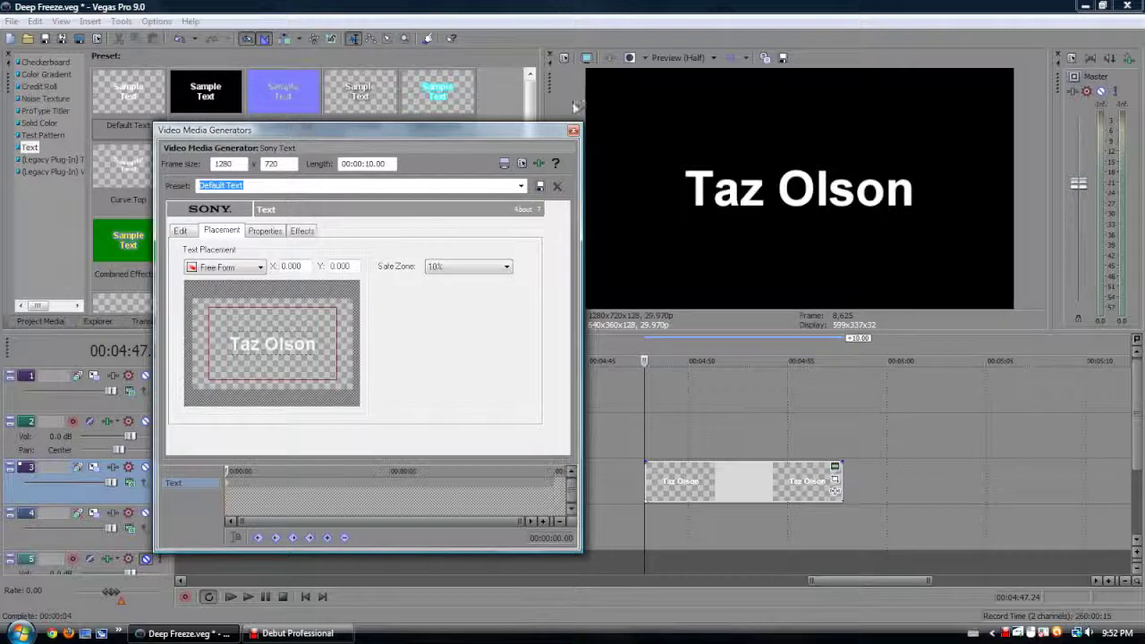
pyautogui.click(269, 232)
pyautogui.click(304, 231)
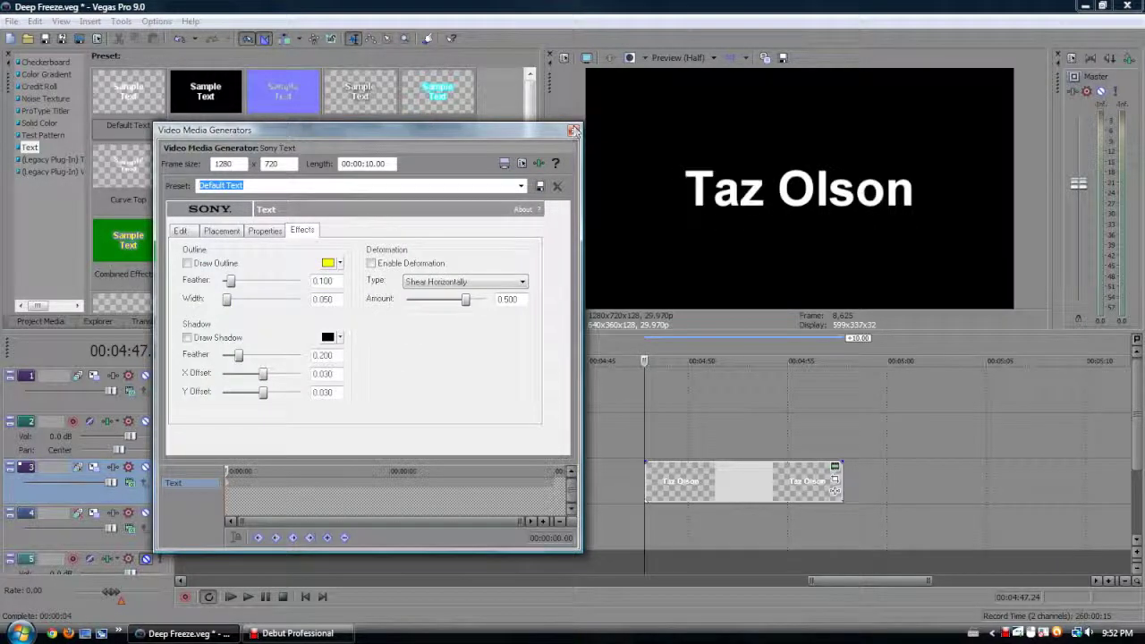
pyautogui.click(573, 130)
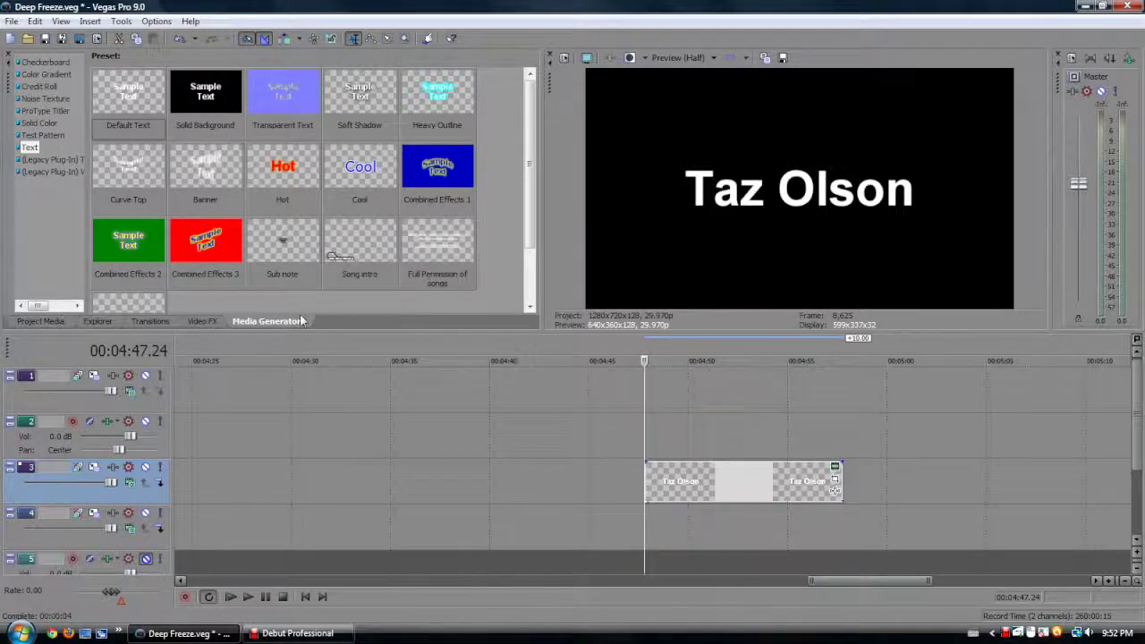
# - Add an Elliptical White to Black gradient on track 4 with a dark red centre spread toward the corners
pyautogui.scroll(-10, 292, 408)
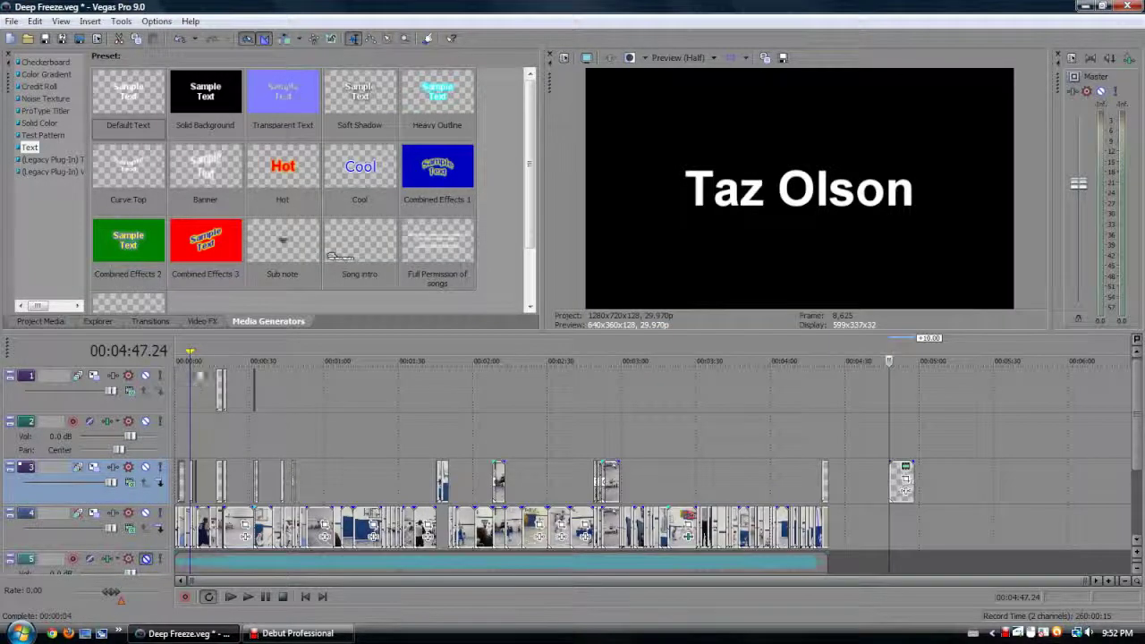
pyautogui.click(41, 75)
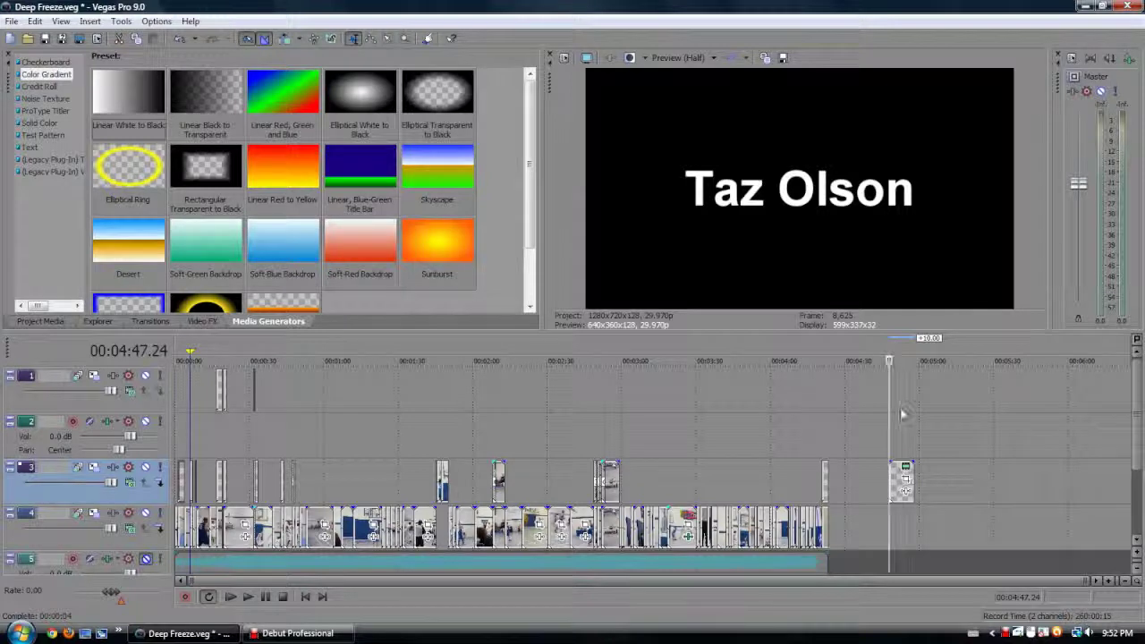
pyautogui.scroll(10, 894, 411)
pyautogui.moveTo(359, 89); pyautogui.dragTo(647, 531)
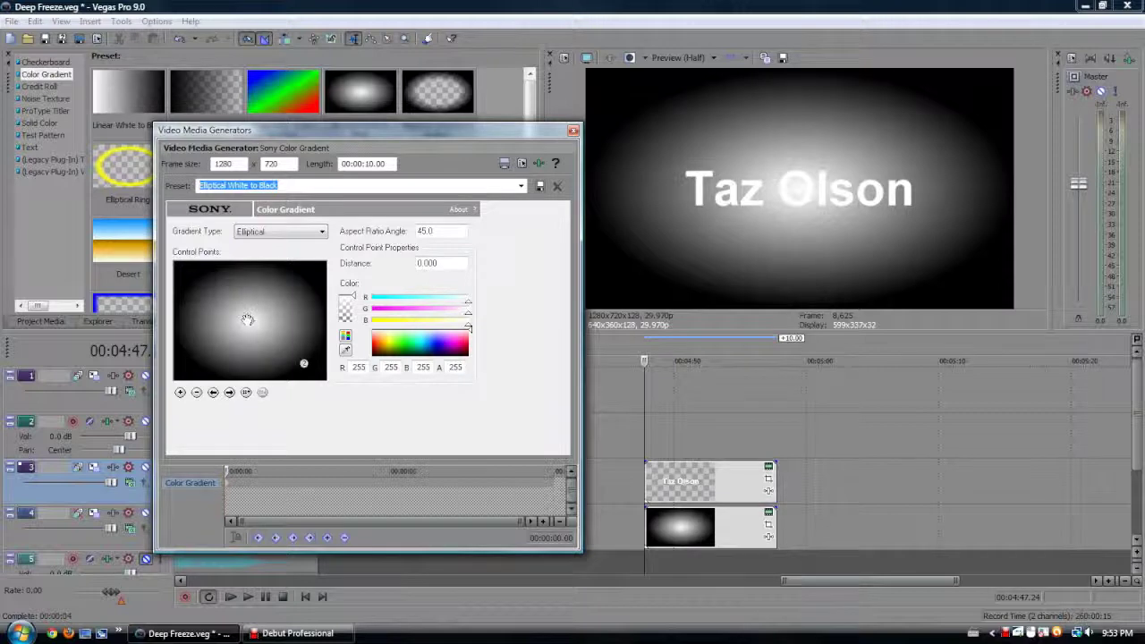
pyautogui.click(466, 349)
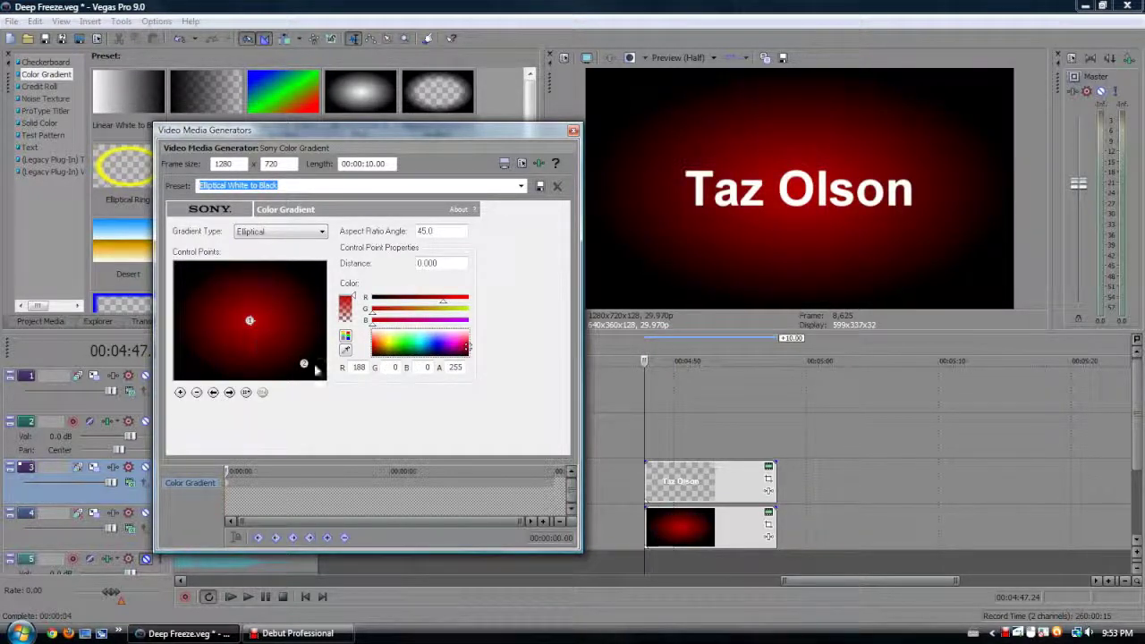
pyautogui.moveTo(303, 362); pyautogui.dragTo(328, 384)
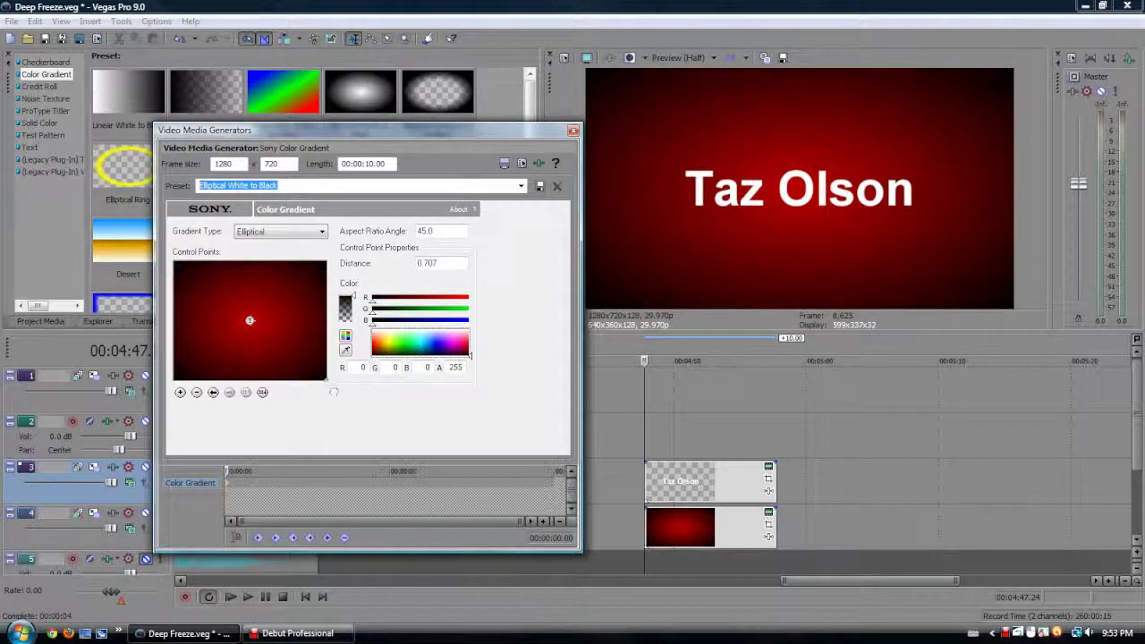
pyautogui.click(573, 130)
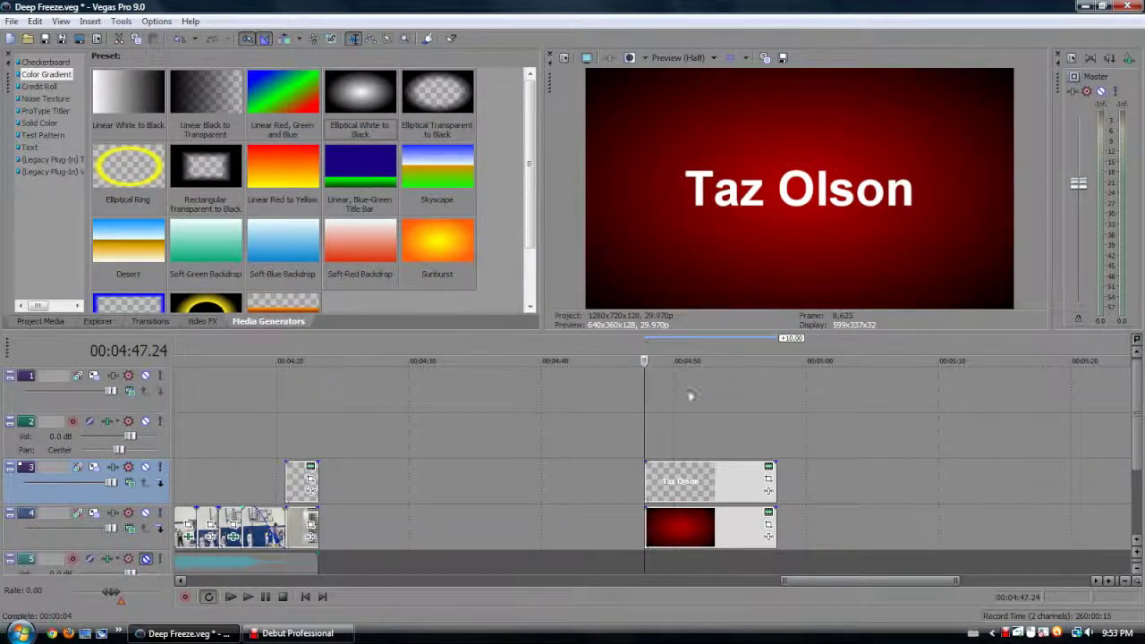
pyautogui.click(769, 483)
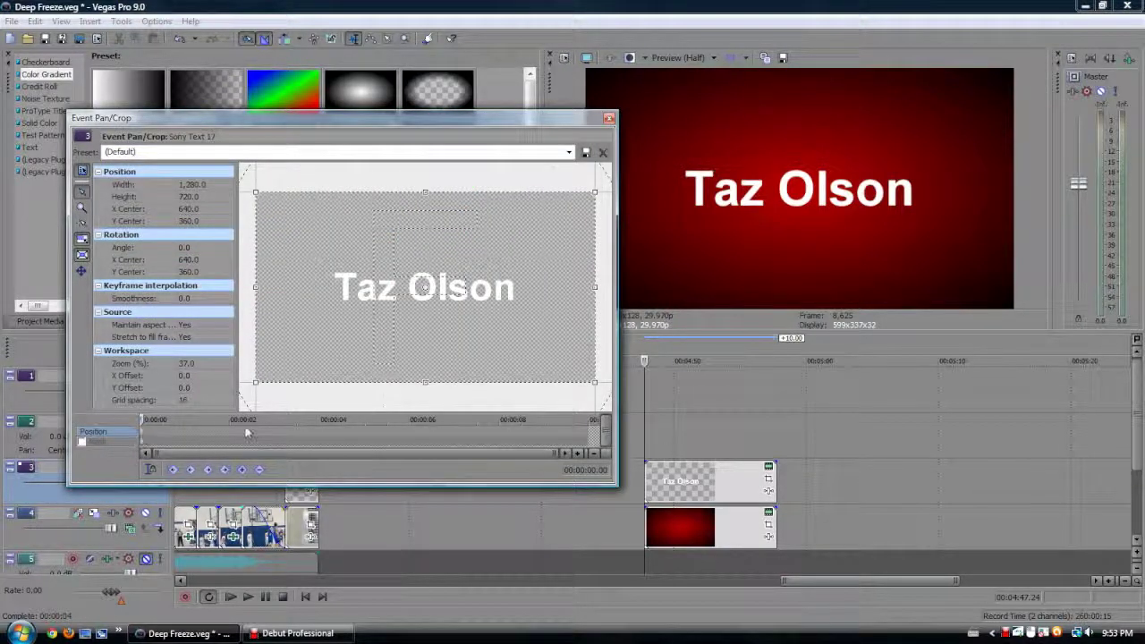
# - Advance Pan/Crop one frame and shift the title left to centre 863.6, 357.1
pyautogui.scroll(-1, 440, 230)
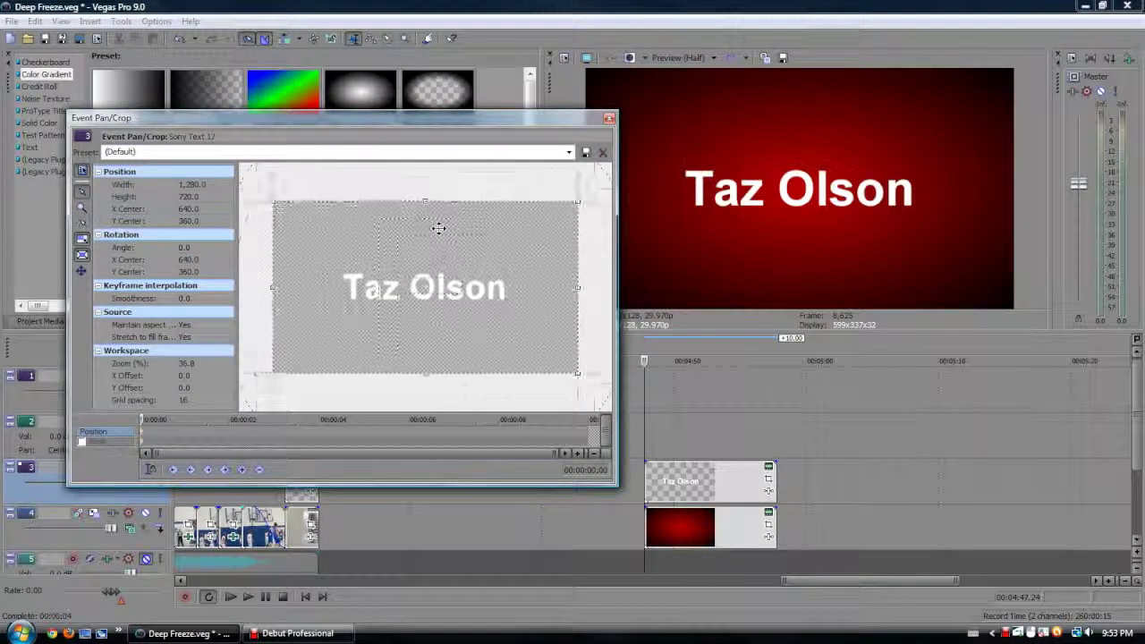
pyautogui.click(142, 419)
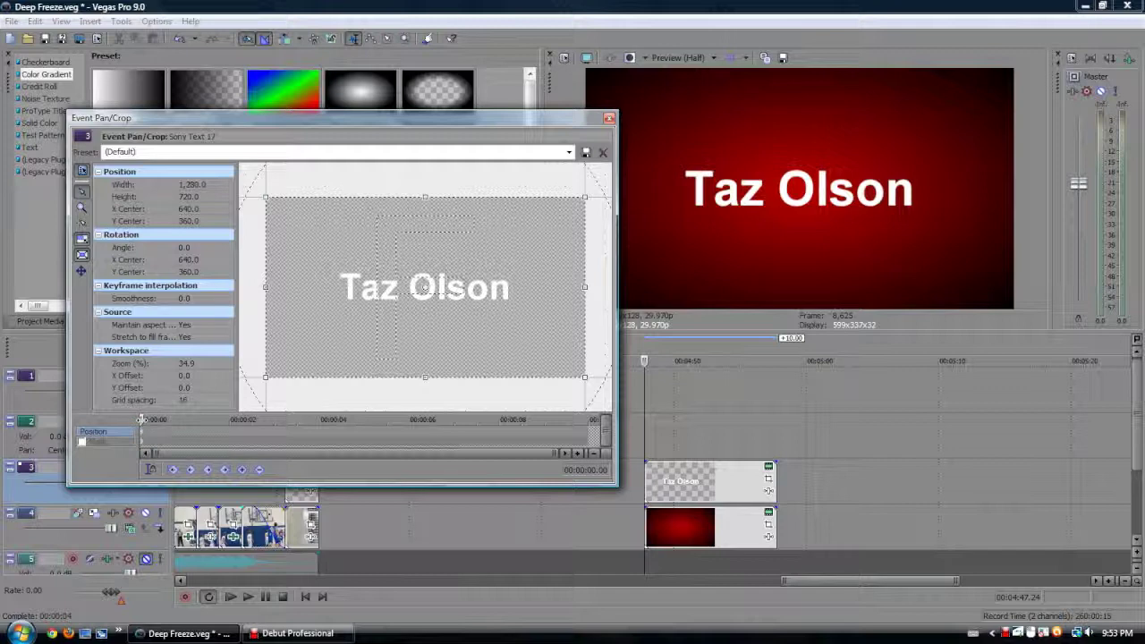
pyautogui.press('Right')
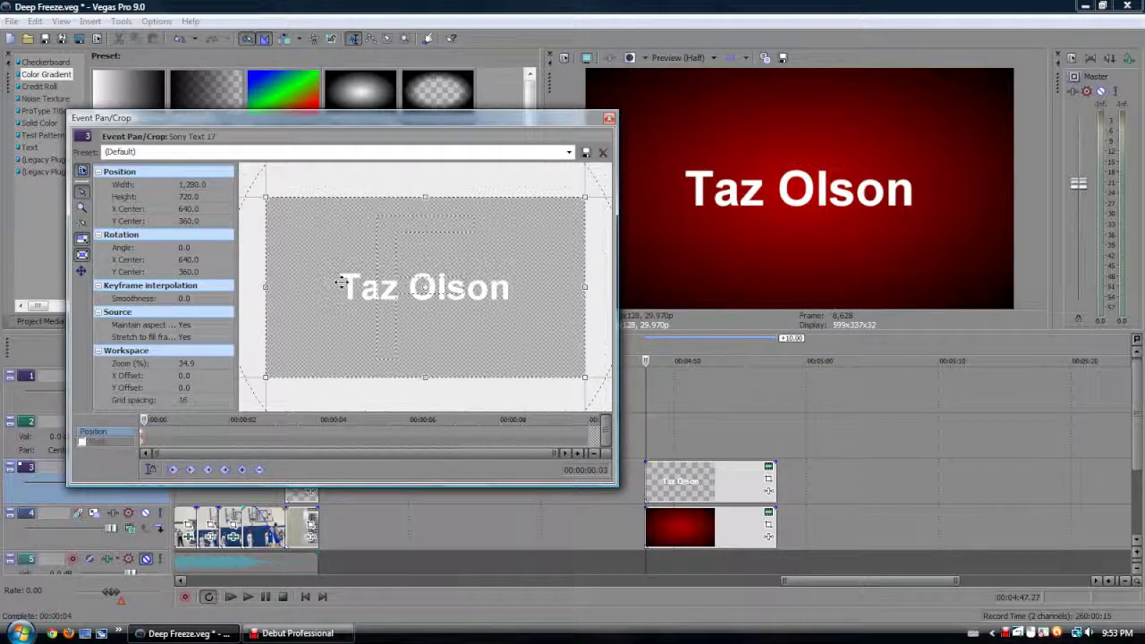
pyautogui.moveTo(341, 283); pyautogui.dragTo(300, 280)
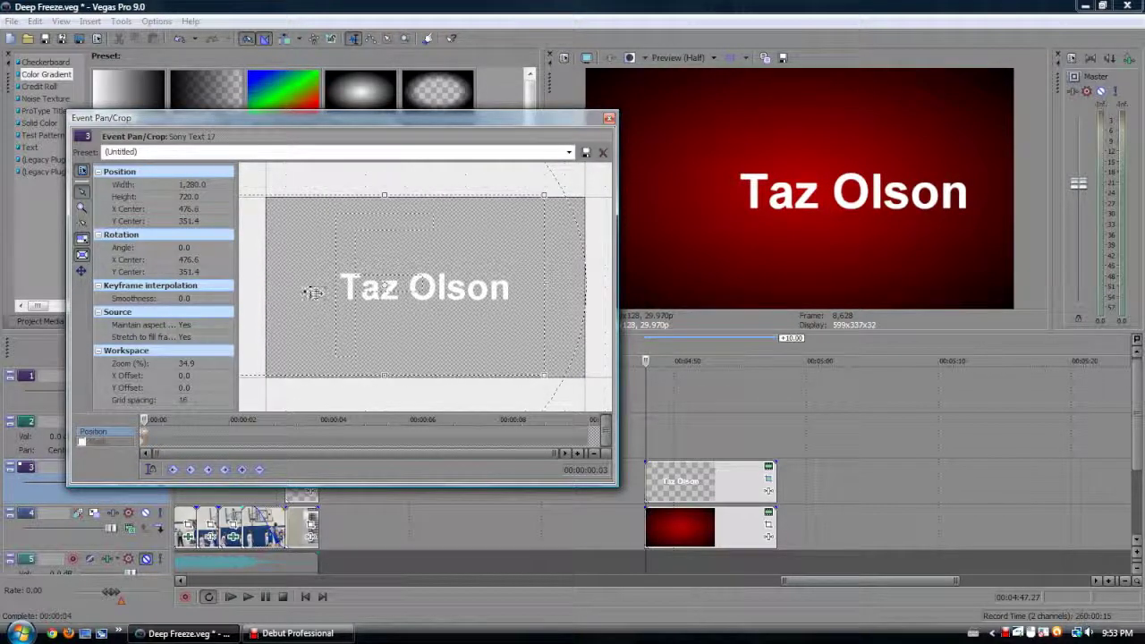
pyautogui.hotkey('ctrl', 'z')
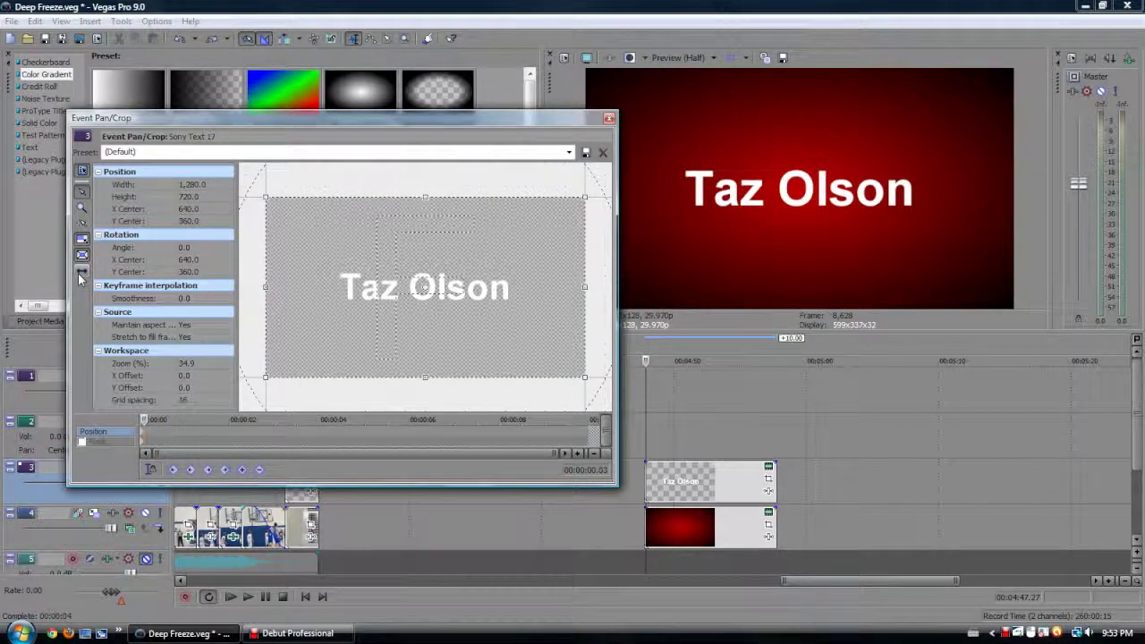
pyautogui.moveTo(441, 356); pyautogui.dragTo(511, 345)
pyautogui.moveTo(405, 269)
pyautogui.mouseDown()
pyautogui.moveTo(403, 258)
pyautogui.moveTo(404, 320)
pyautogui.moveTo(403, 268)
pyautogui.mouseUp()
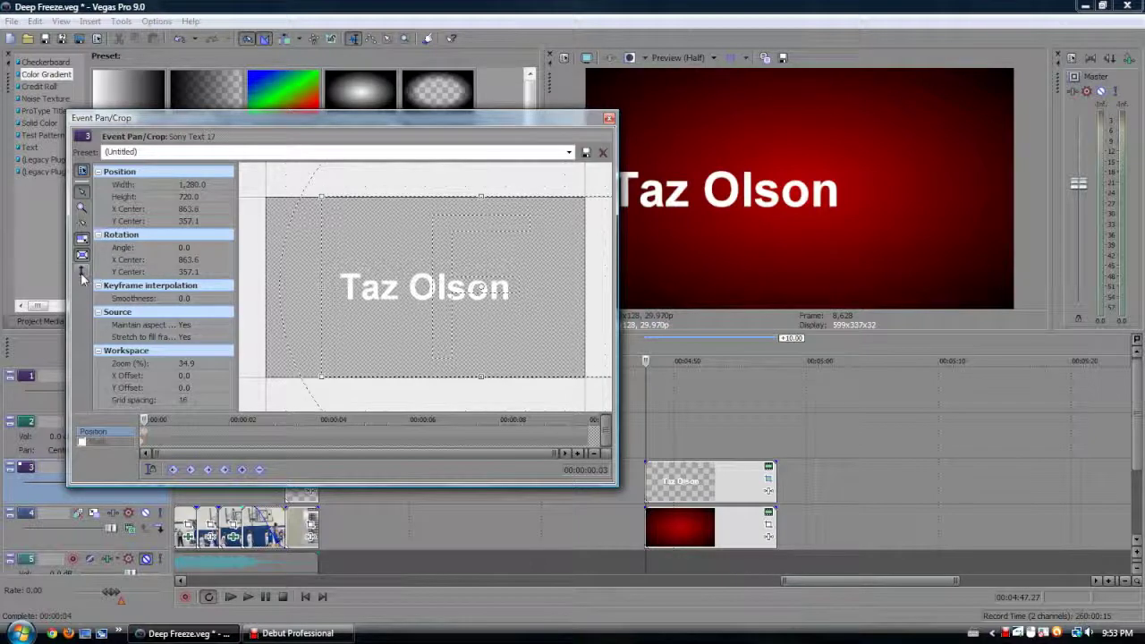
# - Restrict Pan/Crop movement to horizontal and slide the title off the frame edge at a later keyframe
pyautogui.click(81, 271)
pyautogui.click(116, 295)
pyautogui.moveTo(519, 290); pyautogui.dragTo(487, 271)
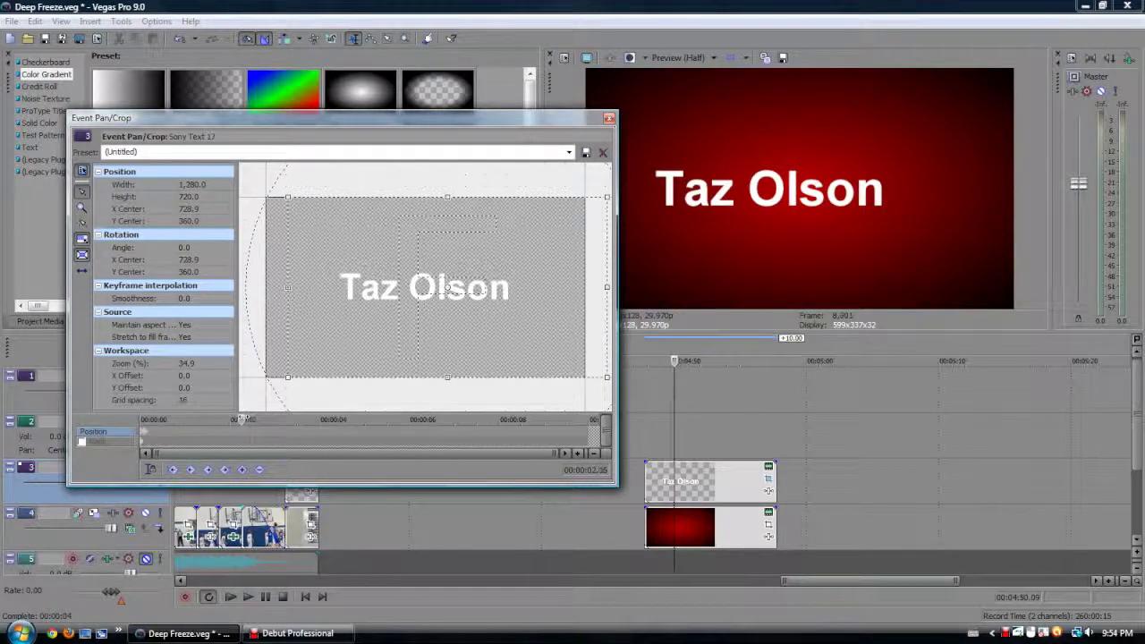
pyautogui.moveTo(464, 350); pyautogui.dragTo(413, 353)
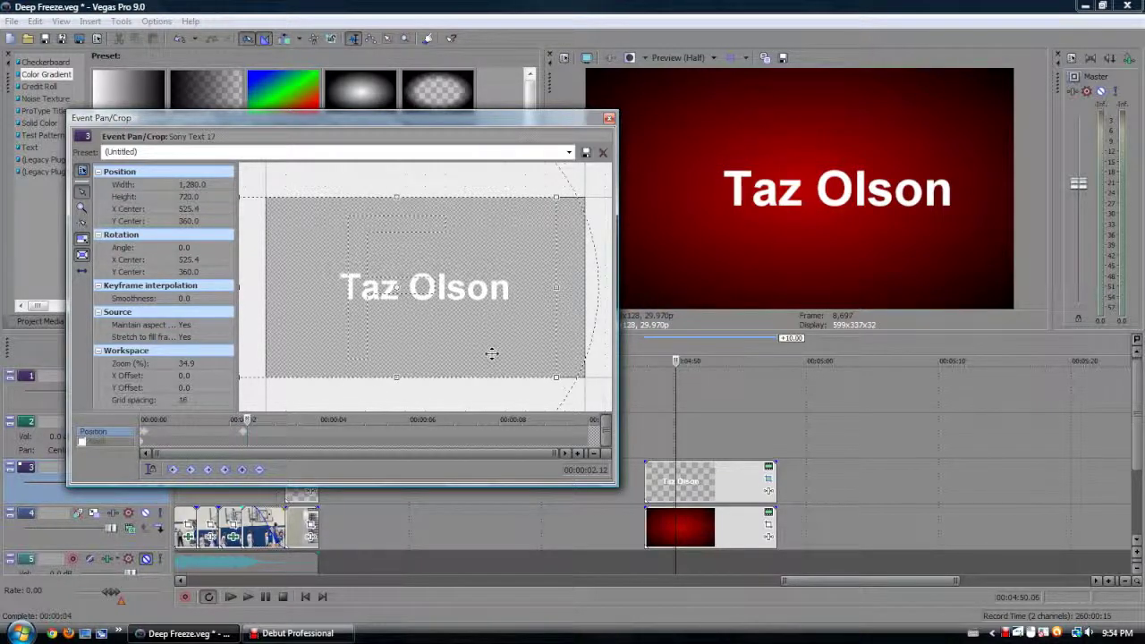
pyautogui.moveTo(481, 339); pyautogui.dragTo(192, 331)
# - At the event start, push the title off-frame right to X centre 1,926.9
pyautogui.press('Home')
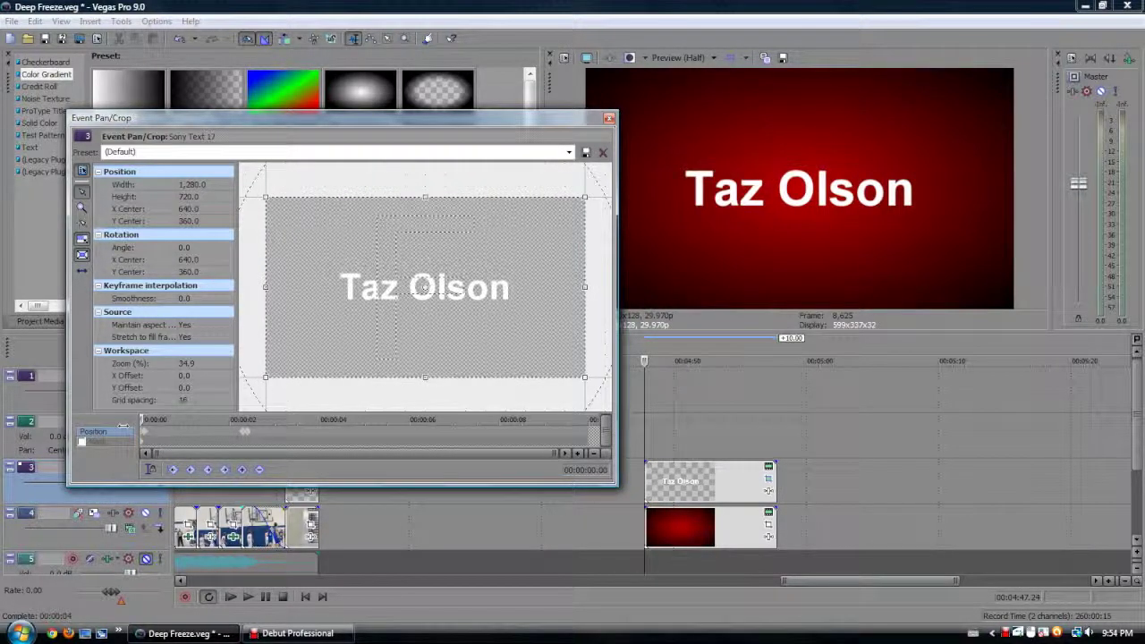
pyautogui.moveTo(469, 317); pyautogui.dragTo(780, 347)
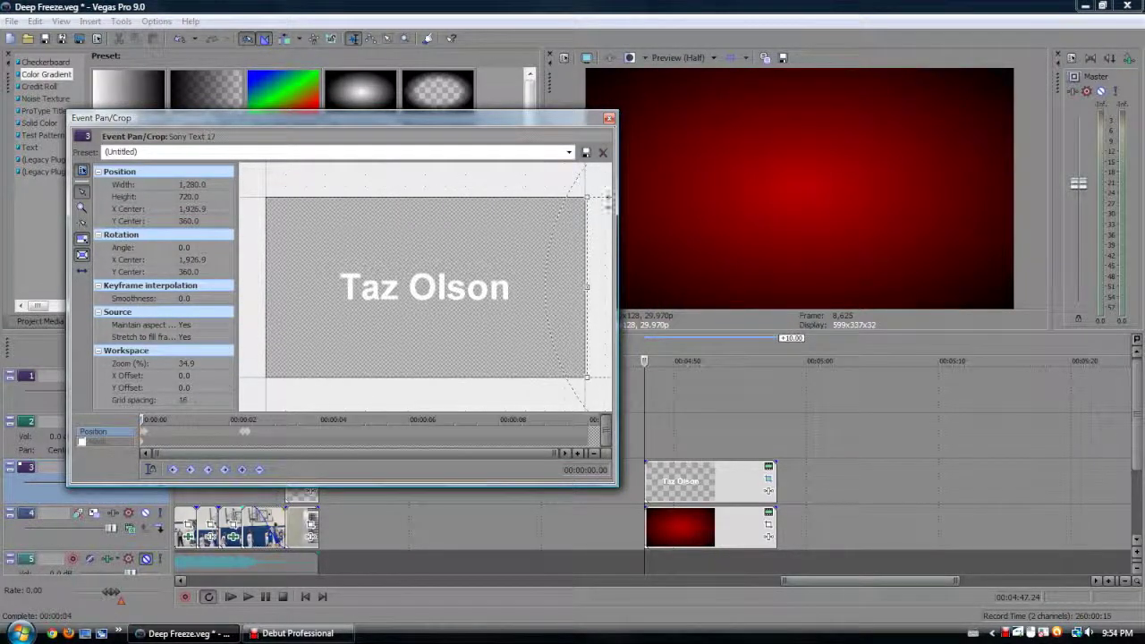
pyautogui.click(609, 118)
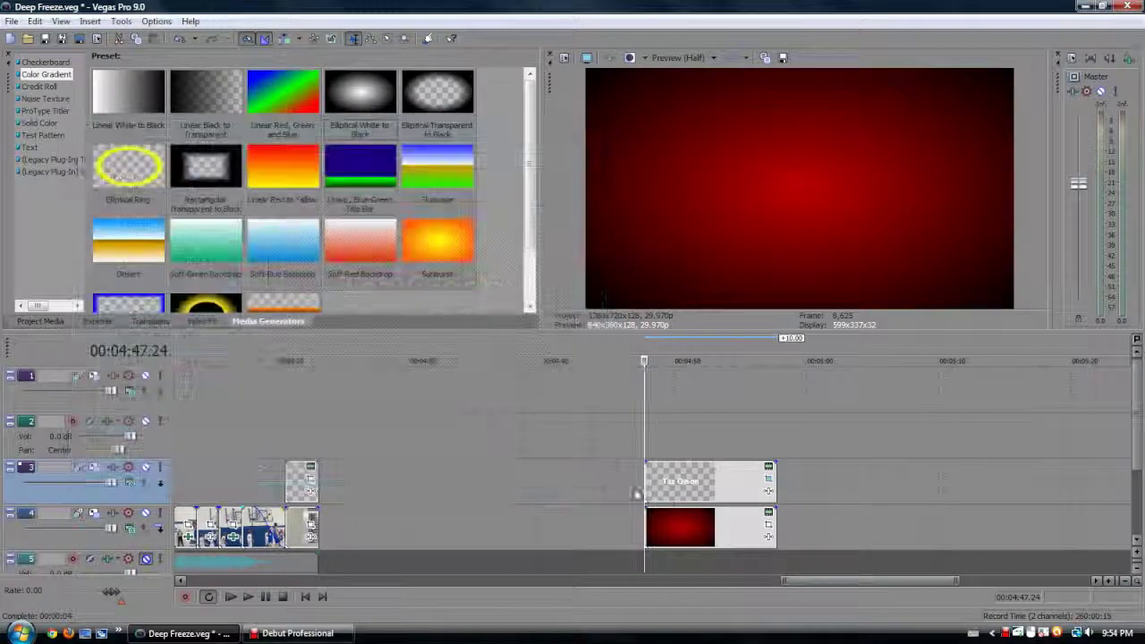
# - Preview the slide and go to the last Pan/Crop keyframe, where the title exits left at X -644.0
pyautogui.click(250, 597)
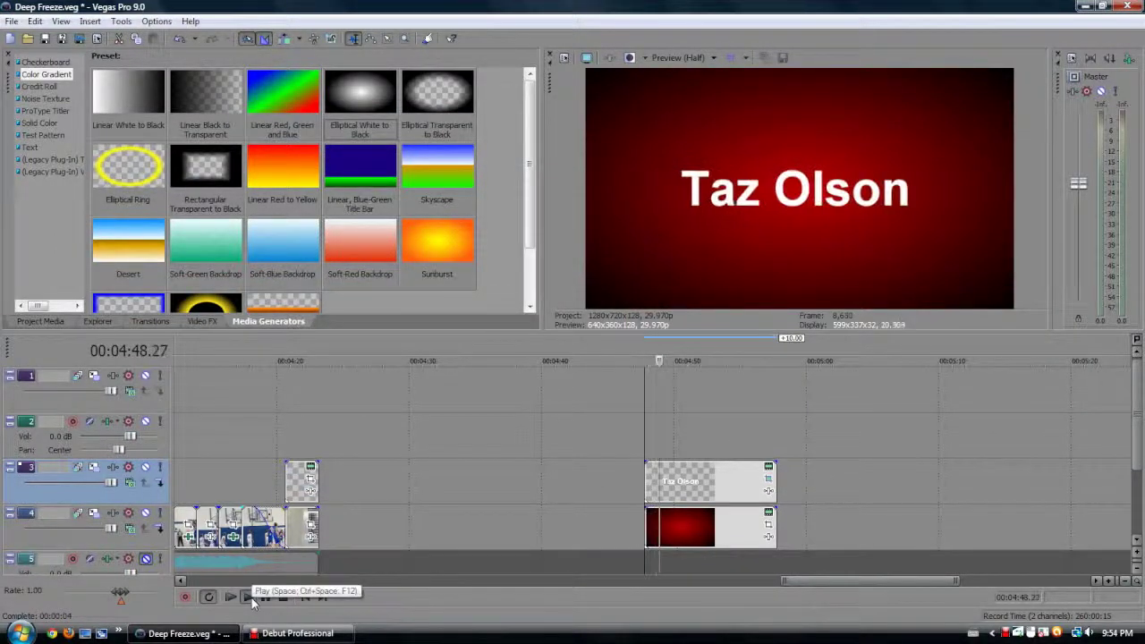
pyautogui.click(282, 596)
pyautogui.click(768, 480)
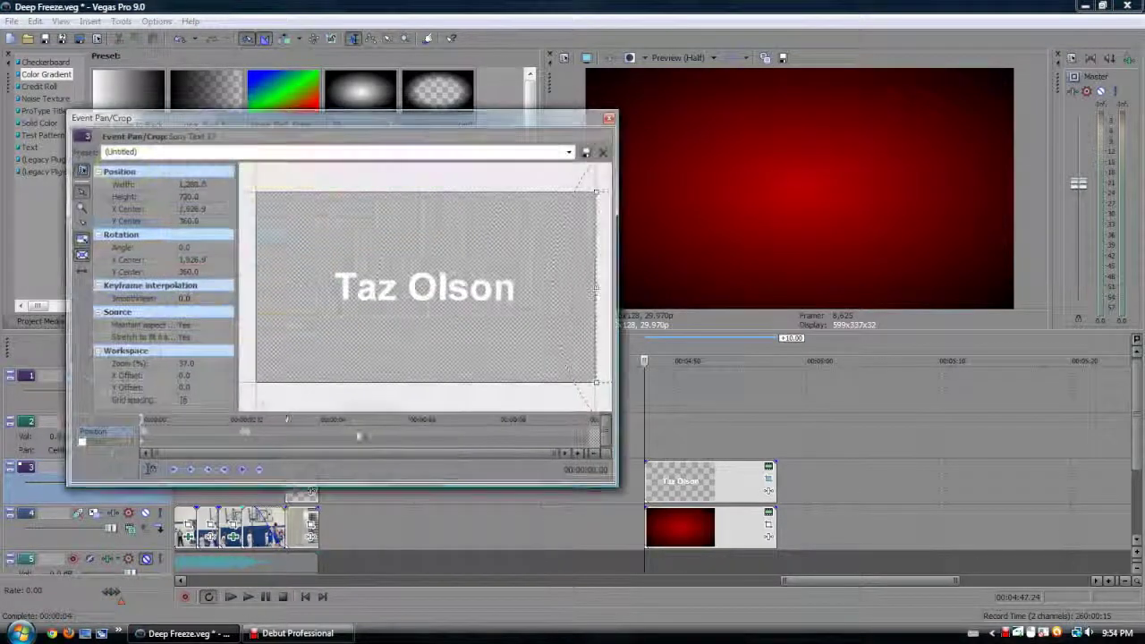
pyautogui.click(253, 439)
# - Trim the title and red gradient events to end at 02.12 and select their time span
pyautogui.moveTo(777, 483); pyautogui.dragTo(675, 483)
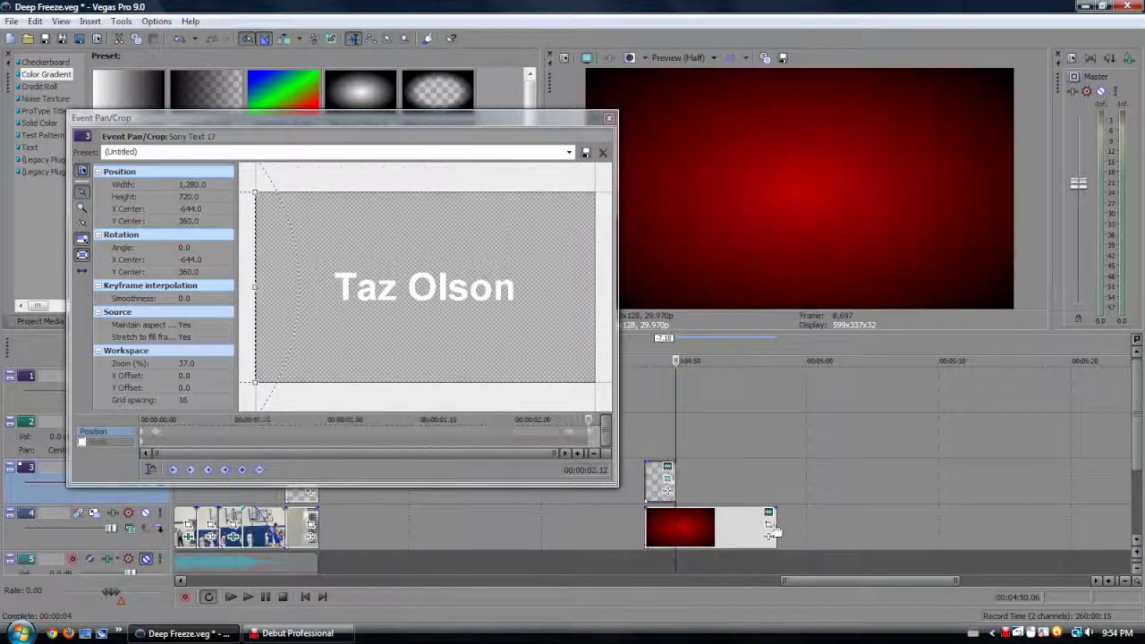
pyautogui.moveTo(777, 531); pyautogui.dragTo(679, 527)
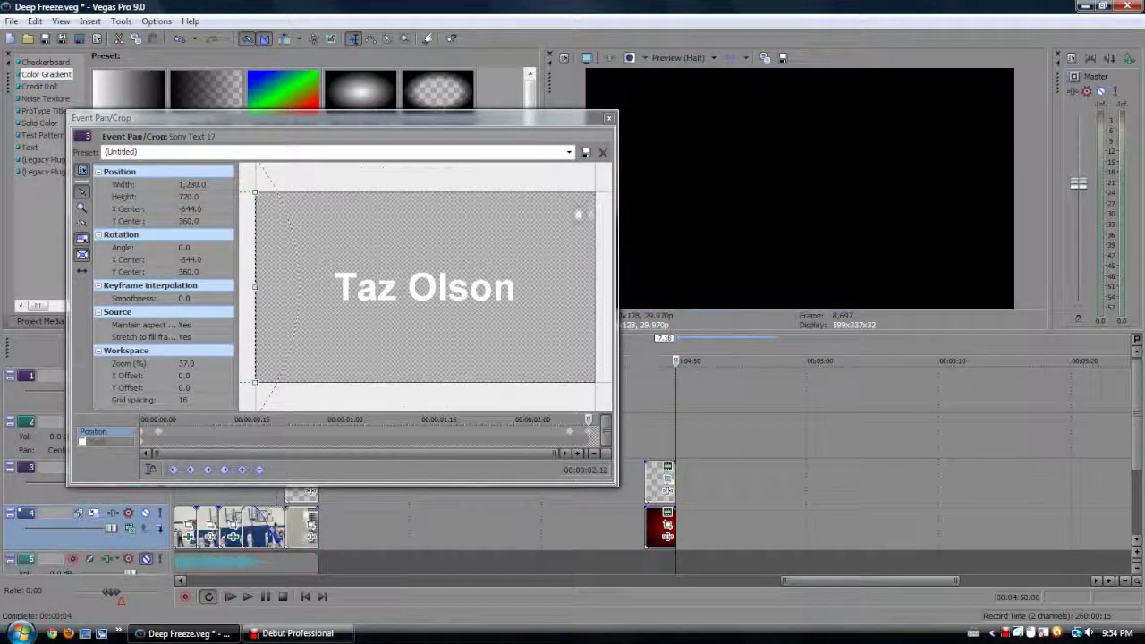
pyautogui.click(609, 117)
pyautogui.moveTo(647, 347); pyautogui.dragTo(676, 349)
pyautogui.scroll(3, 322, 579)
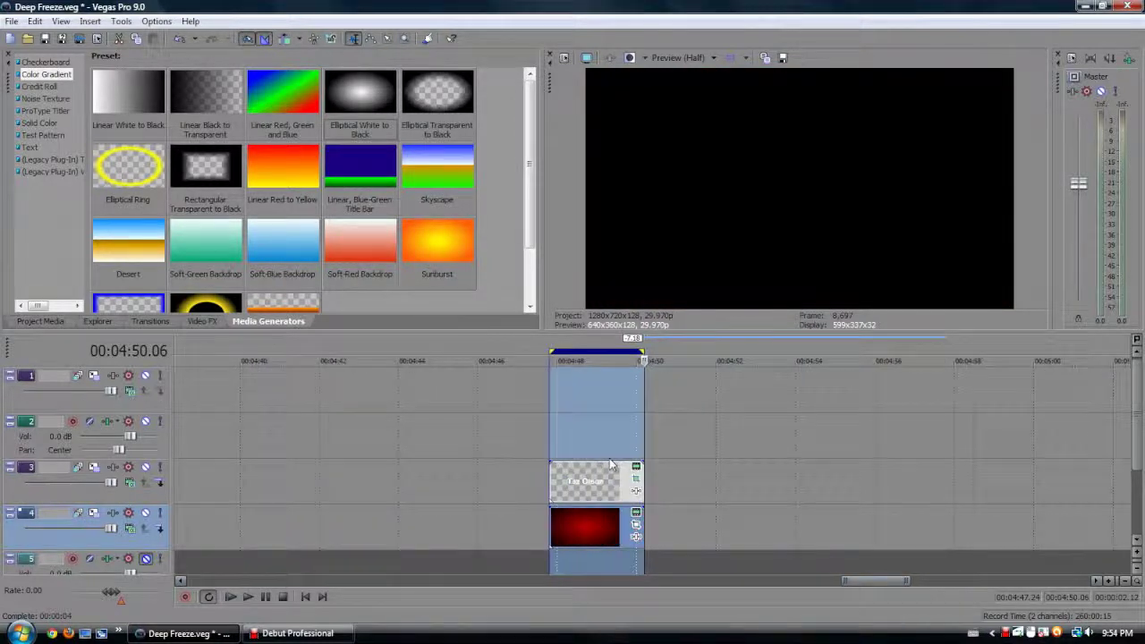
# - Loop-play the selection and review the title's Pan/Crop keyframe positions around one second
pyautogui.click(248, 597)
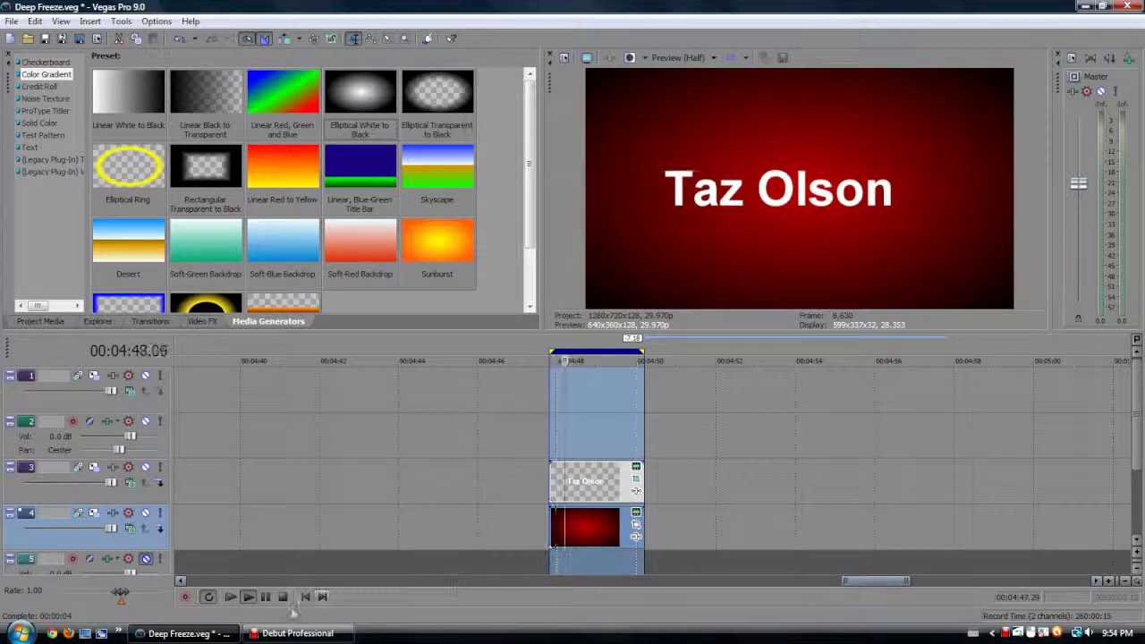
pyautogui.click(635, 486)
pyautogui.click(635, 483)
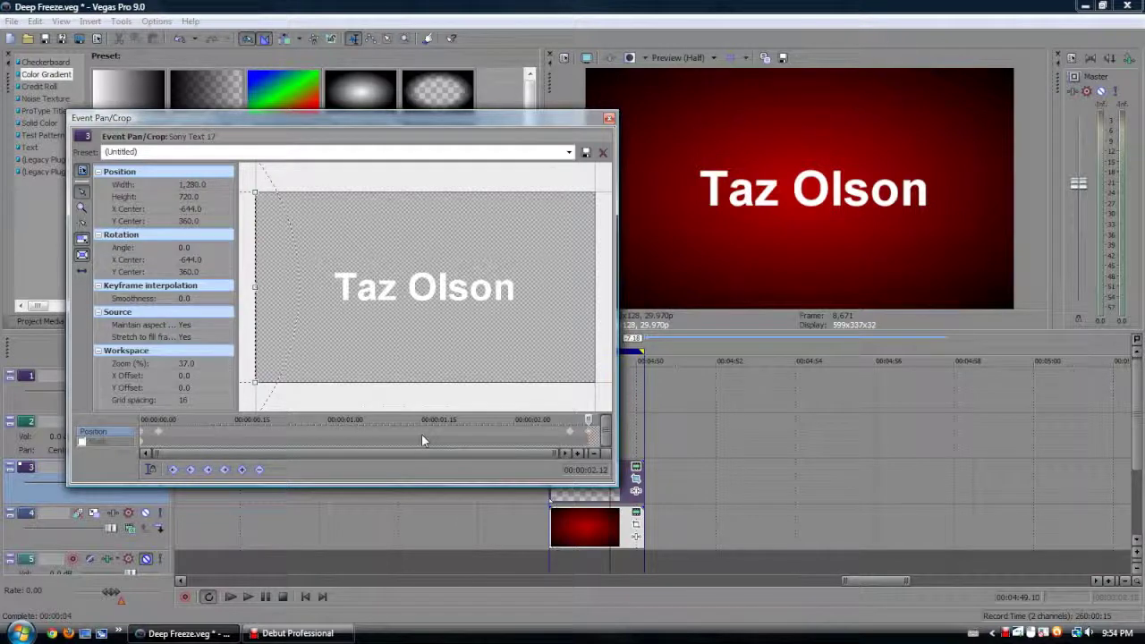
pyautogui.click(421, 434)
pyautogui.click(326, 434)
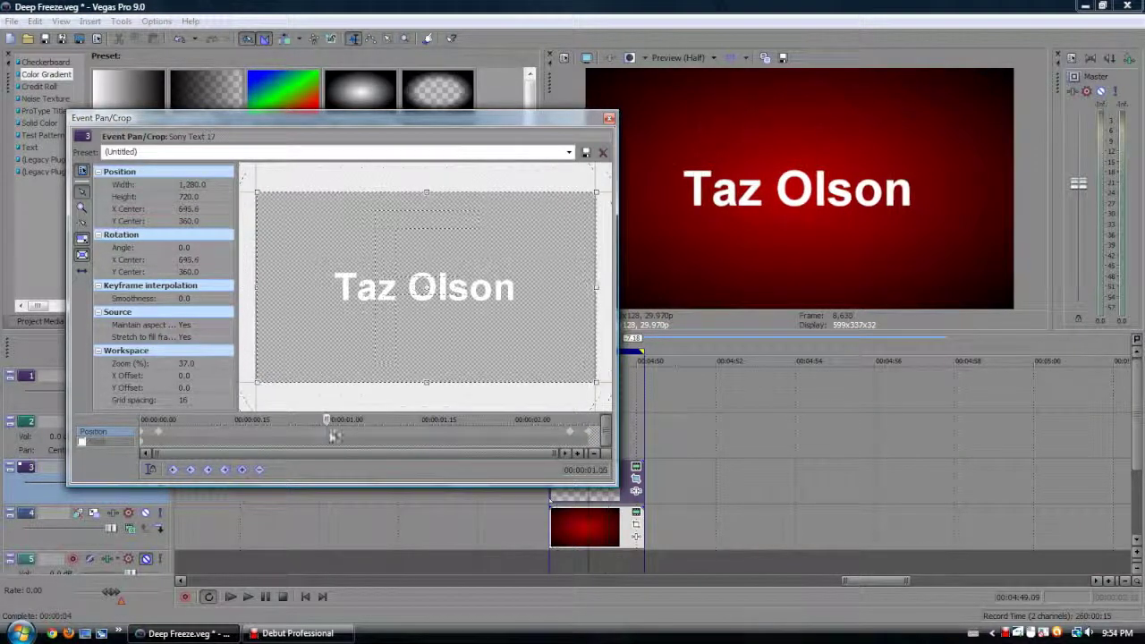
pyautogui.click(572, 435)
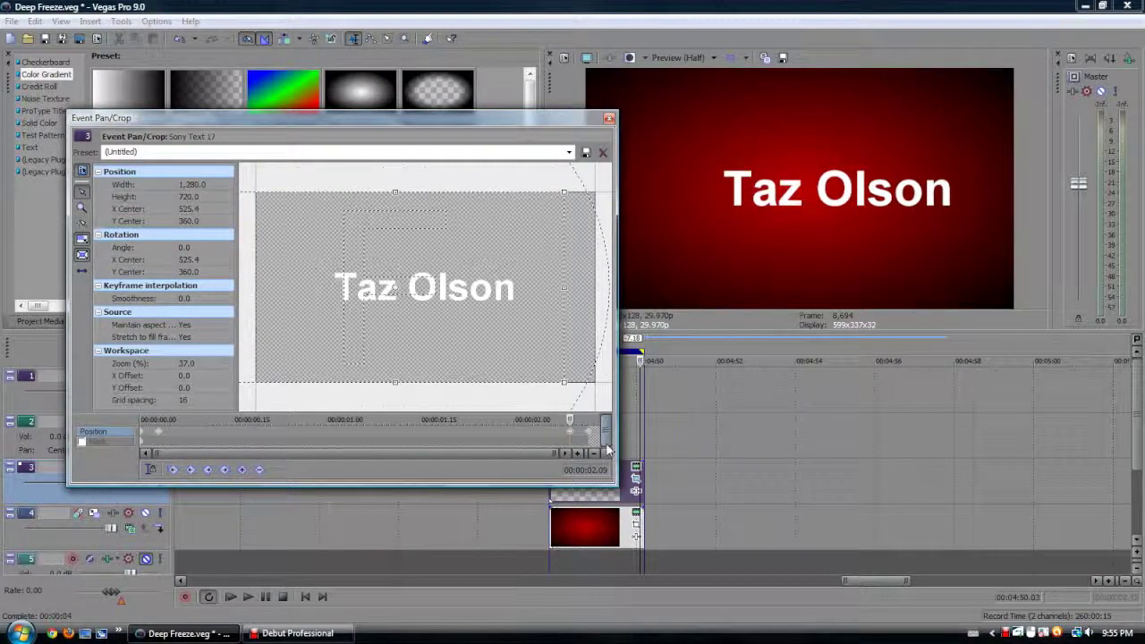
# - Move the final keyframe to about 00:00:01.00 and trim the title event to near 00:04:48.27
pyautogui.moveTo(571, 439); pyautogui.dragTo(328, 435)
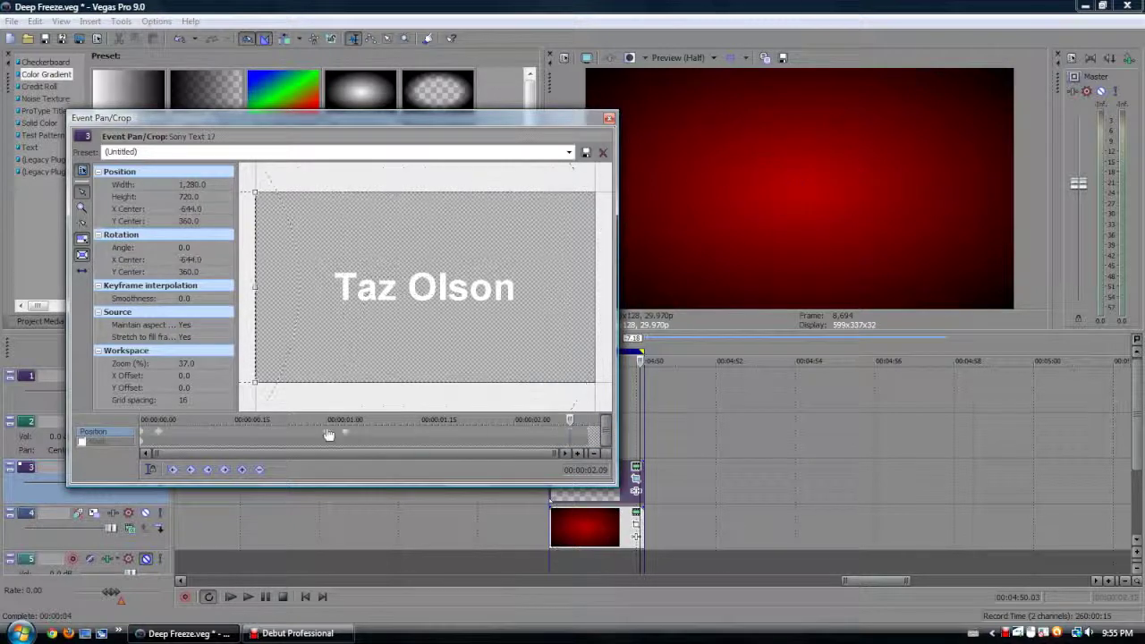
pyautogui.click(351, 438)
pyautogui.click(345, 433)
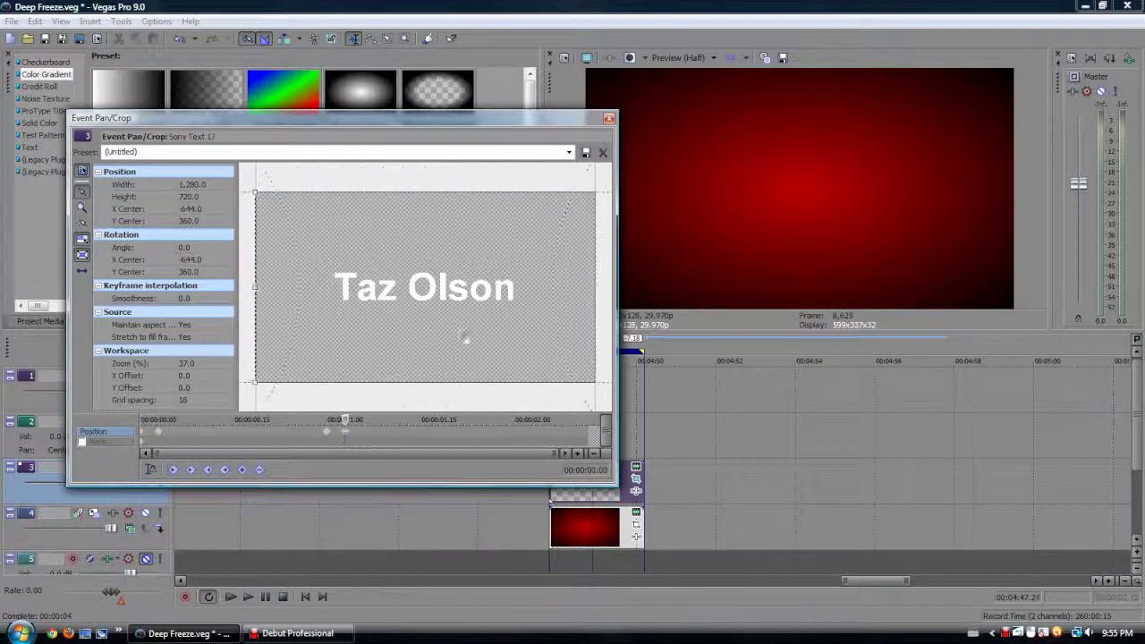
pyautogui.click(608, 118)
pyautogui.moveTo(641, 465); pyautogui.dragTo(594, 466)
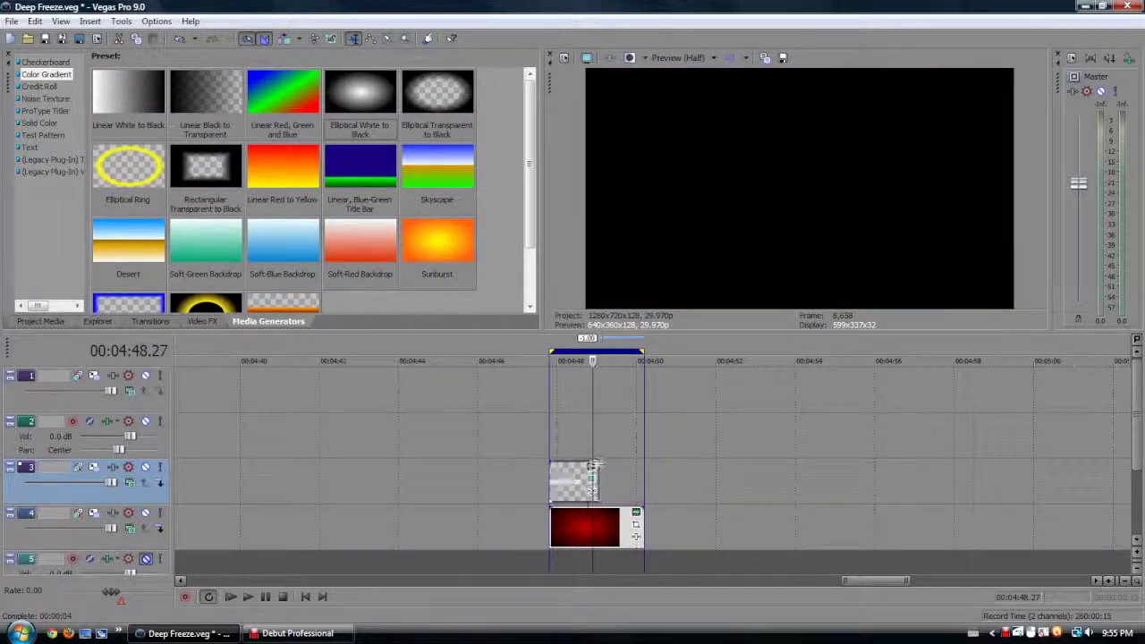
# - Trim the red gradient event and the loop region to match the shortened title
pyautogui.moveTo(642, 526); pyautogui.dragTo(592, 526)
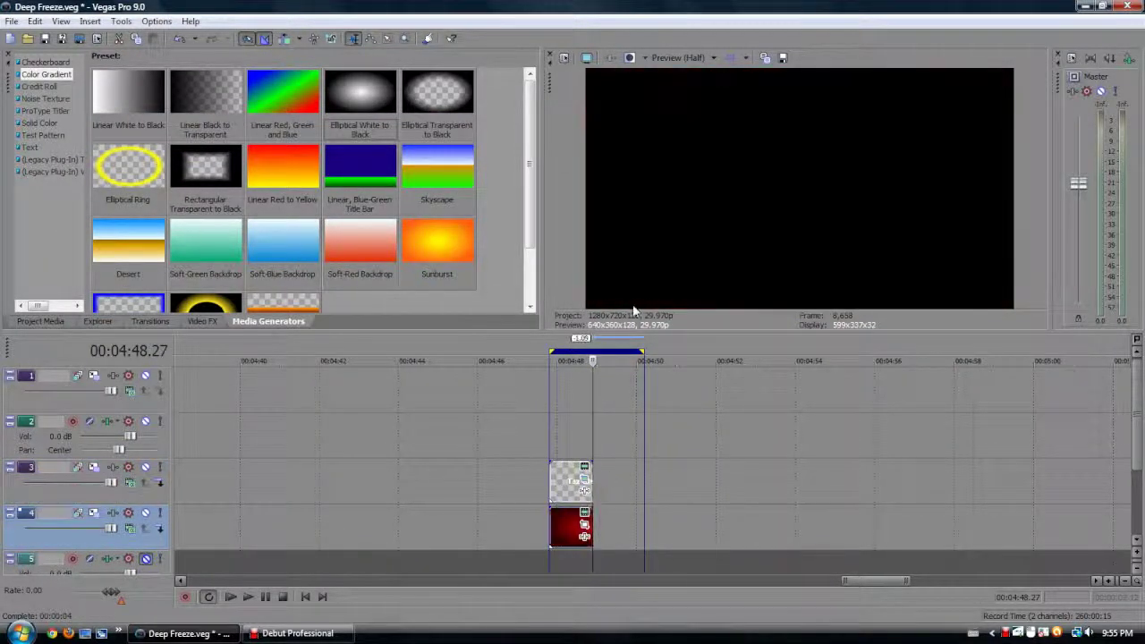
pyautogui.moveTo(642, 351); pyautogui.dragTo(591, 351)
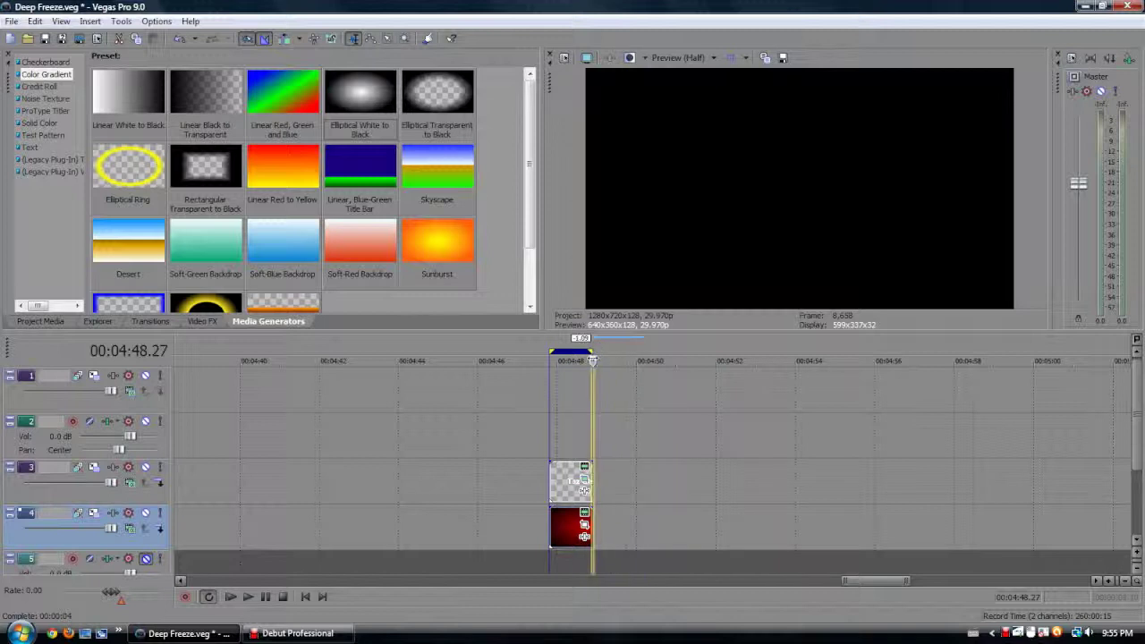
pyautogui.click(549, 349)
# - Preview the slide-in, check the final Pan/Crop keyframe, and play it again
pyautogui.click(249, 596)
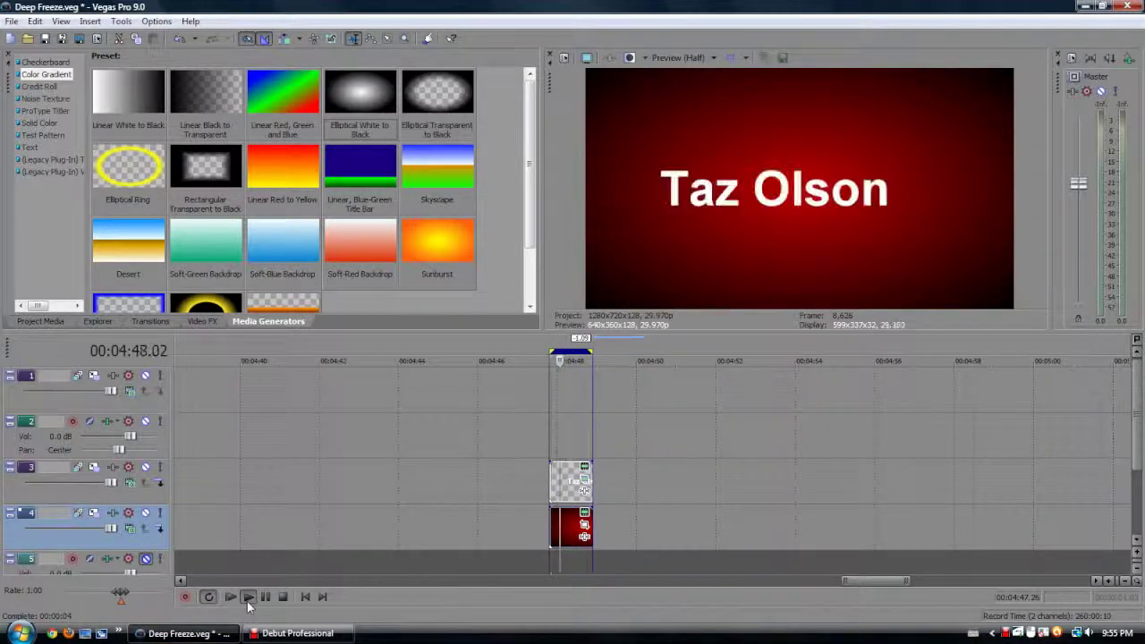
pyautogui.click(282, 597)
pyautogui.click(584, 490)
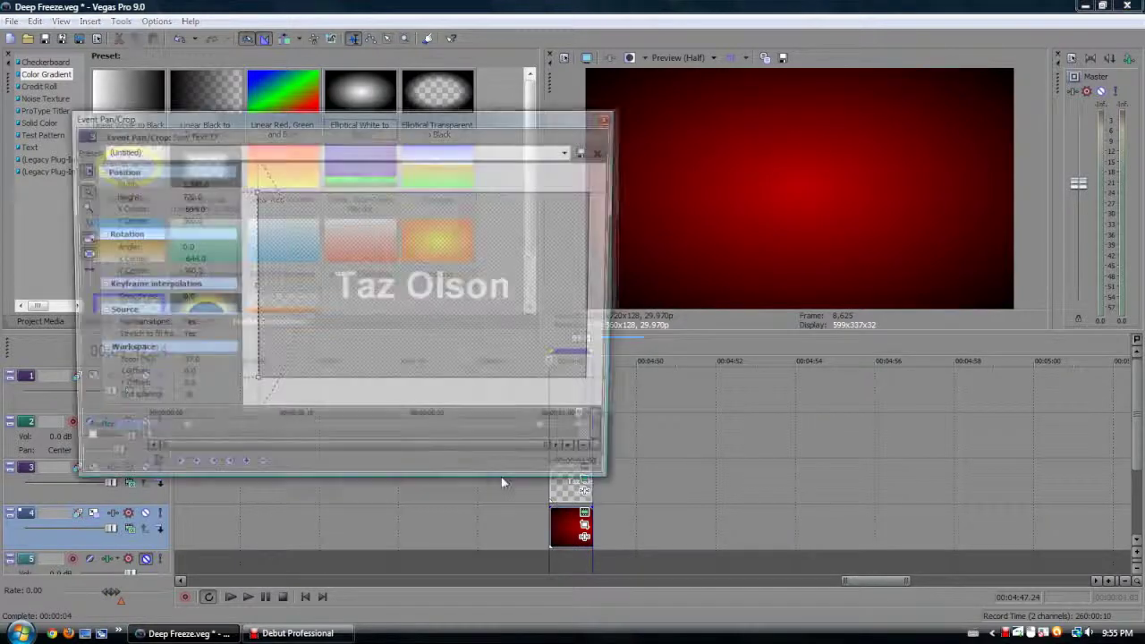
pyautogui.click(188, 435)
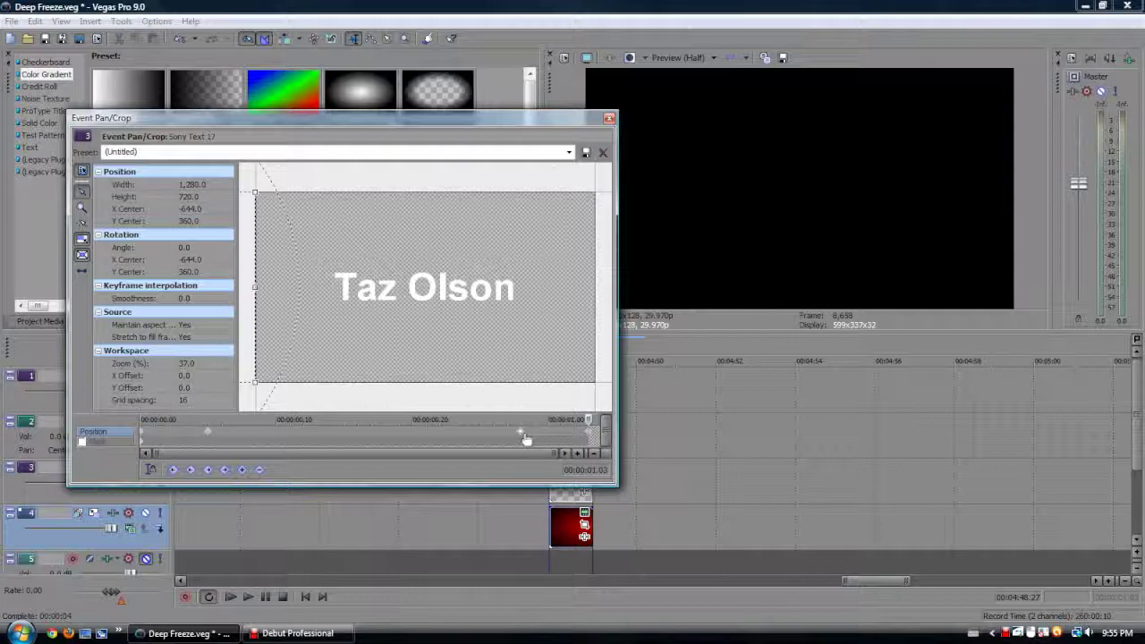
pyautogui.click(609, 120)
pyautogui.click(249, 597)
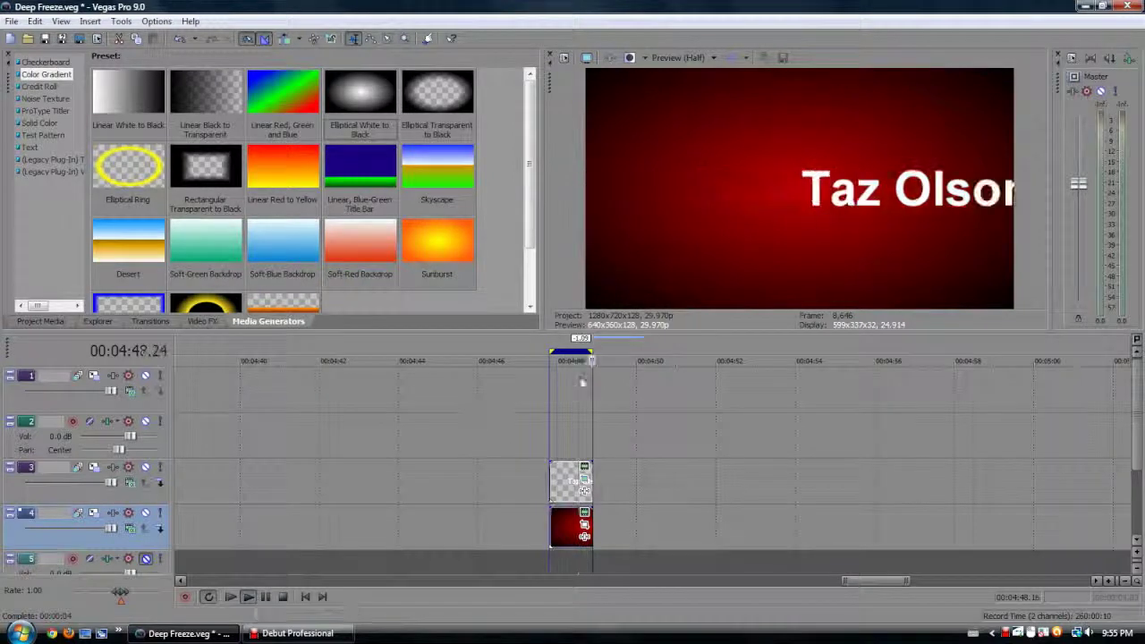
# - Extend the red gradient event slightly past the title's end and restart playback
pyautogui.click(152, 385)
pyautogui.moveTo(591, 526); pyautogui.dragTo(603, 521)
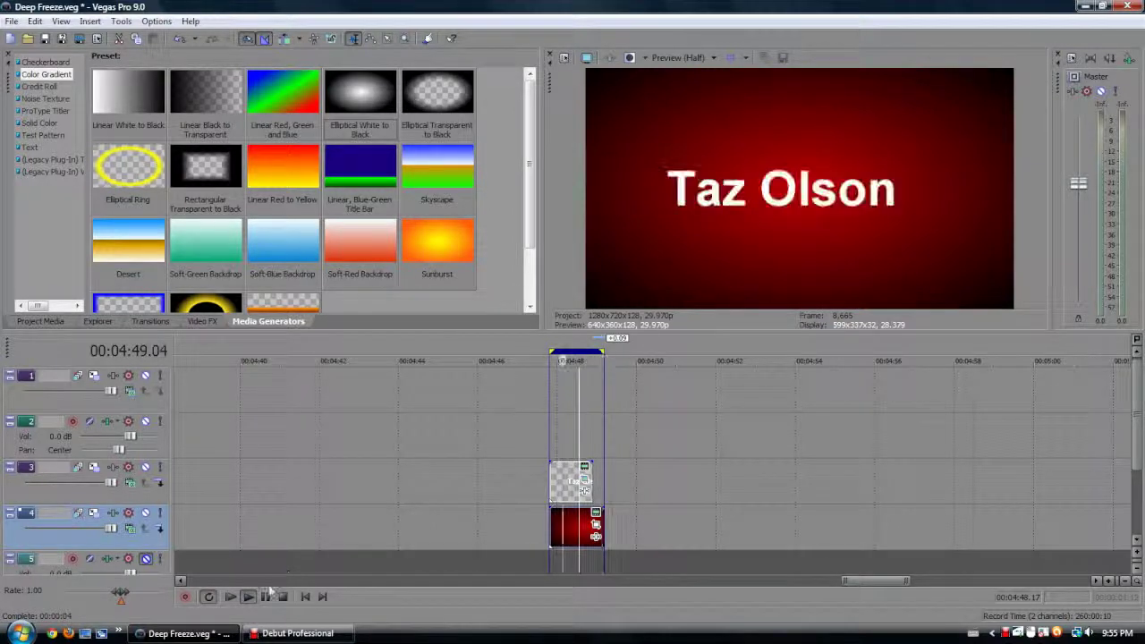
pyautogui.click(286, 598)
pyautogui.press('space')
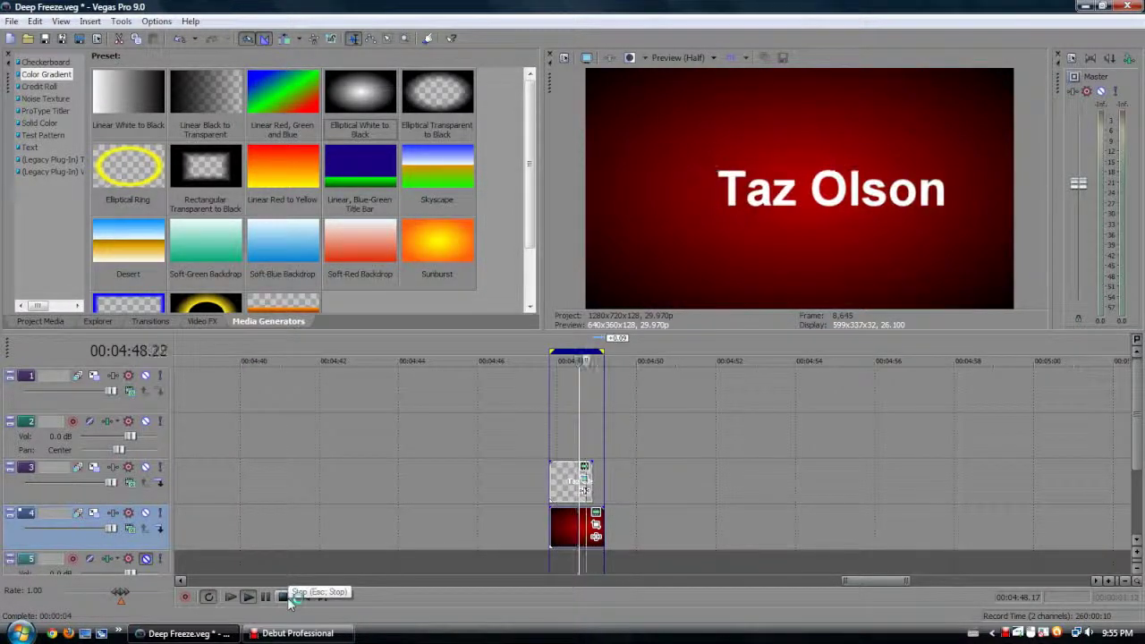
pyautogui.click(583, 490)
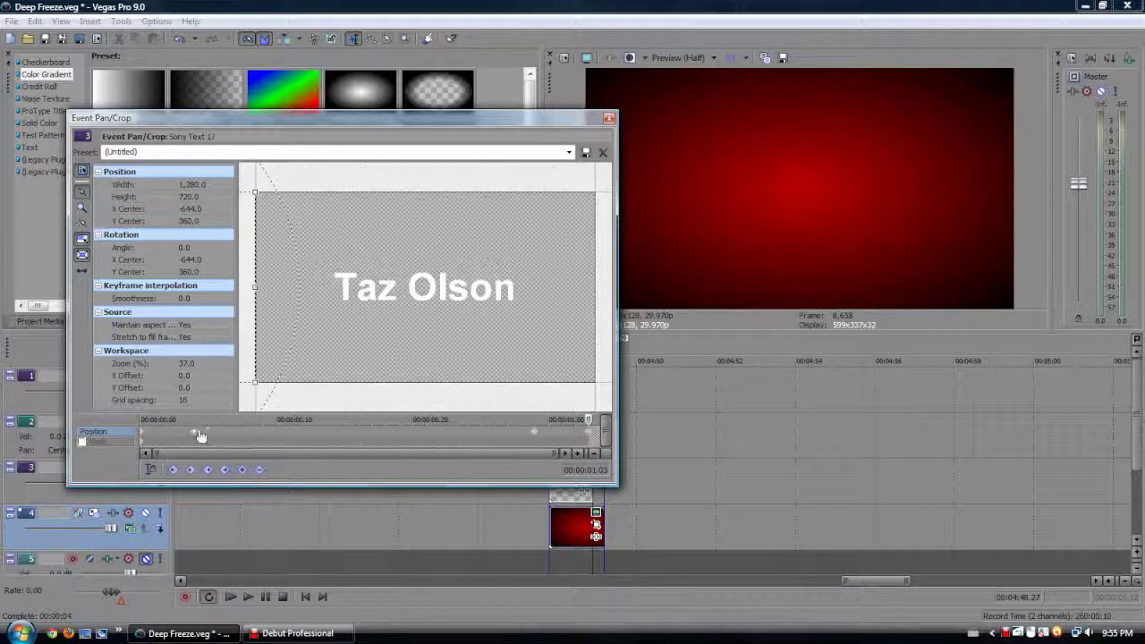
pyautogui.click(607, 119)
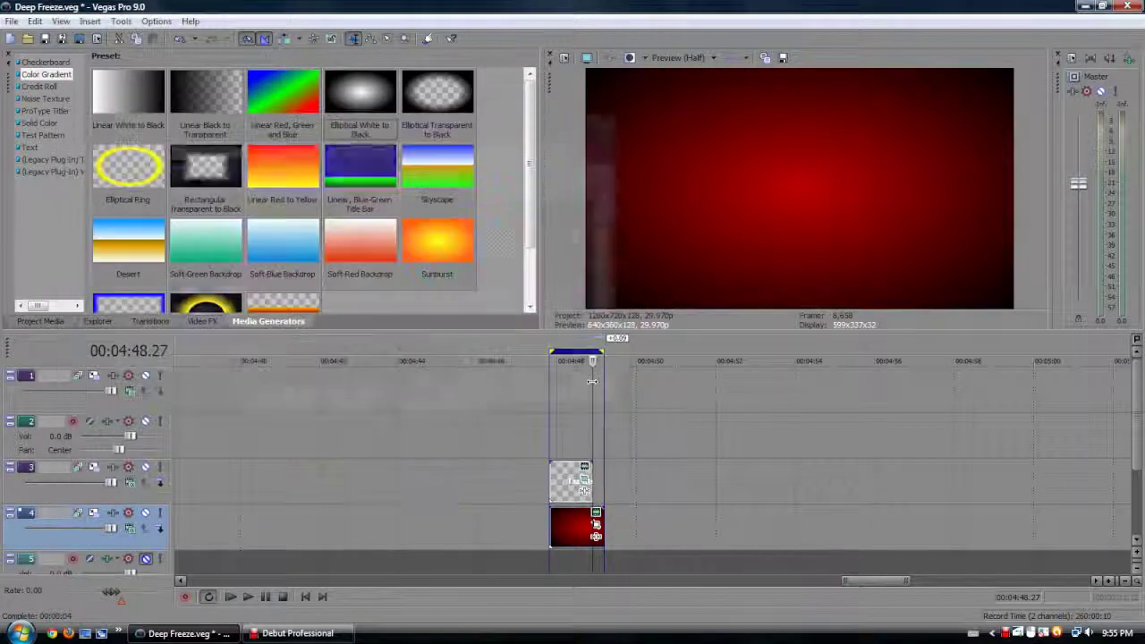
pyautogui.click(552, 347)
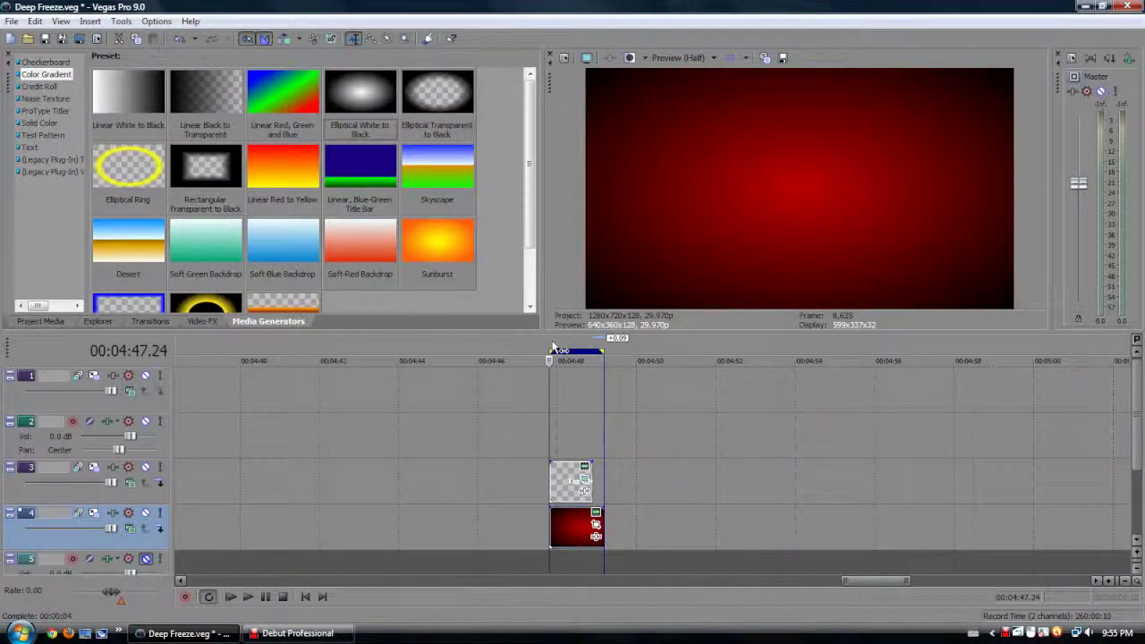
pyautogui.press('space')
pyautogui.click(249, 596)
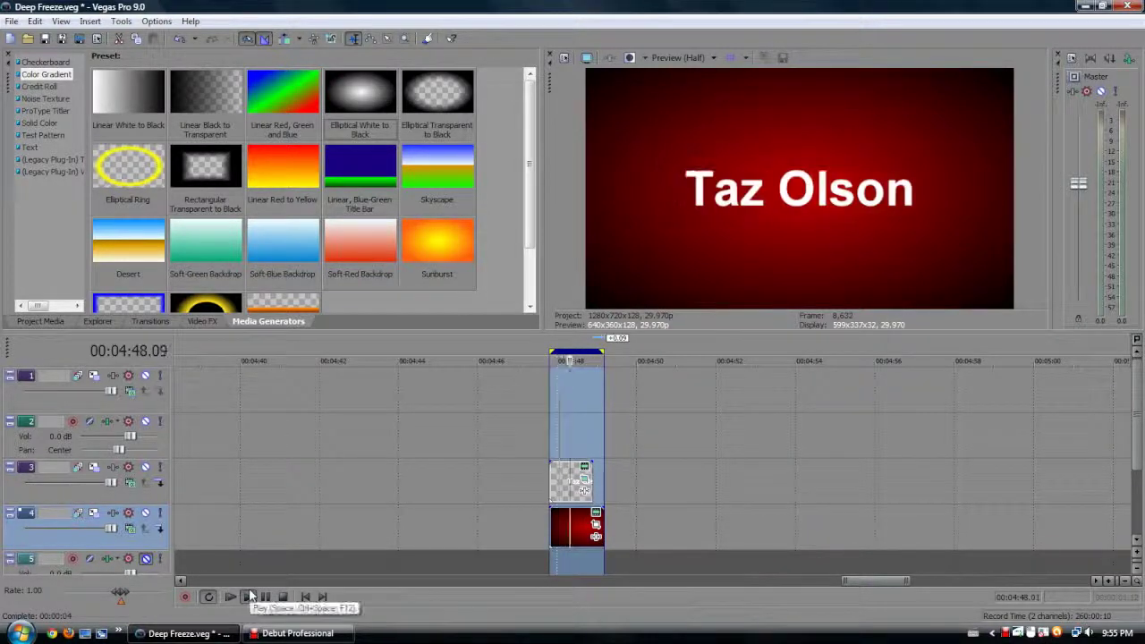
pyautogui.click(282, 597)
pyautogui.click(561, 485)
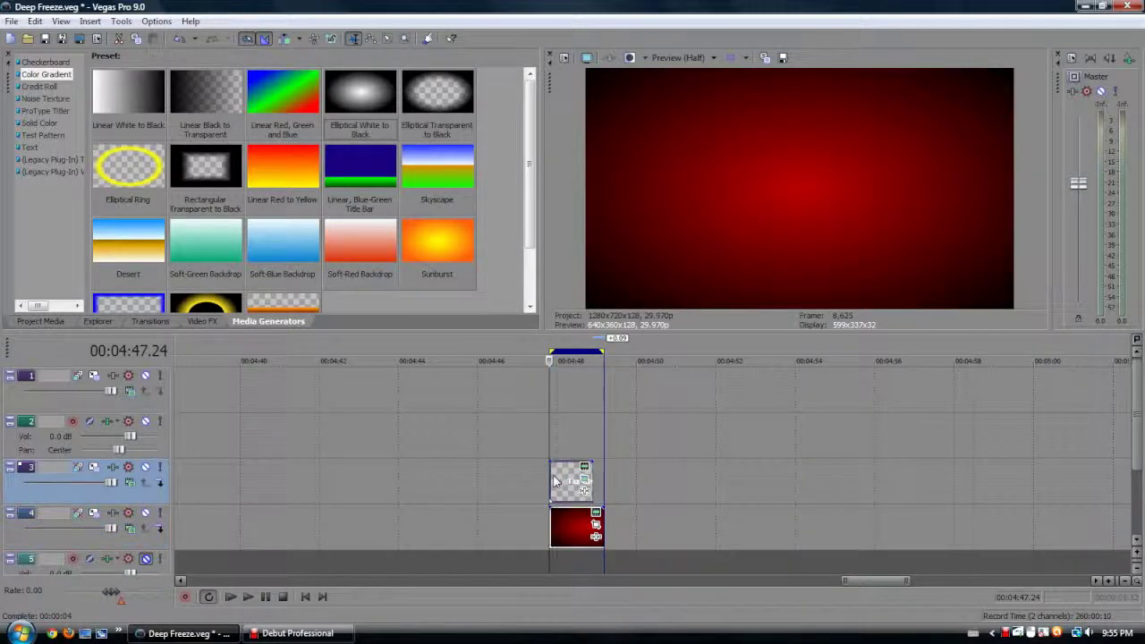
pyautogui.click(555, 488)
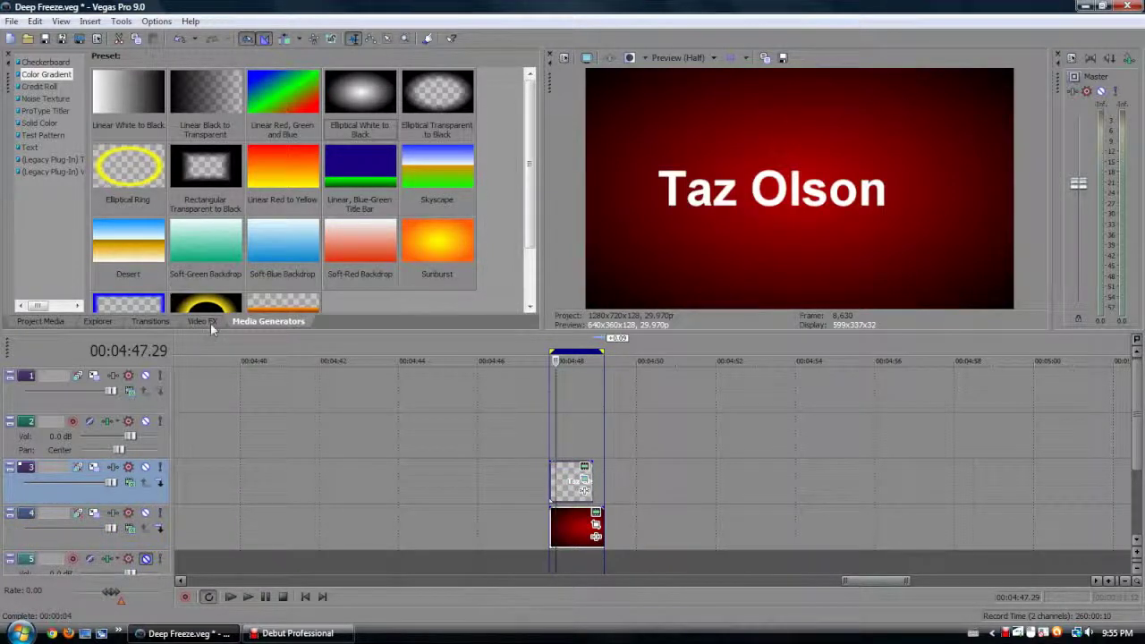
pyautogui.click(204, 321)
pyautogui.scroll(-6, 44, 197)
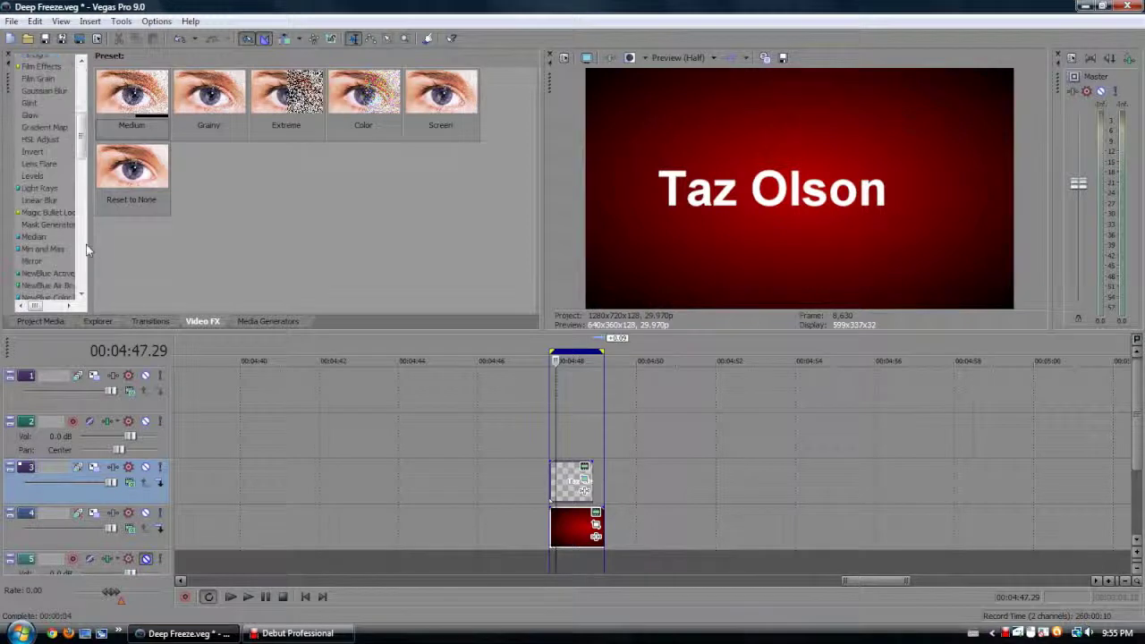
pyautogui.click(40, 201)
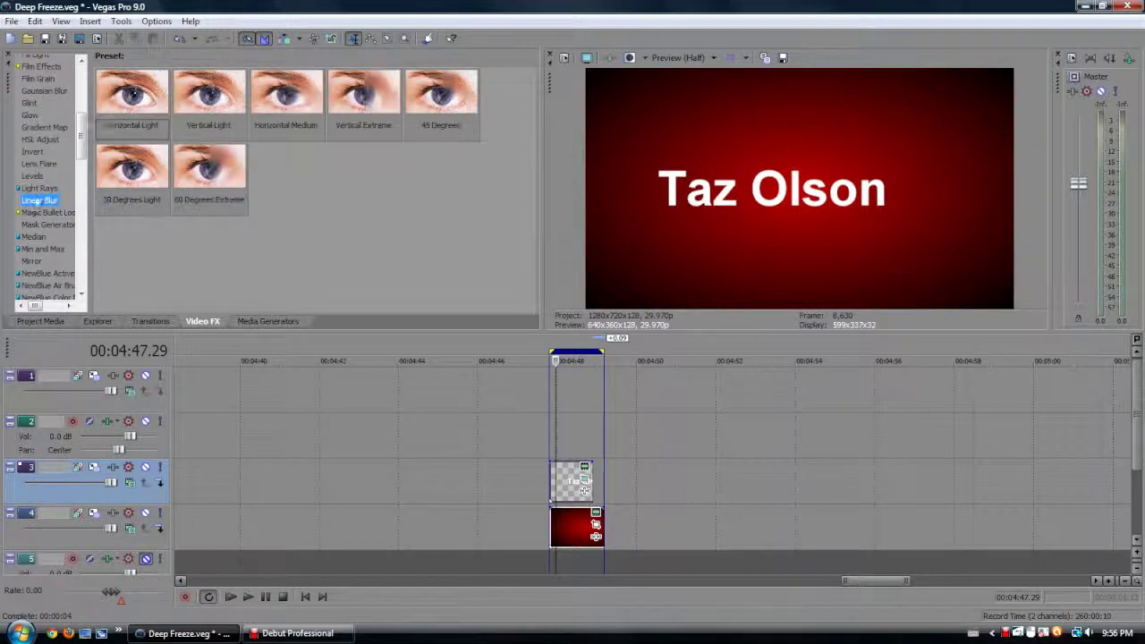
pyautogui.click(288, 100)
pyautogui.moveTo(553, 448); pyautogui.dragTo(554, 479)
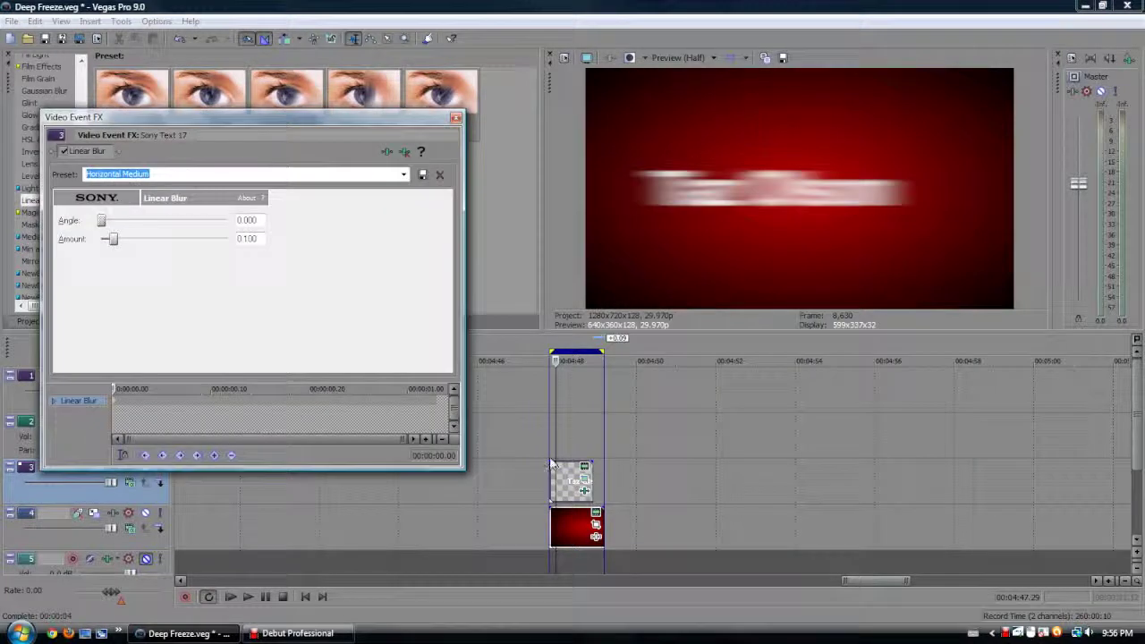
# - Preview the blurred slide-in, then keyframe Linear Blur Amount from 0.100 down to 0.000 at 00:00:00.04
pyautogui.click(115, 388)
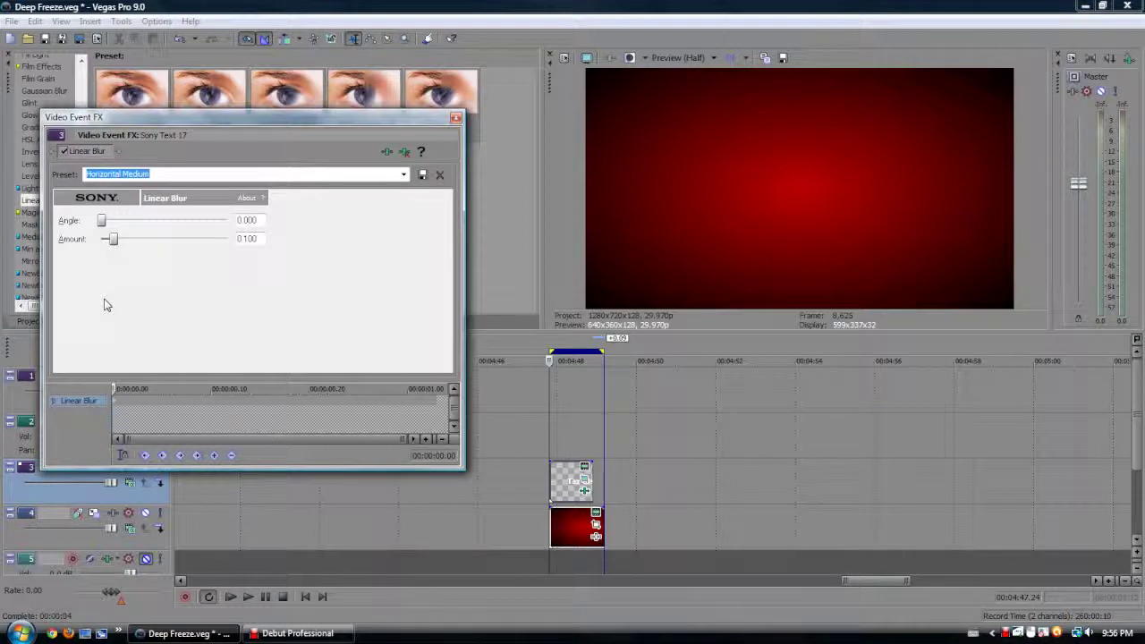
pyautogui.press('space')
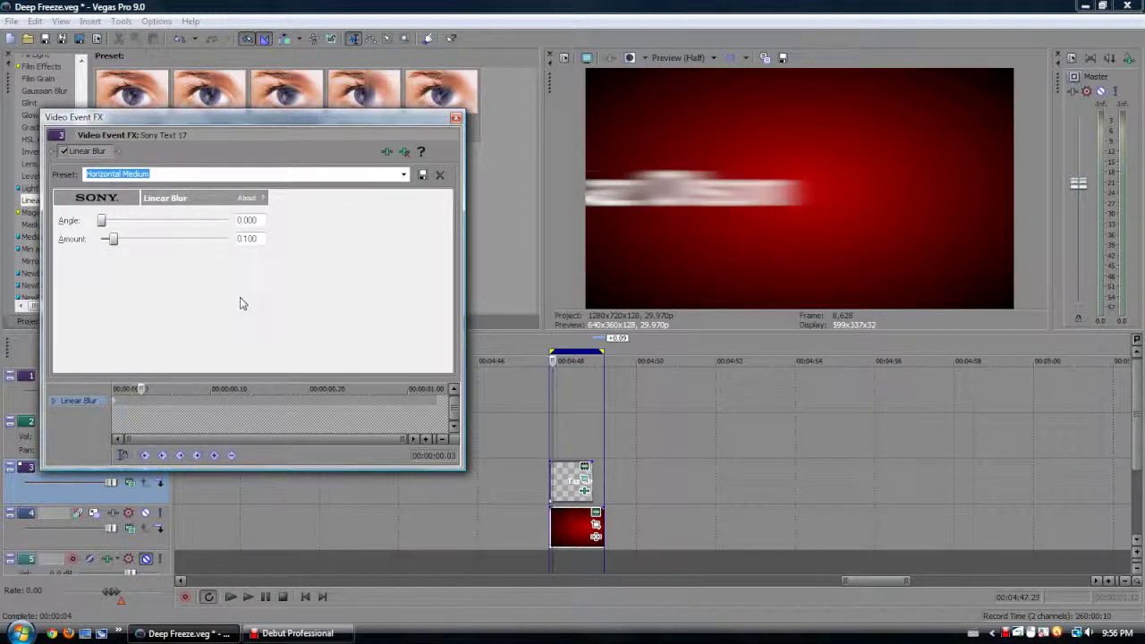
pyautogui.moveTo(101, 239); pyautogui.dragTo(106, 239)
pyautogui.click(132, 389)
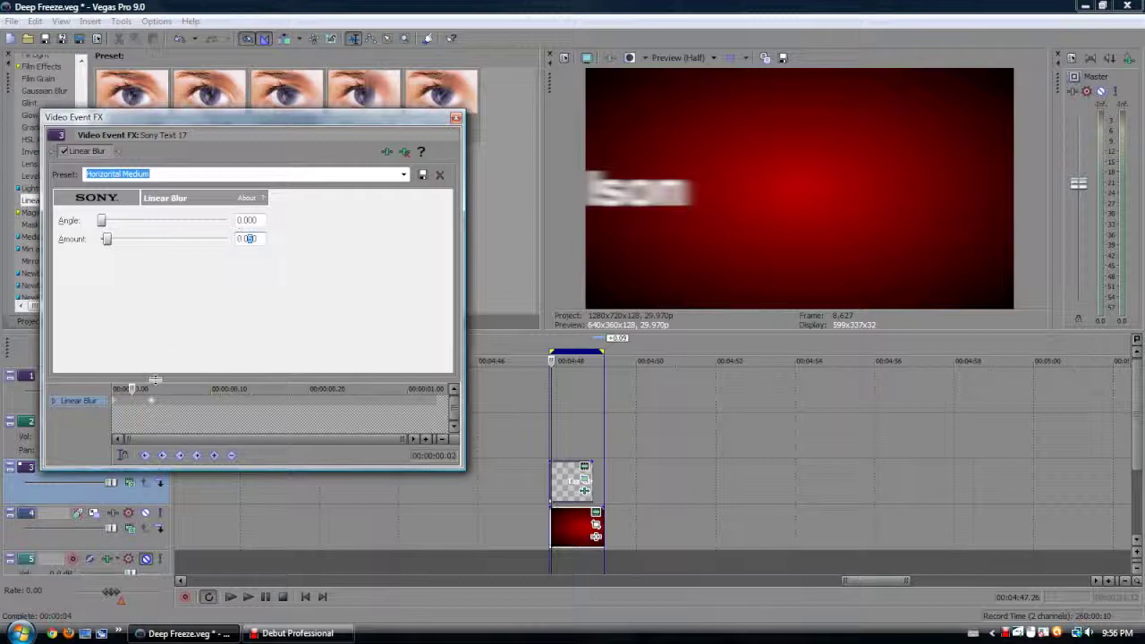
pyautogui.click(188, 398)
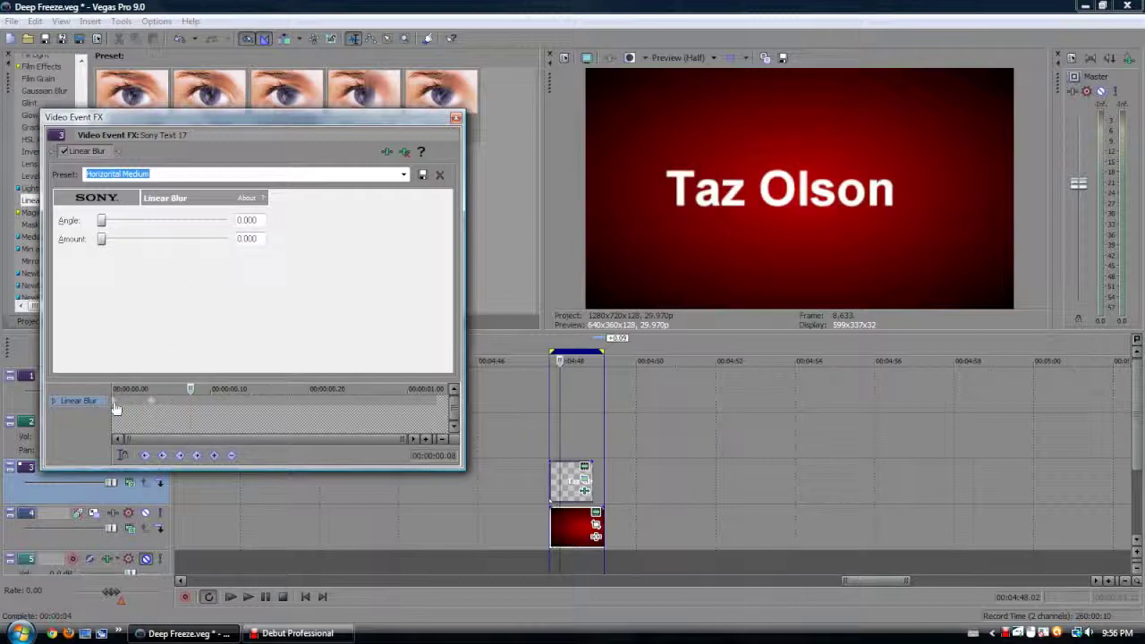
pyautogui.rightClick(115, 404)
# - Give the blur keyframe slow interpolation and scrub the early frames to check the blur
pyautogui.click(135, 514)
pyautogui.click(159, 389)
pyautogui.moveTo(159, 389)
pyautogui.mouseDown()
pyautogui.moveTo(105, 386)
pyautogui.moveTo(141, 377)
pyautogui.mouseUp()
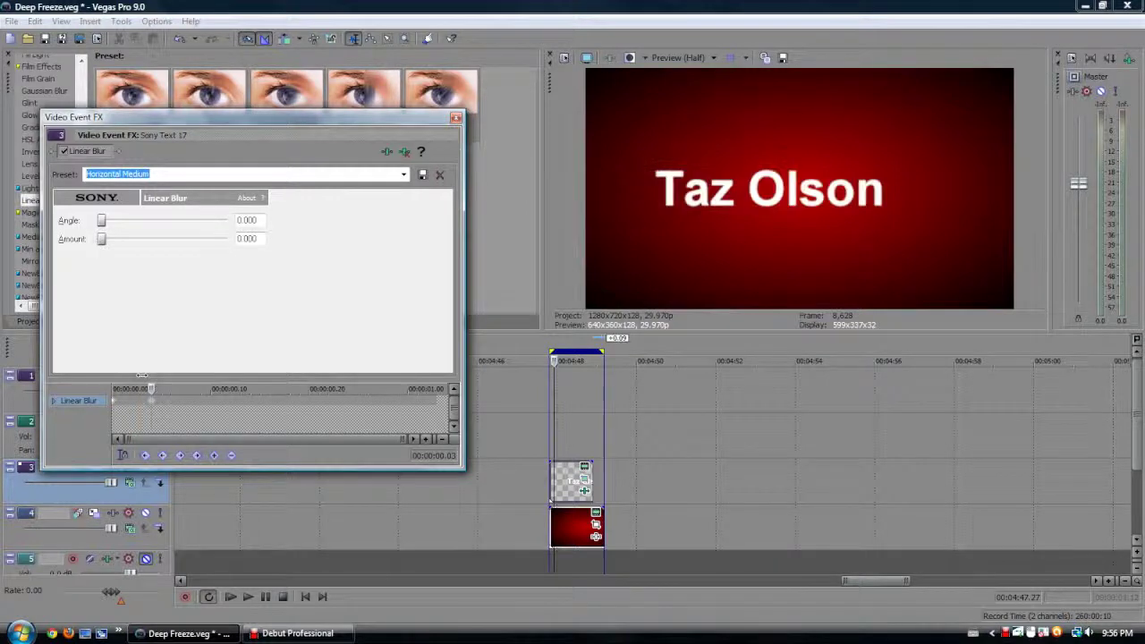
pyautogui.moveTo(143, 376)
pyautogui.mouseDown()
pyautogui.moveTo(122, 377)
pyautogui.moveTo(149, 375)
pyautogui.mouseUp()
# - Add a keyframe holding the Linear Blur at 0.000 at frame 00:00:00:29
pyautogui.click(397, 400)
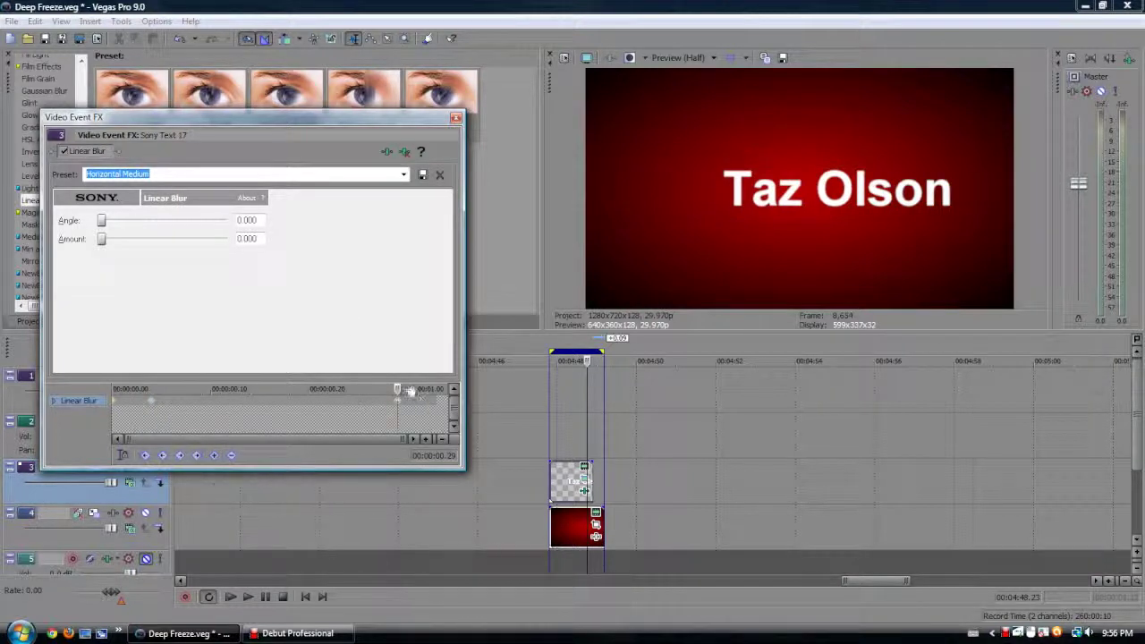
pyautogui.moveTo(403, 389); pyautogui.dragTo(438, 388)
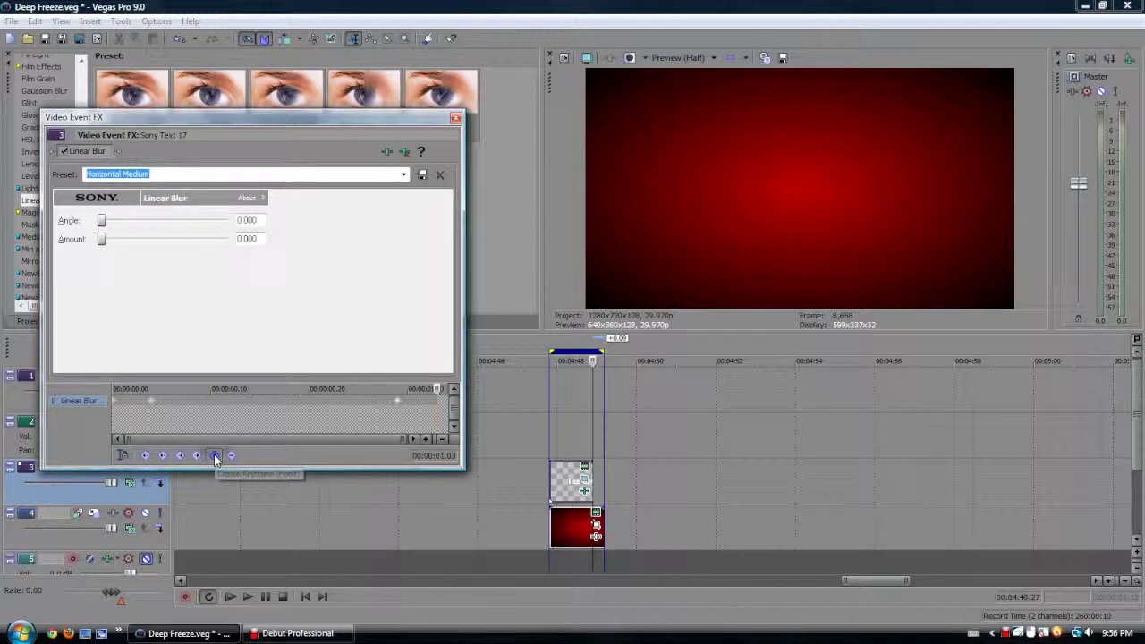
pyautogui.click(397, 403)
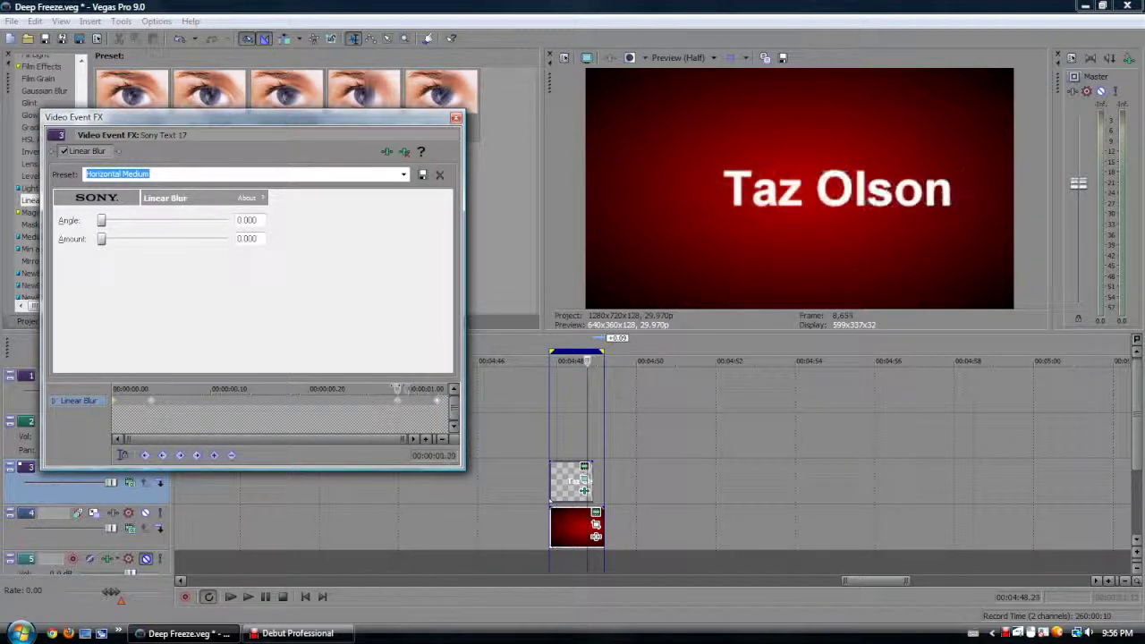
pyautogui.rightClick(398, 408)
pyautogui.click(422, 503)
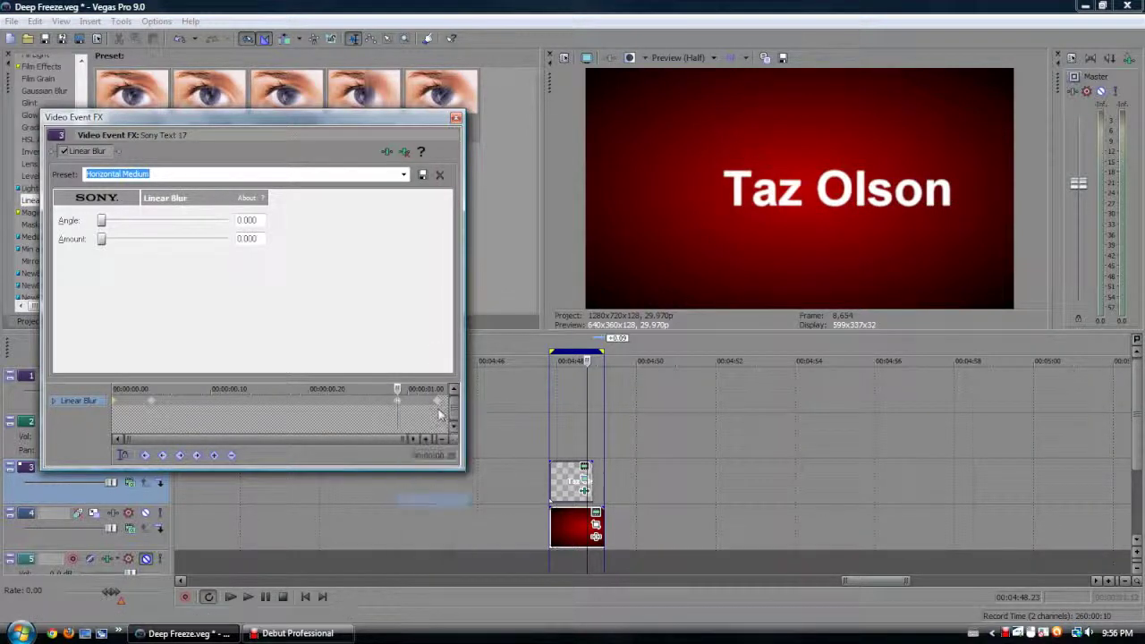
# - Reapply the Horizontal Medium preset at the last frame so the blur returns to 0.100
pyautogui.click(439, 410)
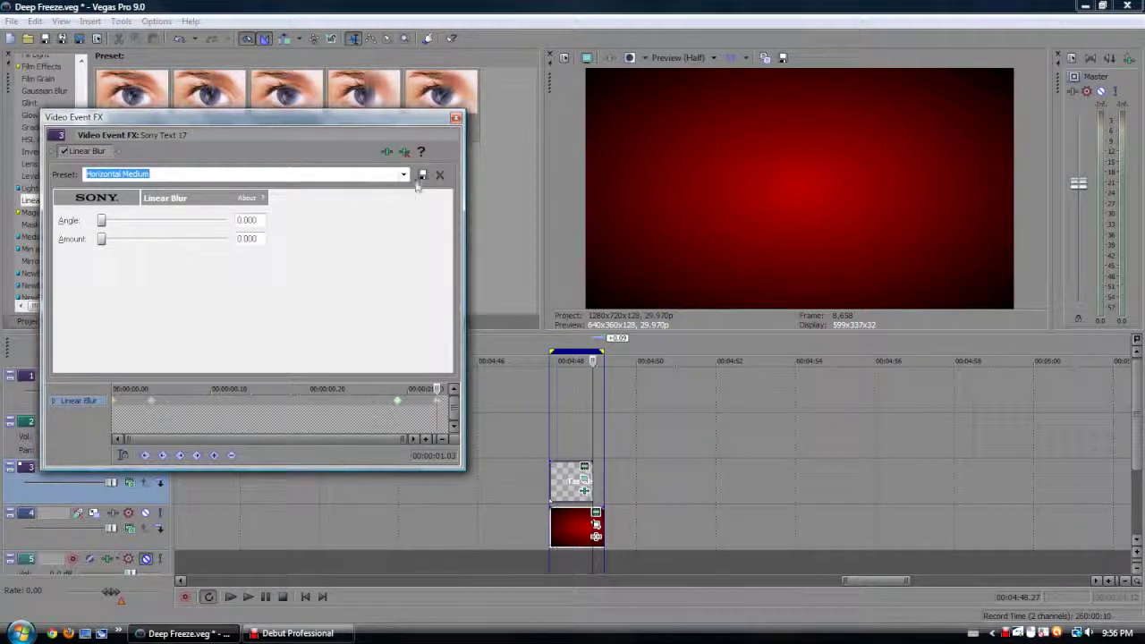
pyautogui.click(403, 174)
pyautogui.click(250, 216)
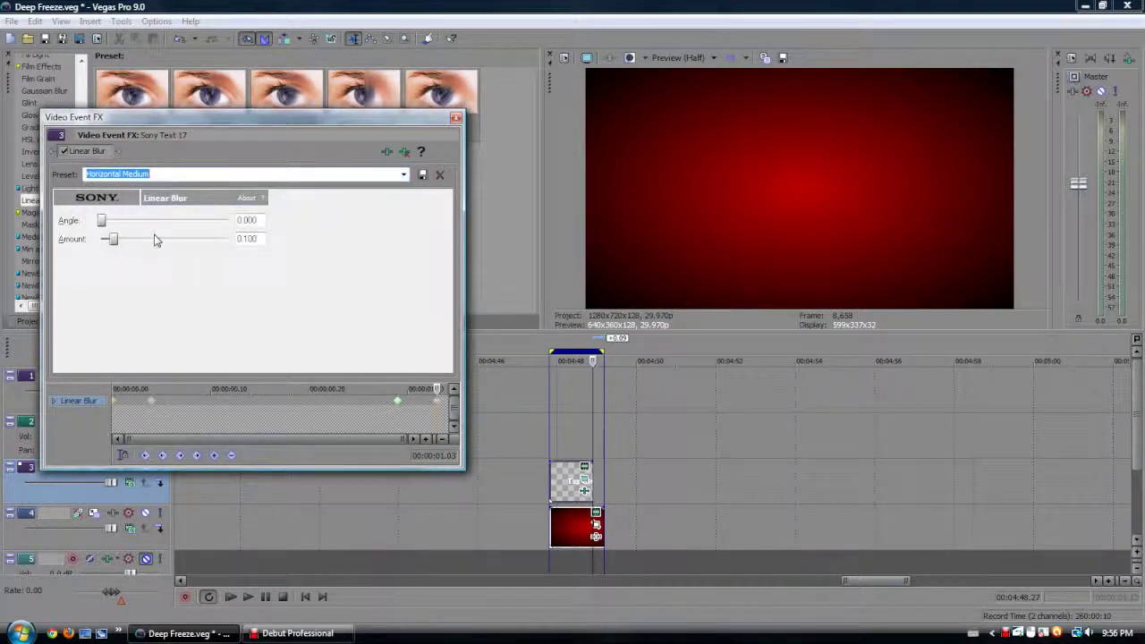
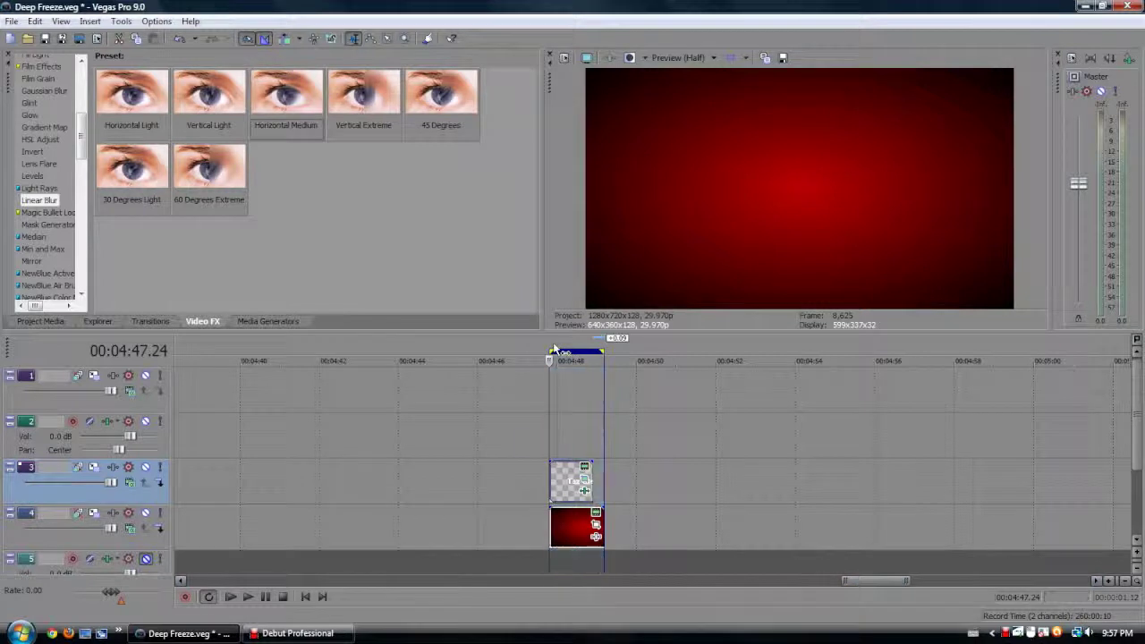
pyautogui.click(581, 345)
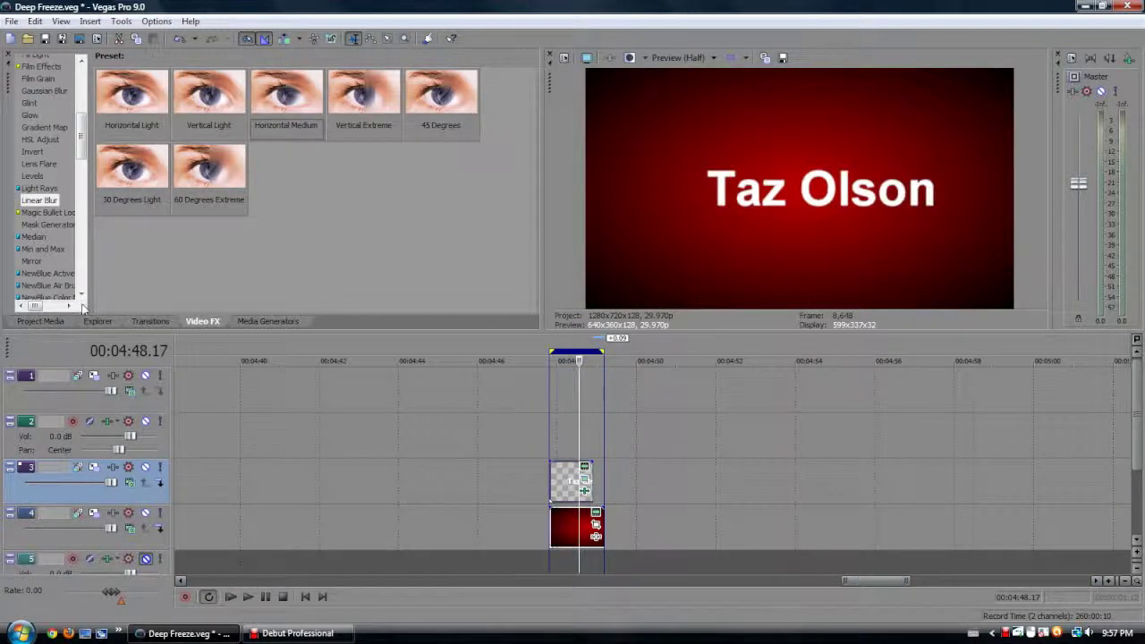
pyautogui.scroll(-5, 76, 263)
pyautogui.scroll(-3, 75, 263)
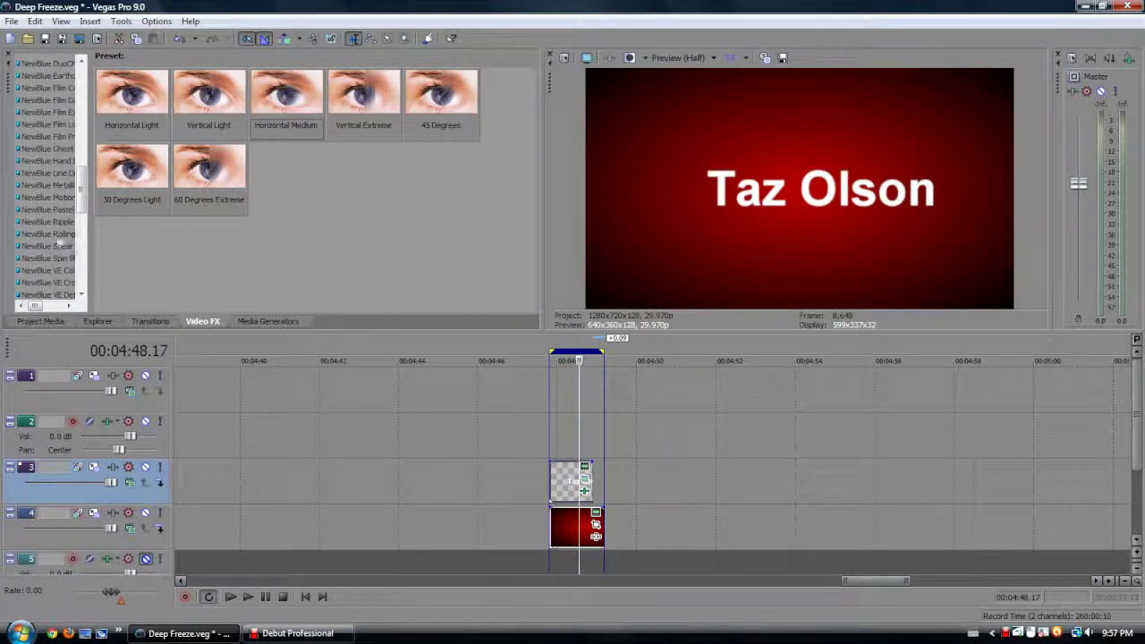
pyautogui.click(70, 198)
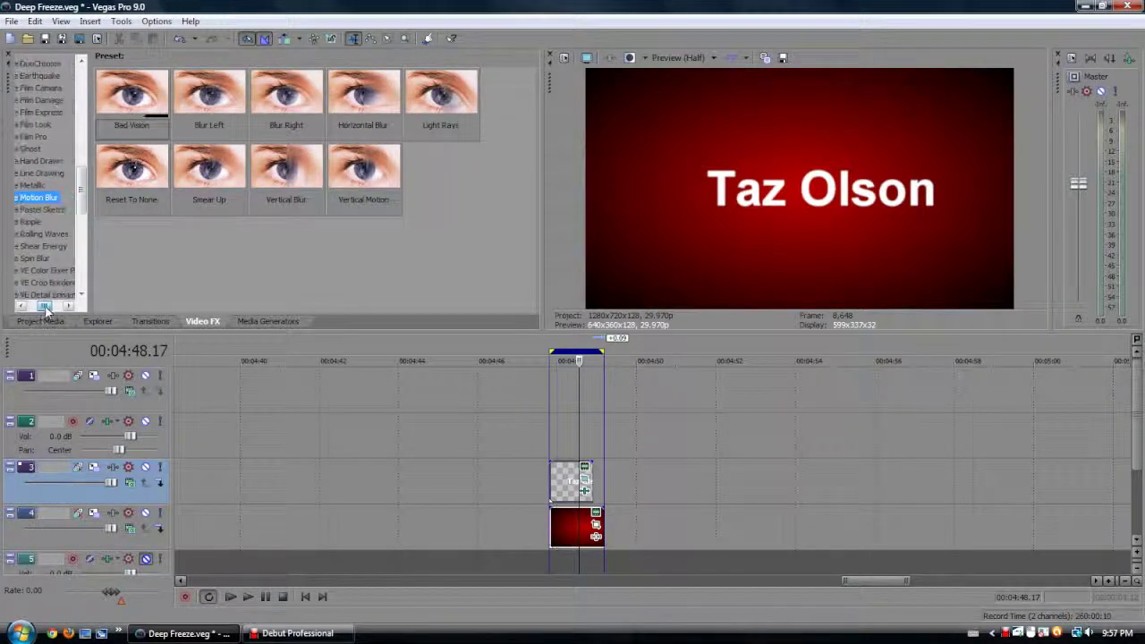
pyautogui.scroll(-2, 130, 128)
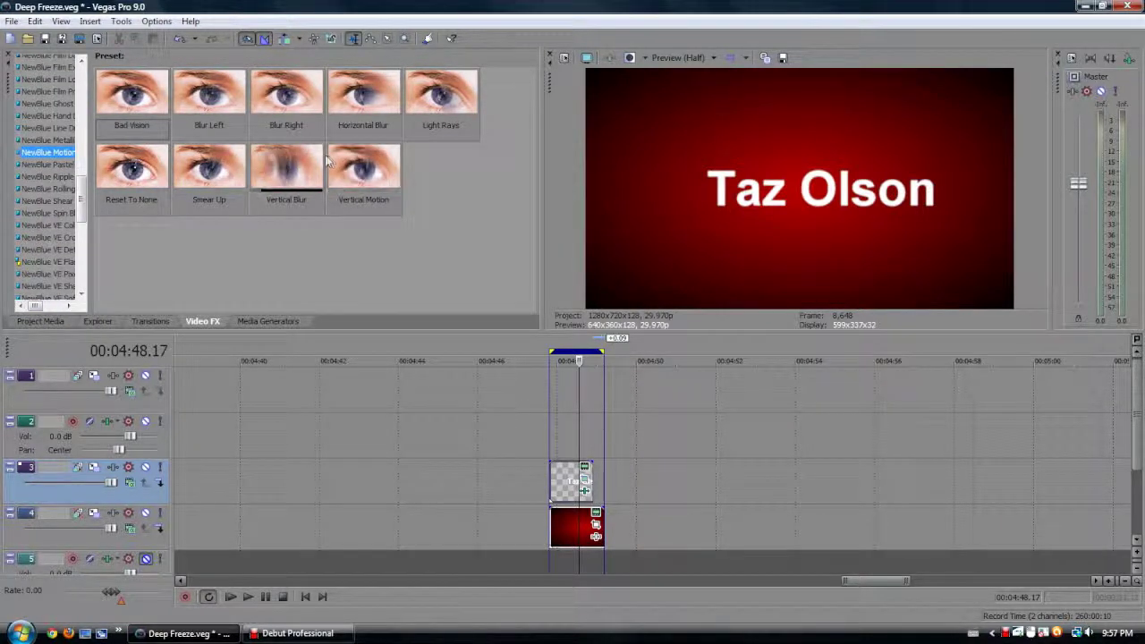
pyautogui.click(351, 109)
pyautogui.moveTo(585, 467); pyautogui.dragTo(576, 488)
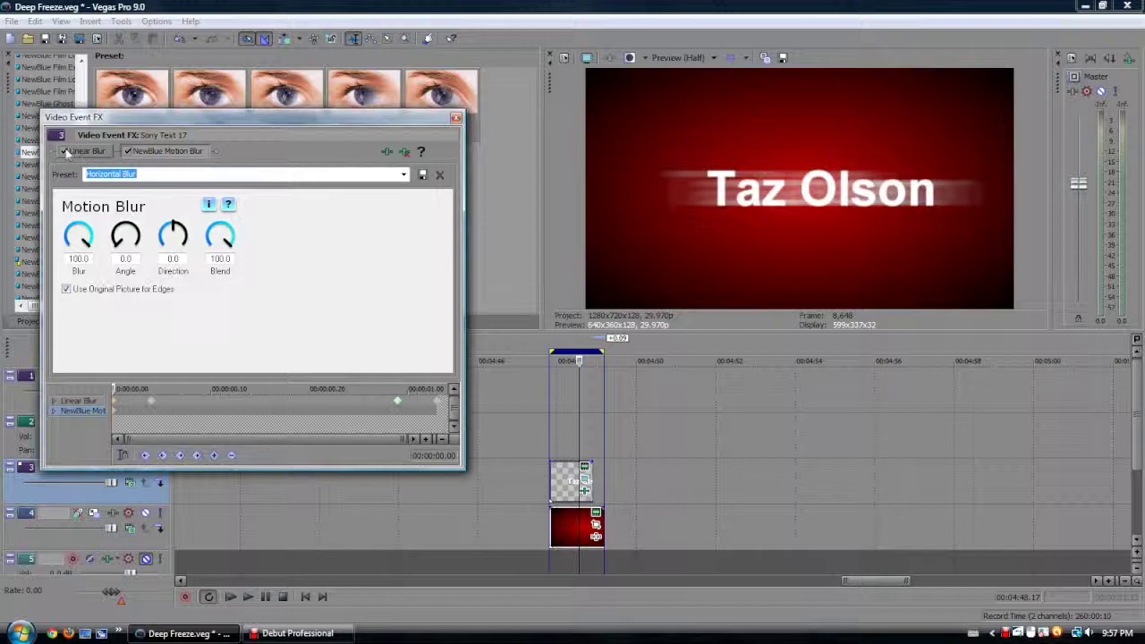
# - Try Blur values 25 and 30 and vary Blend, then restore the Horizontal Blur preset at 100
pyautogui.moveTo(87, 248)
pyautogui.mouseDown()
pyautogui.moveTo(87, 261)
pyautogui.moveTo(87, 241)
pyautogui.mouseUp()
pyautogui.moveTo(215, 234); pyautogui.dragTo(269, 425)
pyautogui.moveTo(218, 247); pyautogui.dragTo(201, 108)
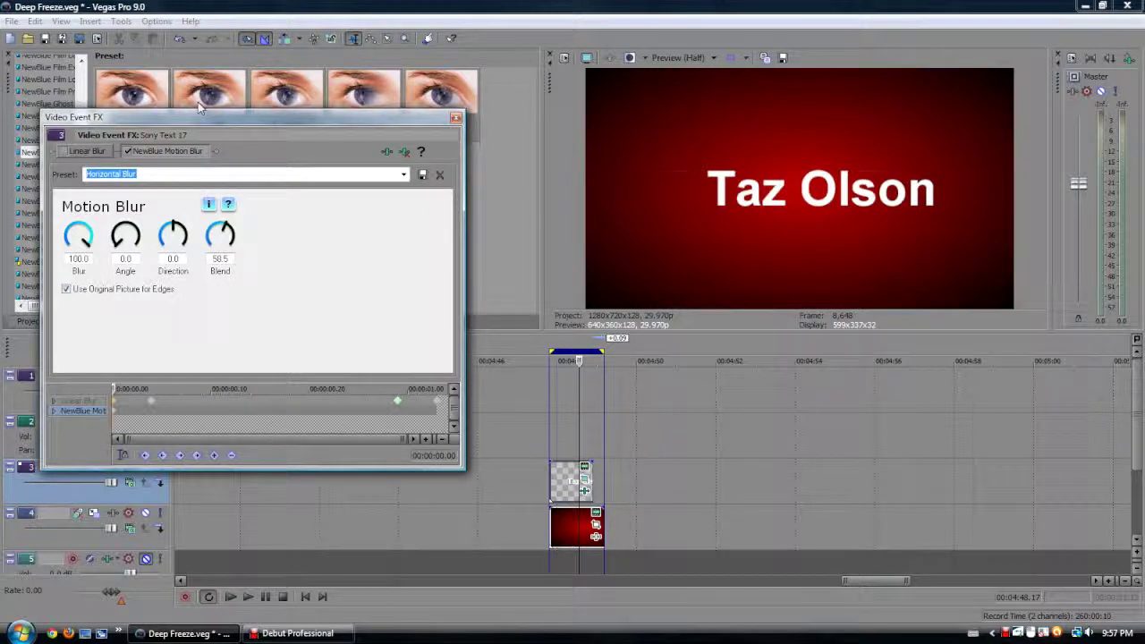
pyautogui.moveTo(71, 270); pyautogui.dragTo(92, 335)
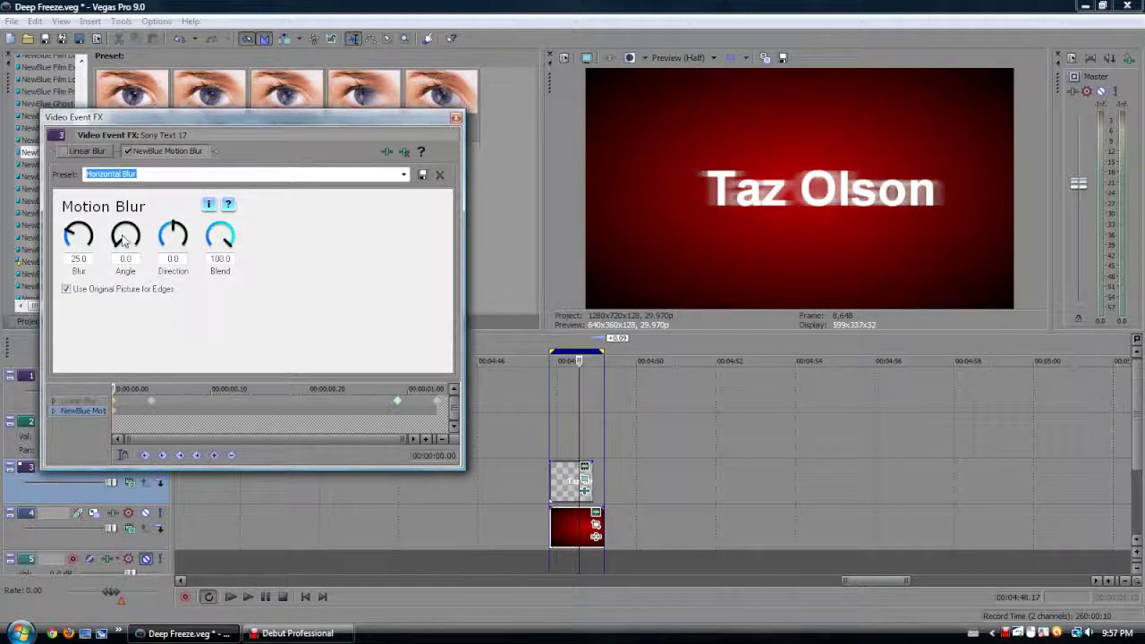
pyautogui.moveTo(75, 251)
pyautogui.mouseDown()
pyautogui.moveTo(70, 238)
pyautogui.moveTo(83, 231)
pyautogui.moveTo(87, 252)
pyautogui.mouseUp()
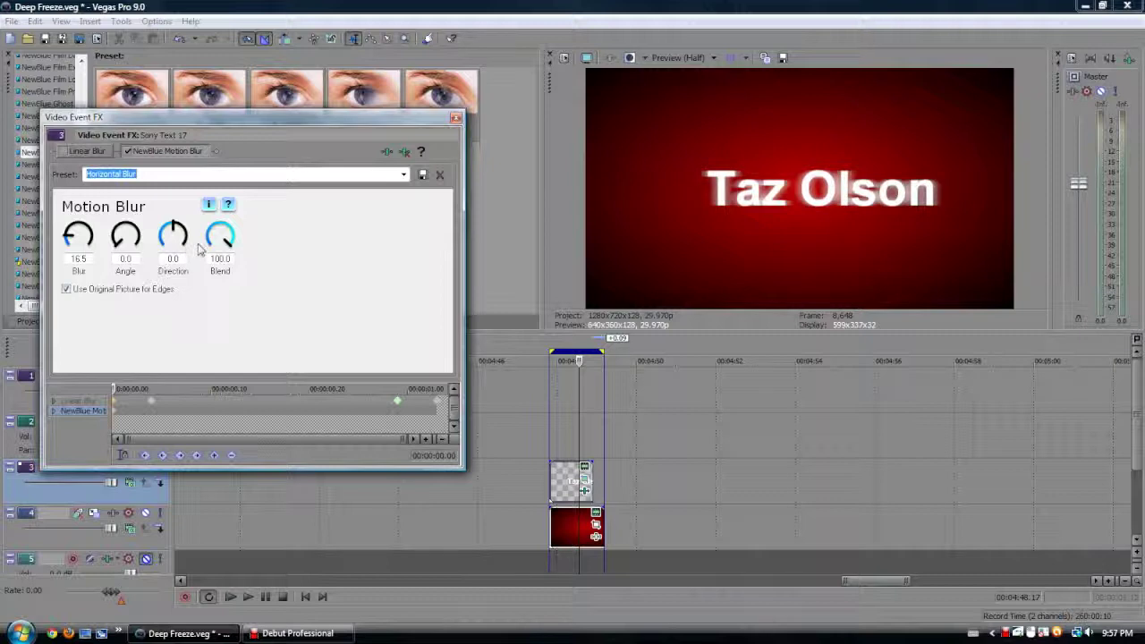
pyautogui.moveTo(226, 205)
pyautogui.mouseDown()
pyautogui.moveTo(209, 286)
pyautogui.moveTo(344, 493)
pyautogui.mouseUp()
pyautogui.moveTo(235, 306); pyautogui.dragTo(335, 150)
pyautogui.click(404, 175)
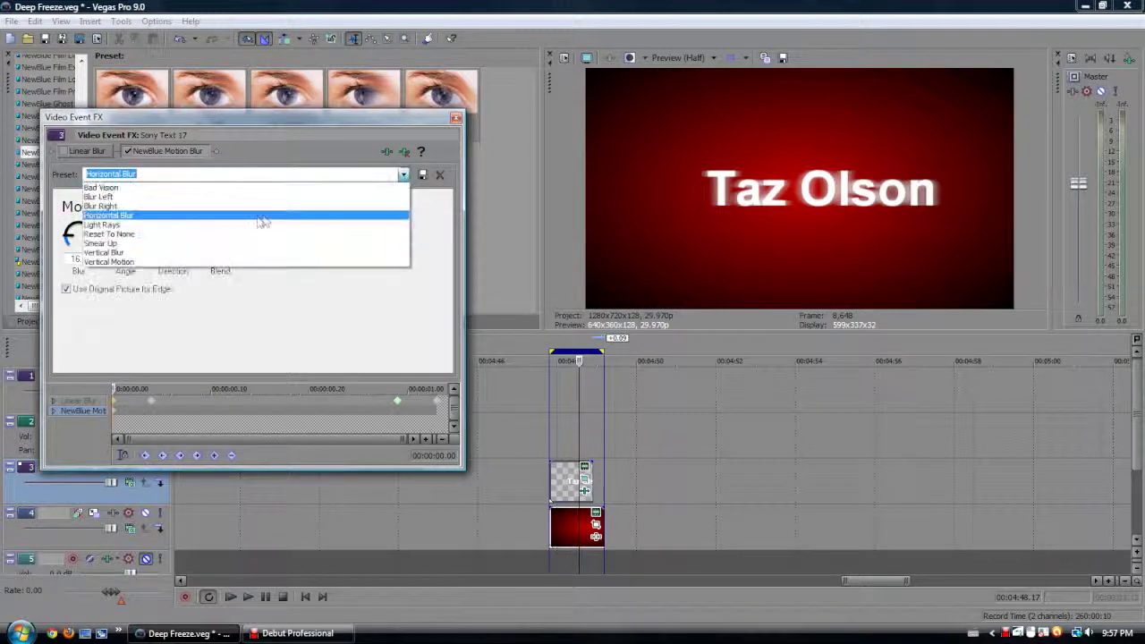
pyautogui.click(256, 217)
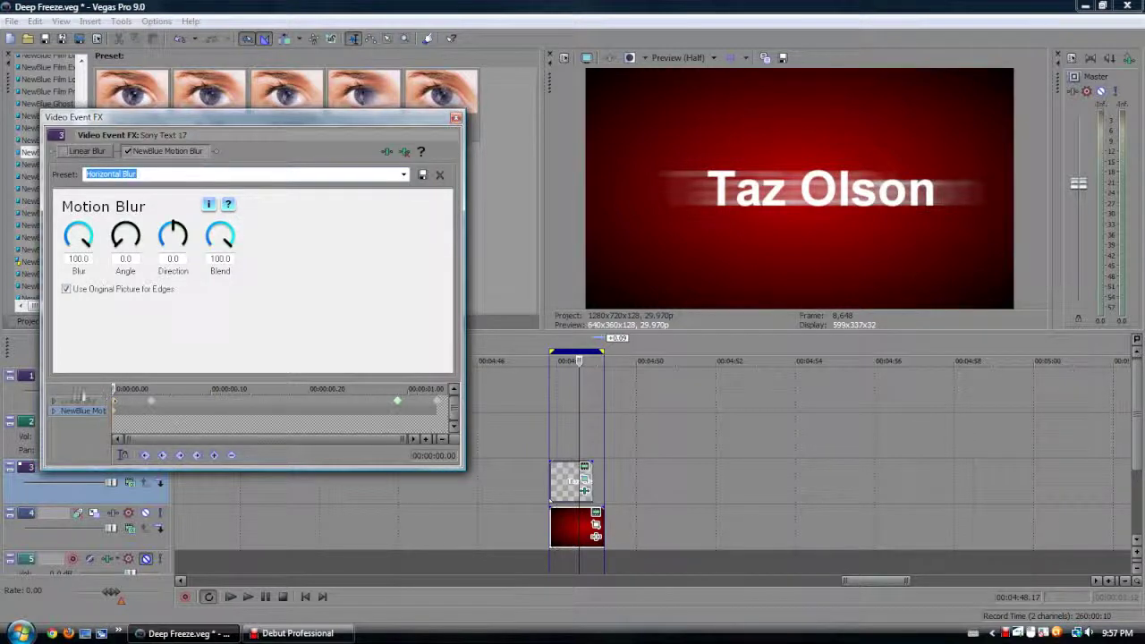
pyautogui.click(150, 400)
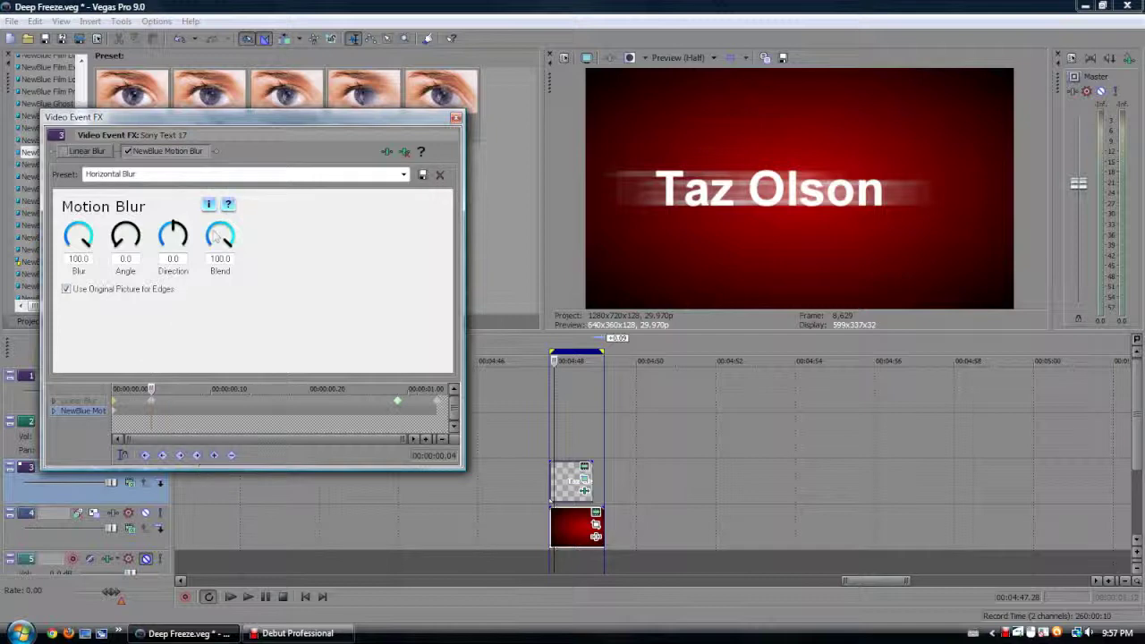
# - Set Blur to 0 just after the start and paste that keyframe at 00:00:00.29
pyautogui.moveTo(79, 235); pyautogui.dragTo(63, 320)
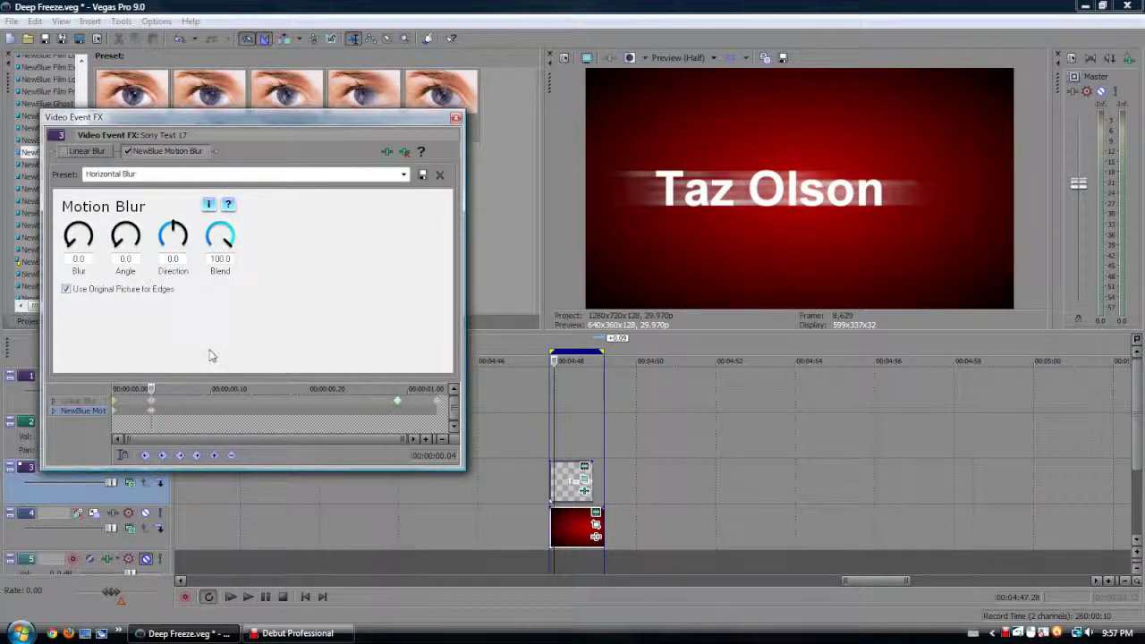
pyautogui.rightClick(115, 420)
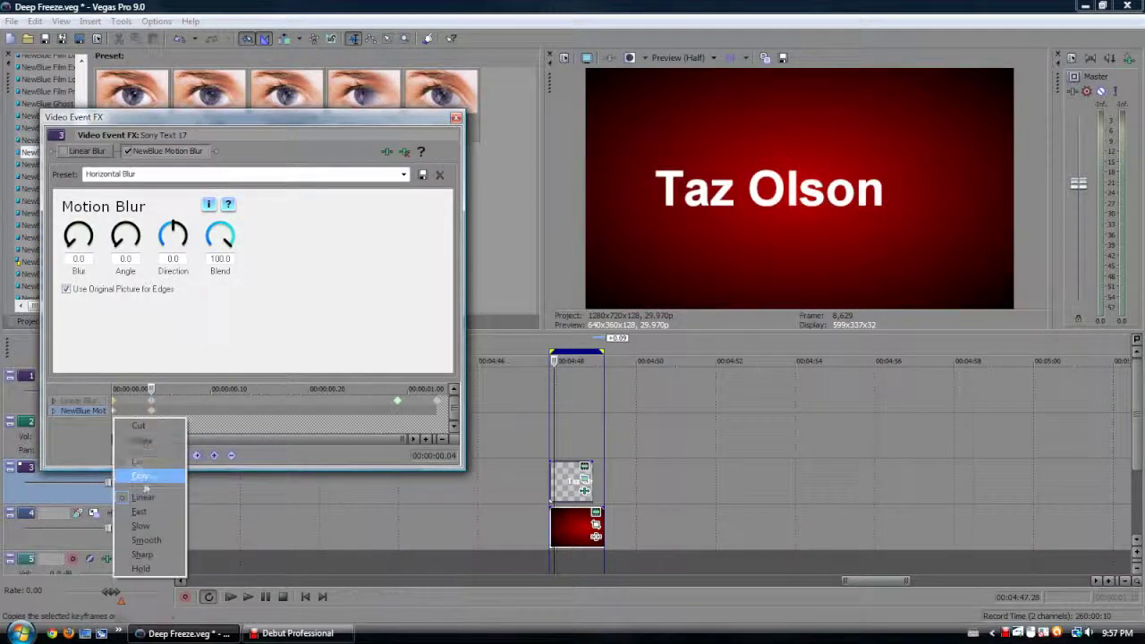
pyautogui.click(143, 530)
pyautogui.click(399, 401)
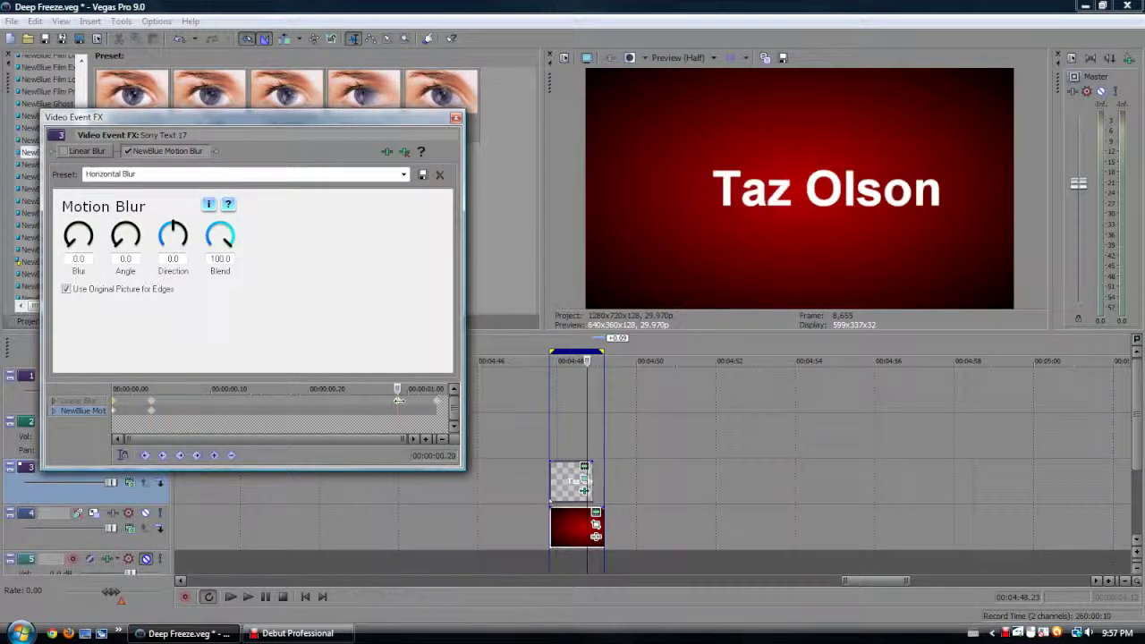
# - Check the Blur keyframes at the start, 00:00:00.29 and end, then close the effect settings
pyautogui.click(437, 400)
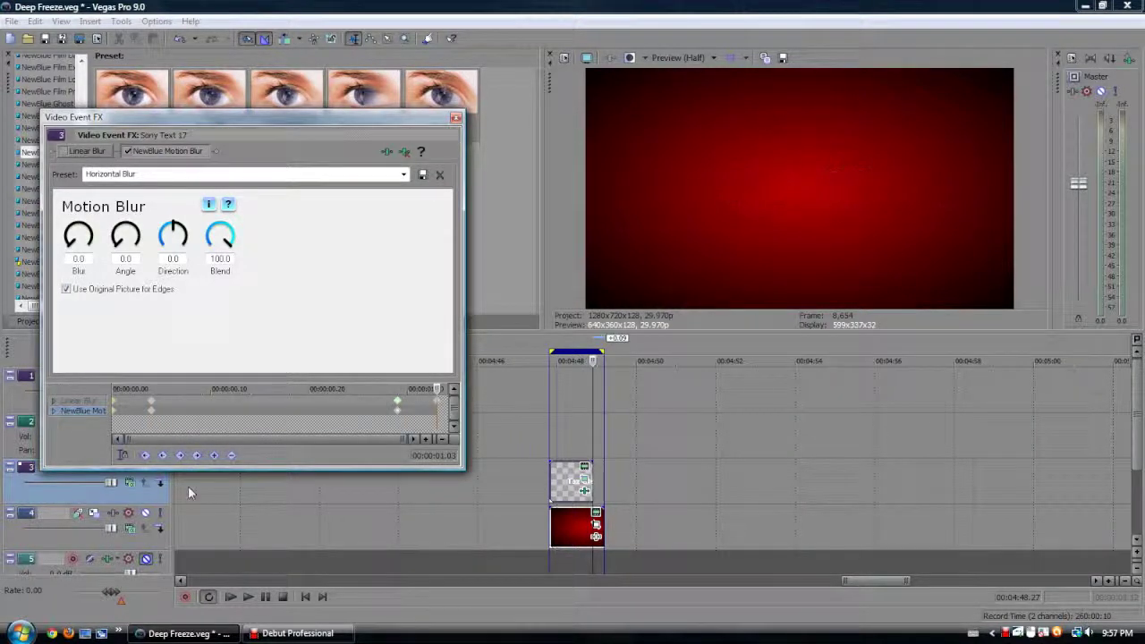
pyautogui.click(152, 412)
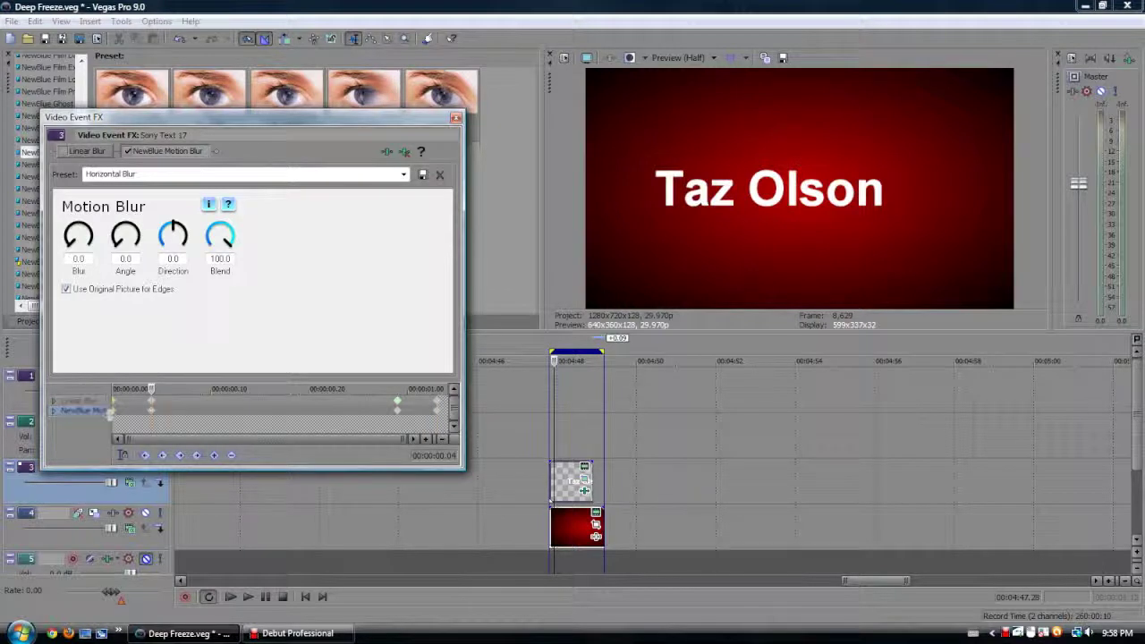
pyautogui.click(114, 416)
pyautogui.click(403, 414)
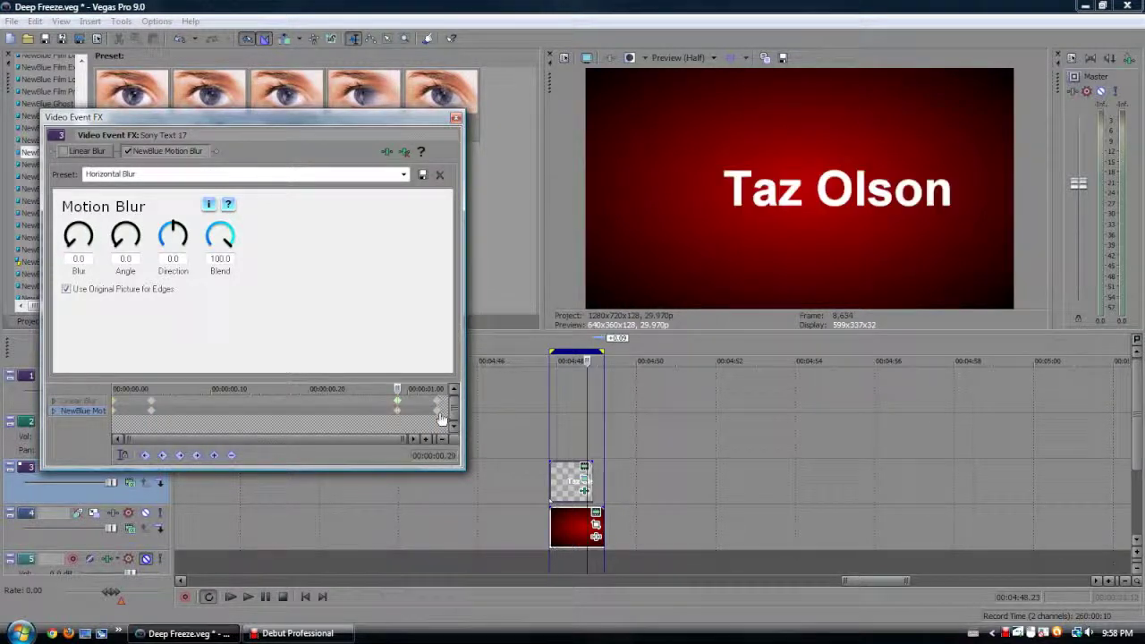
pyautogui.click(440, 419)
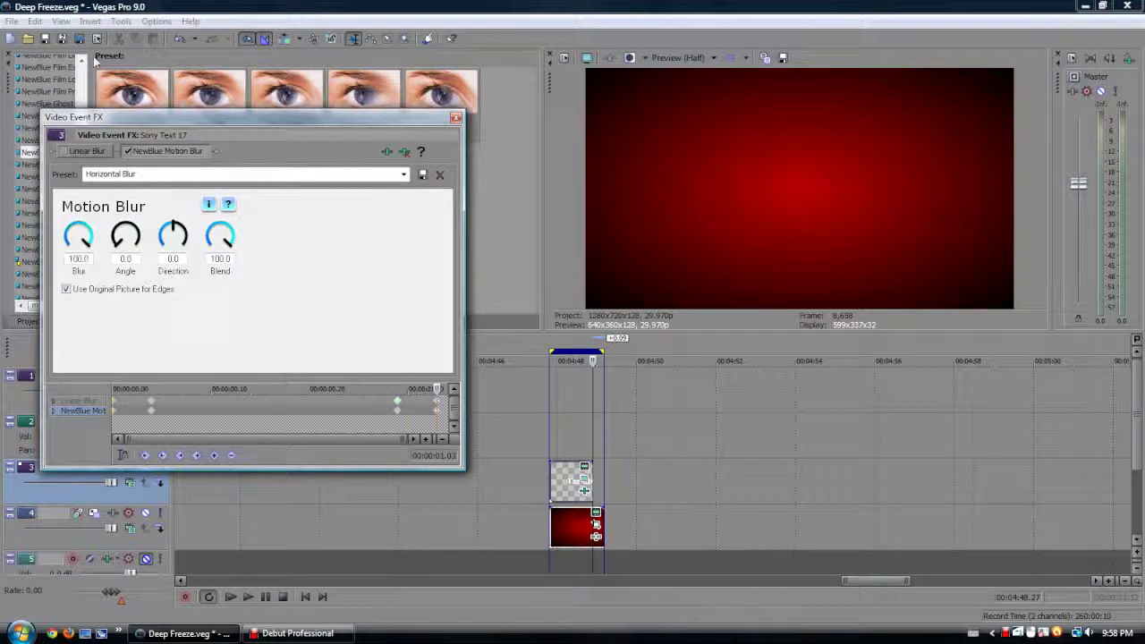
pyautogui.click(400, 416)
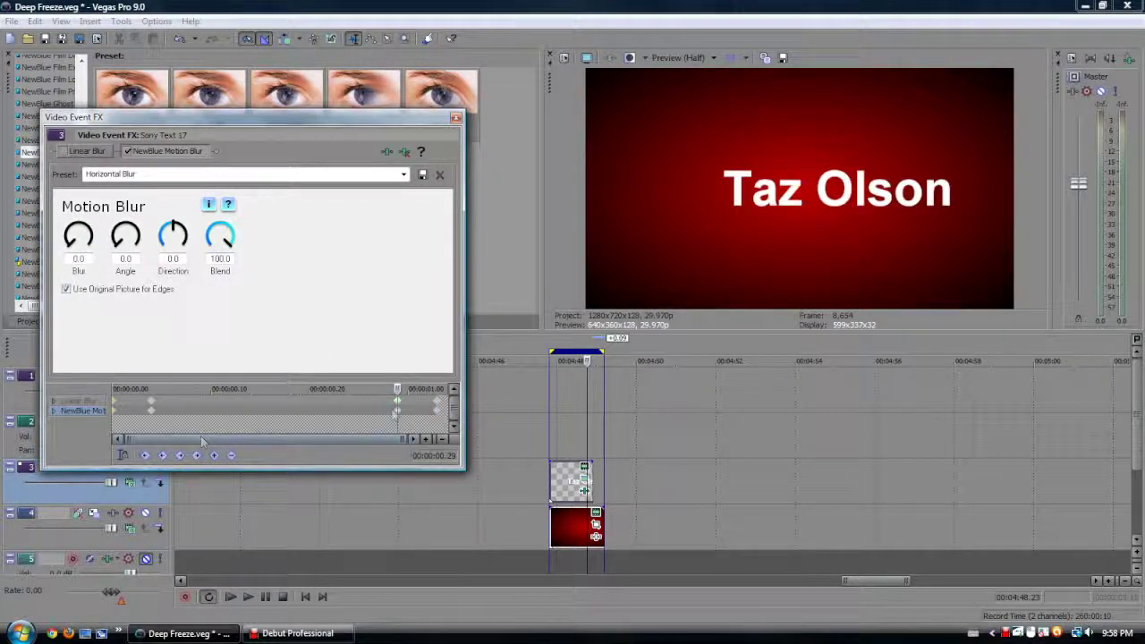
pyautogui.rightClick(394, 417)
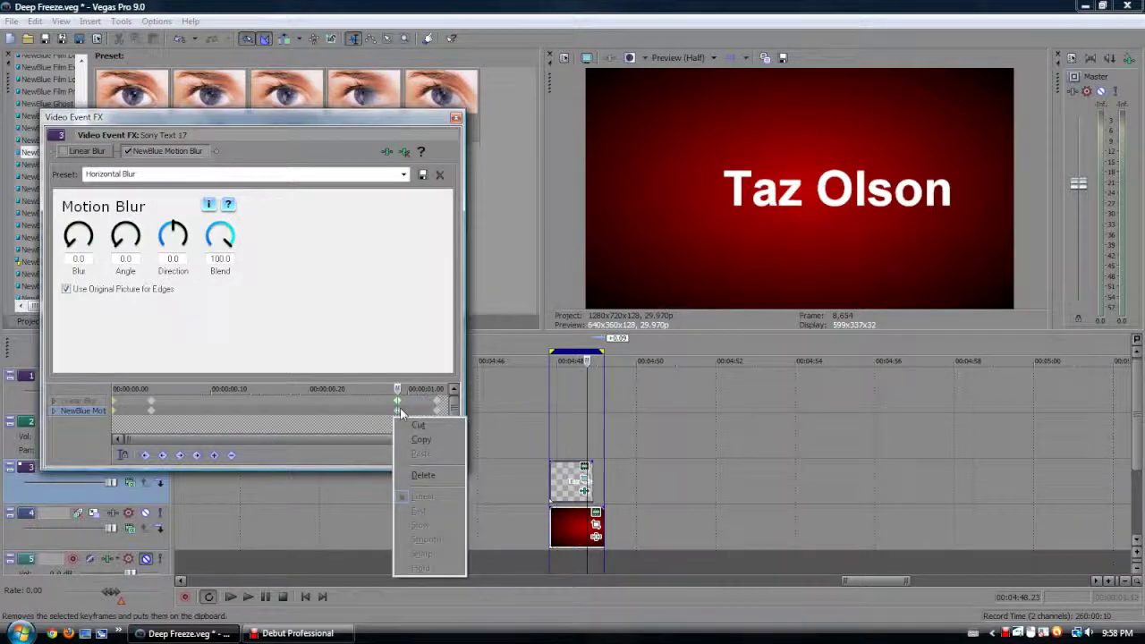
pyautogui.click(420, 510)
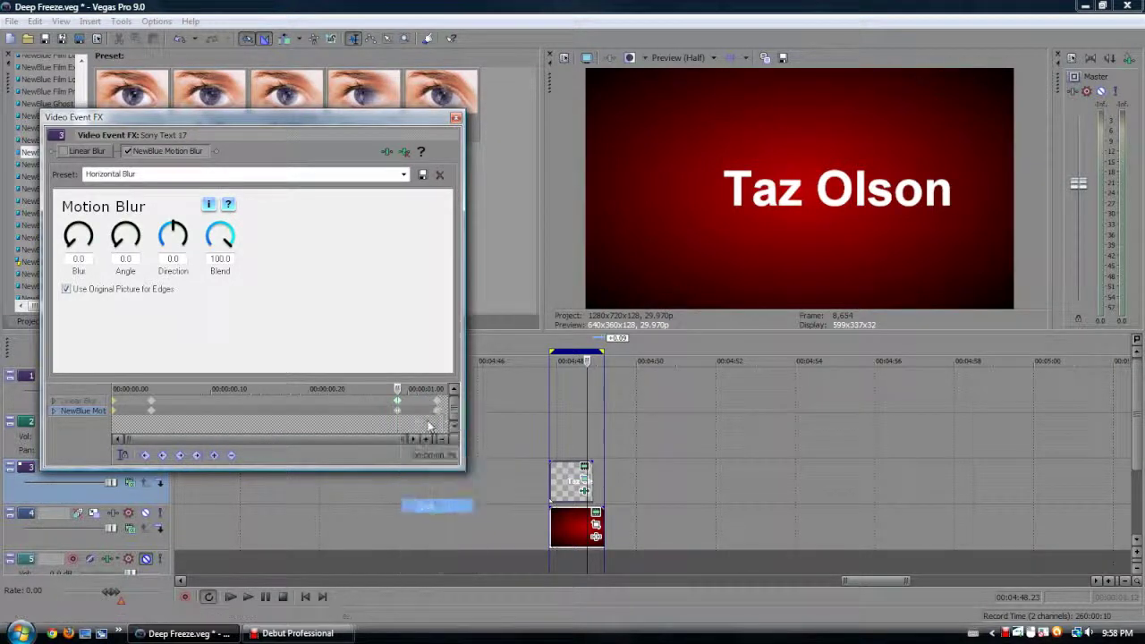
pyautogui.click(455, 117)
pyautogui.click(544, 420)
# - Preview the blur animation, then remove NewBlue Motion Blur from the title event
pyautogui.press('space')
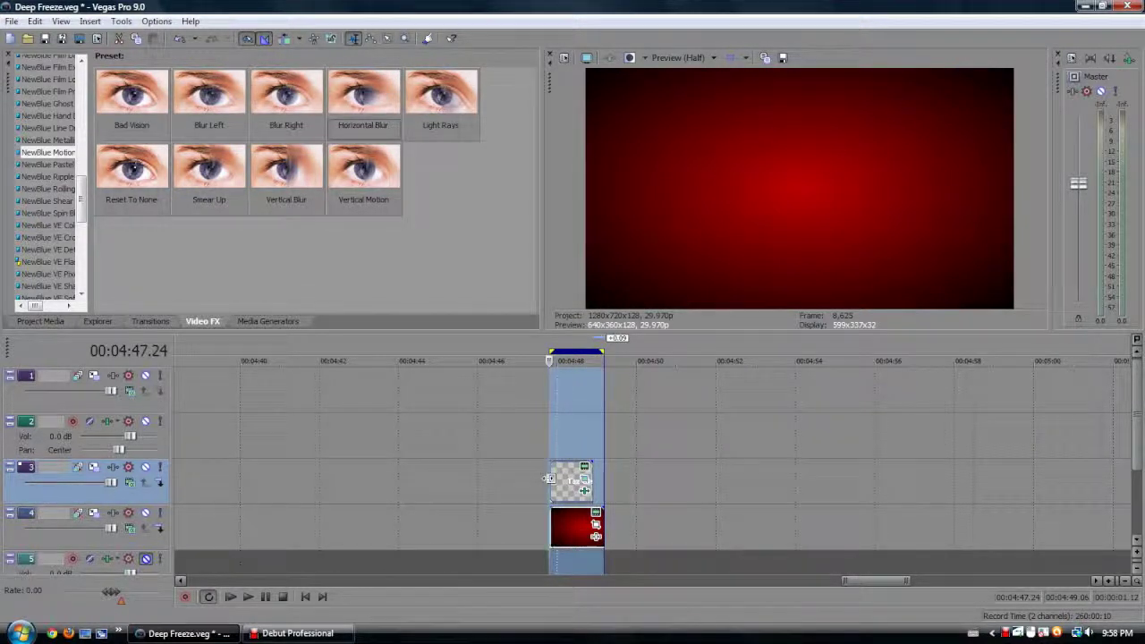
pyautogui.click(248, 596)
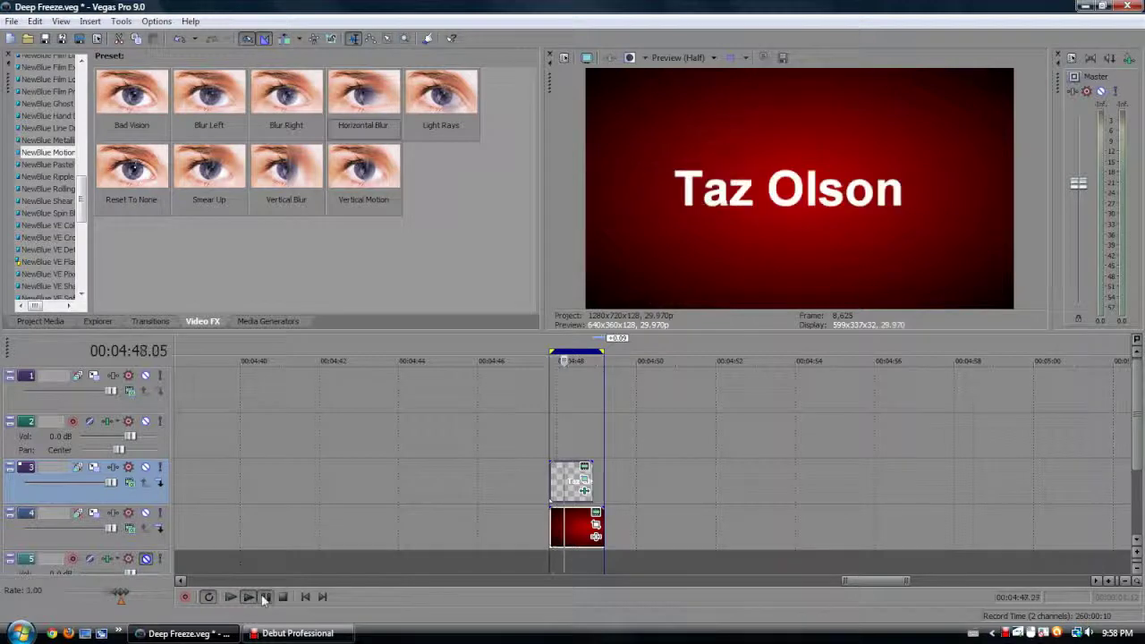
pyautogui.click(265, 597)
pyautogui.click(584, 489)
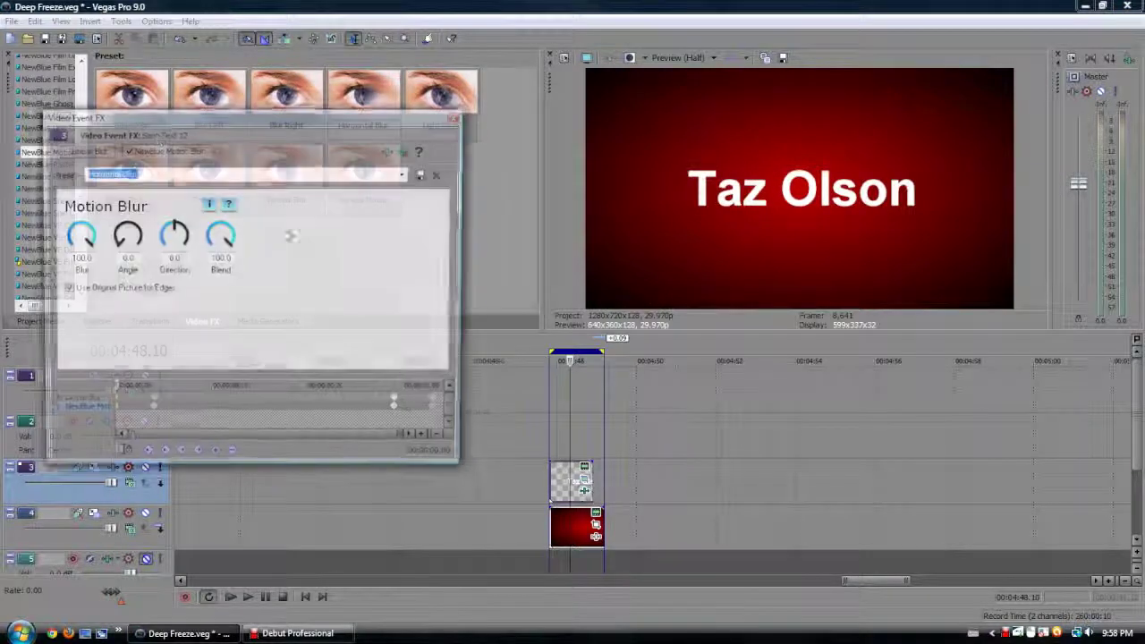
pyautogui.click(128, 151)
pyautogui.click(404, 151)
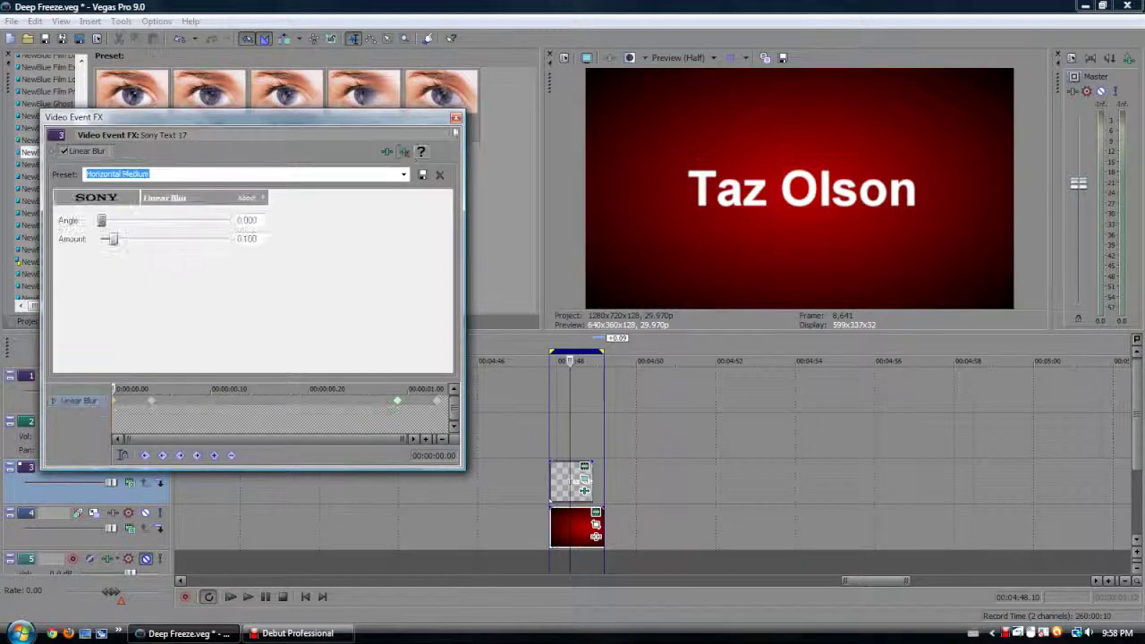
pyautogui.click(455, 120)
# - Switch the preset browser from Media Generators to Video FX
pyautogui.moveTo(34, 306)
pyautogui.mouseDown()
pyautogui.moveTo(43, 309)
pyautogui.moveTo(33, 308)
pyautogui.mouseUp()
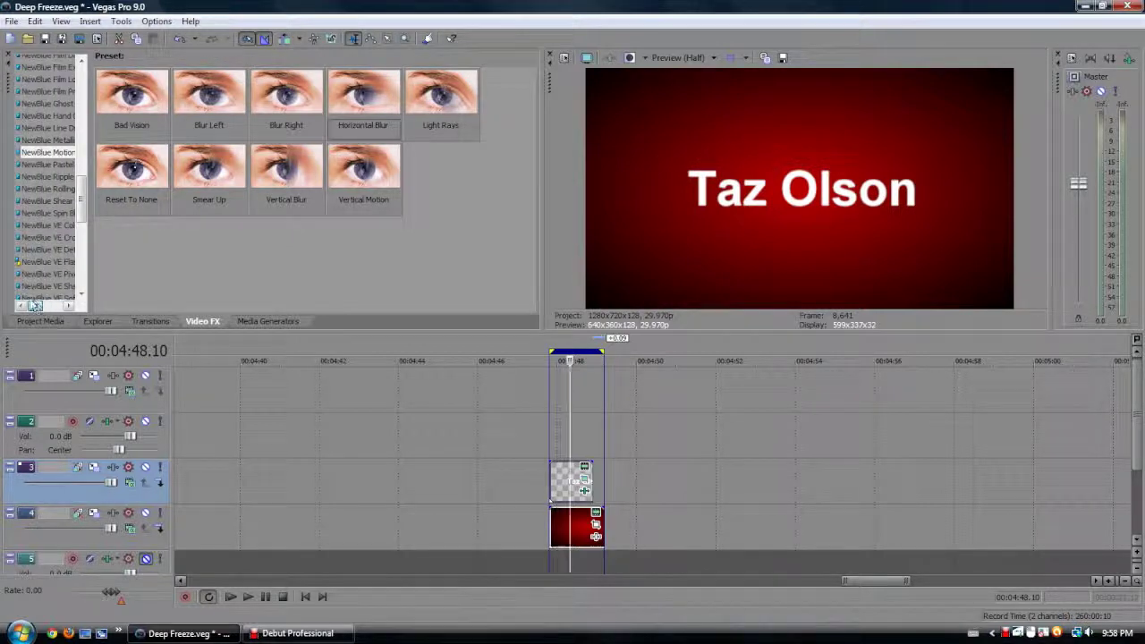
pyautogui.click(269, 321)
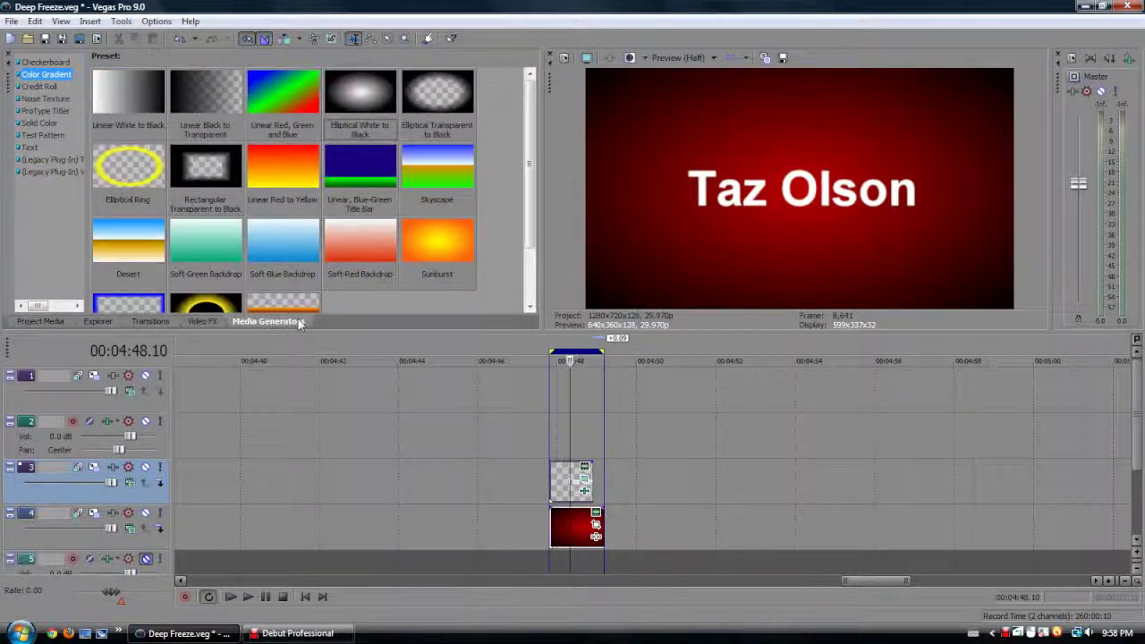
pyautogui.click(196, 322)
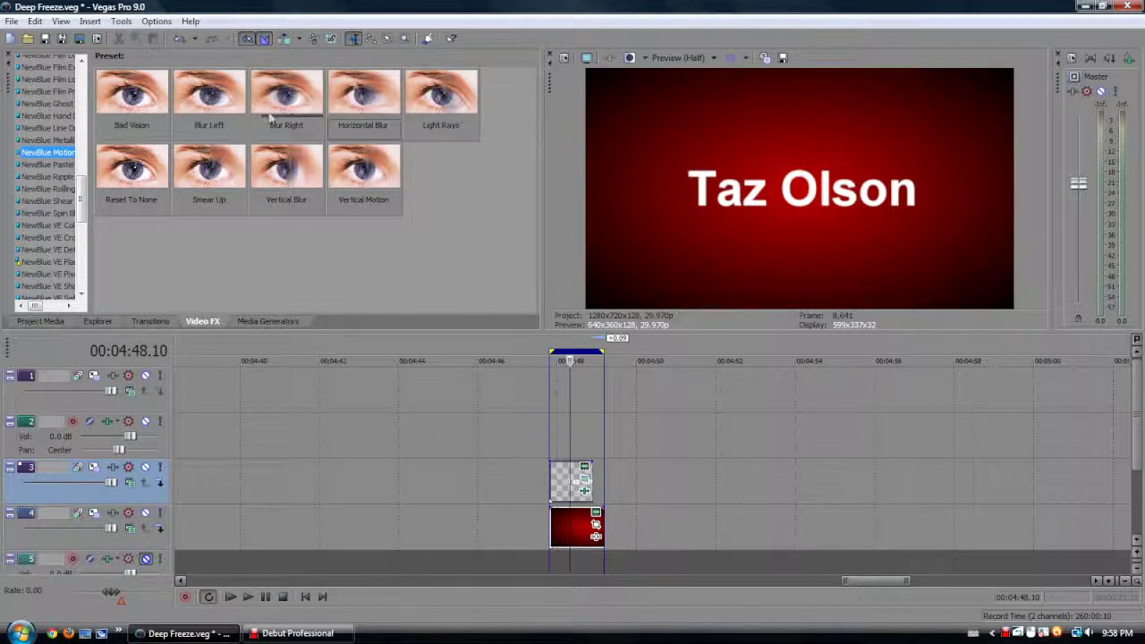
pyautogui.click(363, 98)
pyautogui.moveTo(362, 99); pyautogui.dragTo(574, 490)
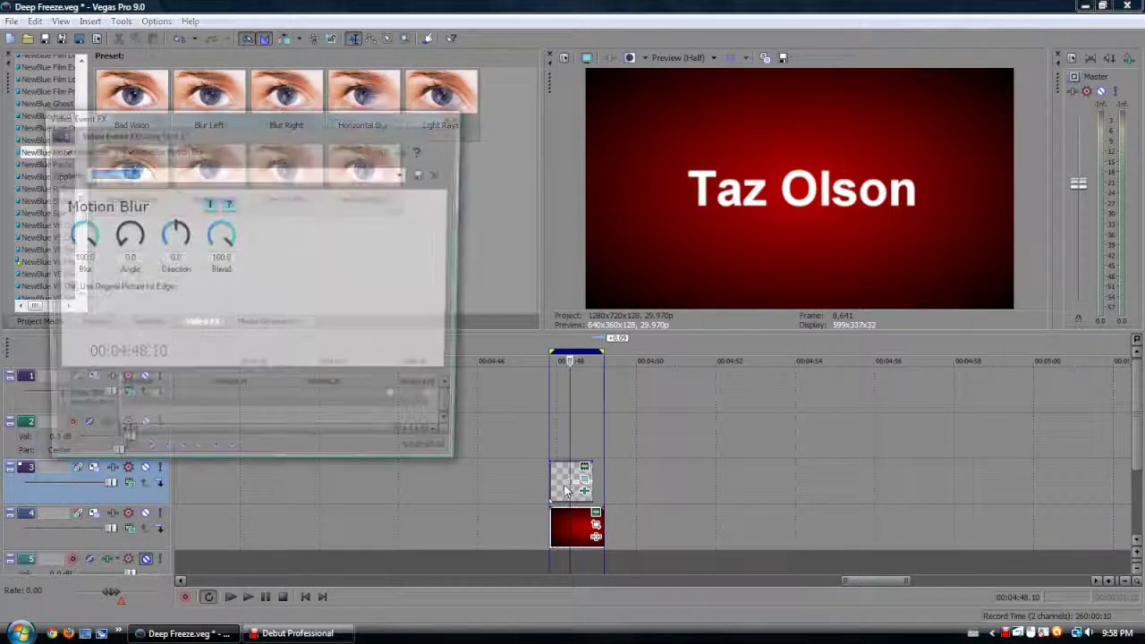
pyautogui.moveTo(174, 234)
pyautogui.mouseDown()
pyautogui.moveTo(130, 322)
pyautogui.moveTo(155, 273)
pyautogui.mouseUp()
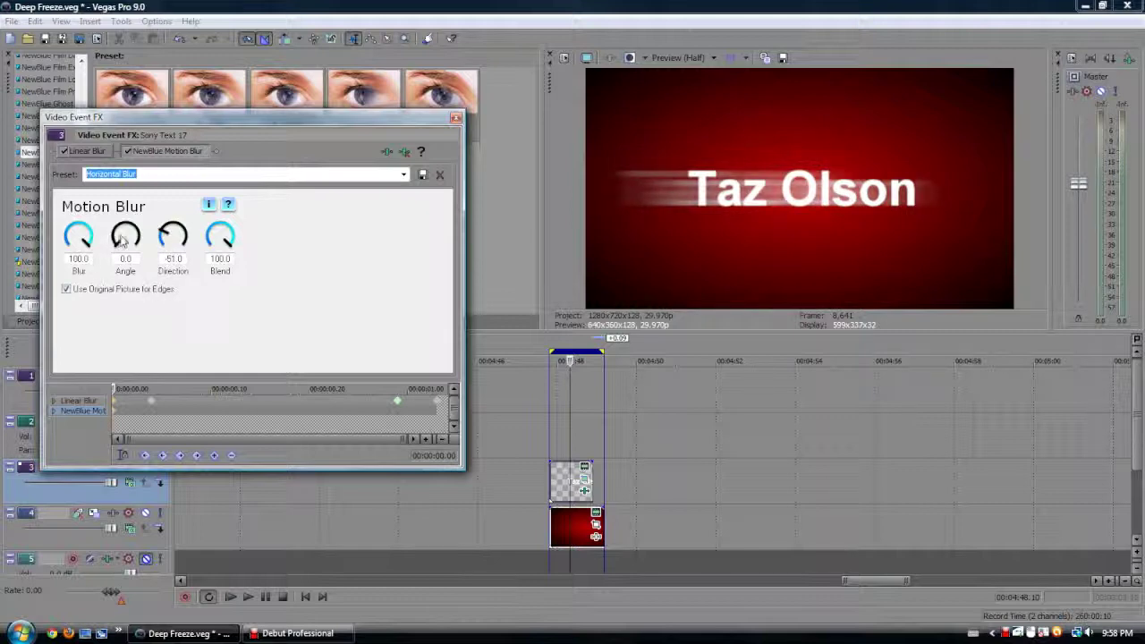
pyautogui.moveTo(123, 222); pyautogui.dragTo(186, 134)
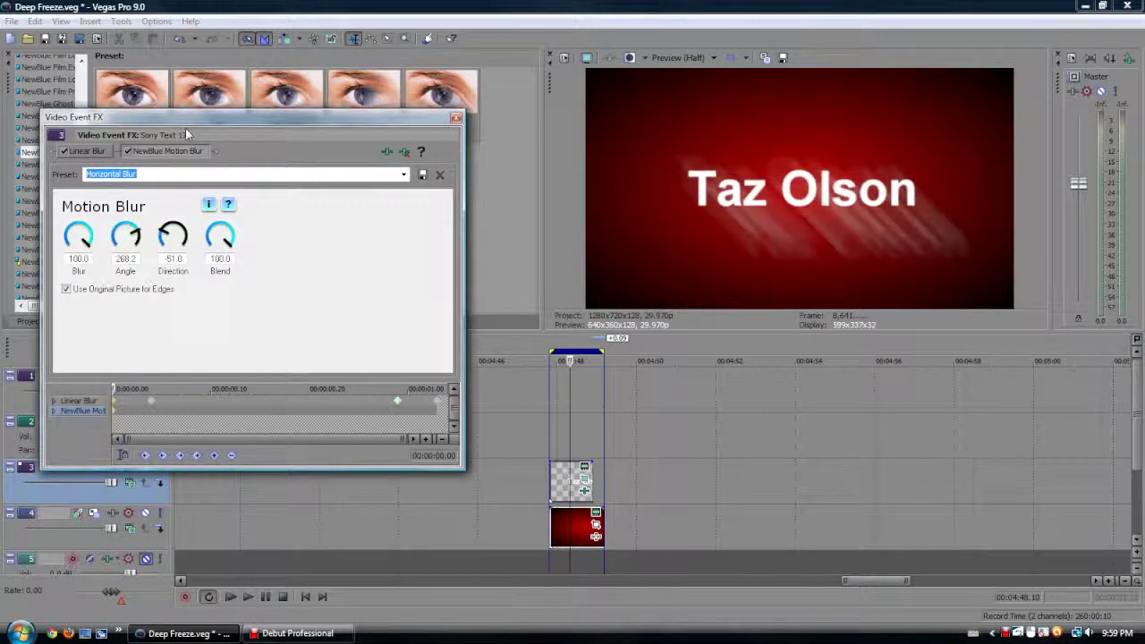
pyautogui.moveTo(186, 134); pyautogui.dragTo(387, 153)
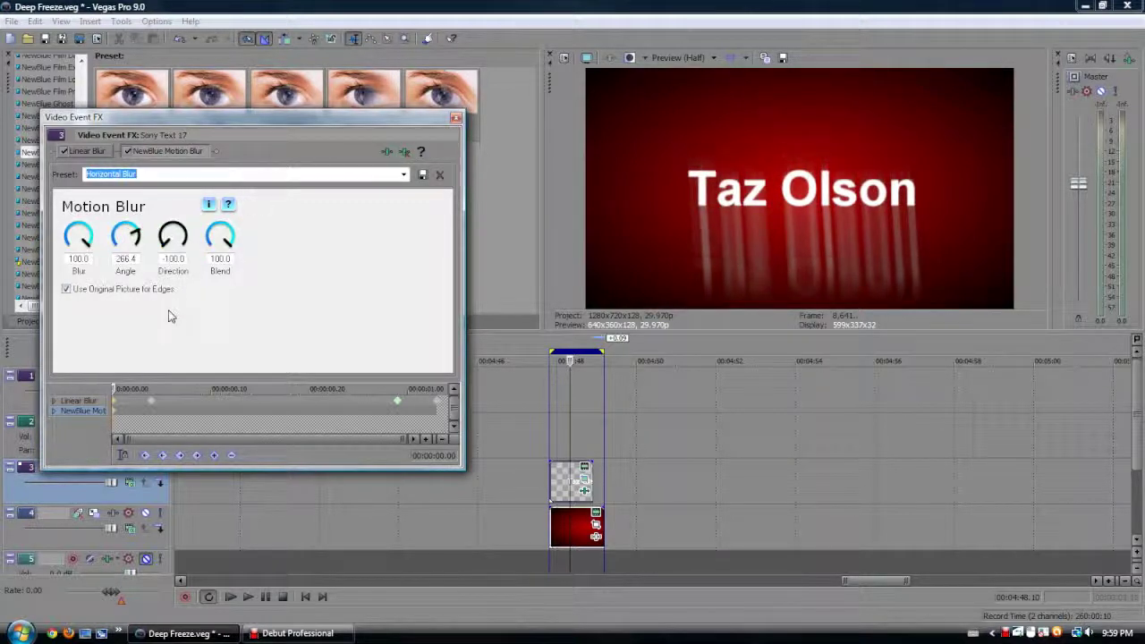
pyautogui.moveTo(172, 234); pyautogui.dragTo(172, 201)
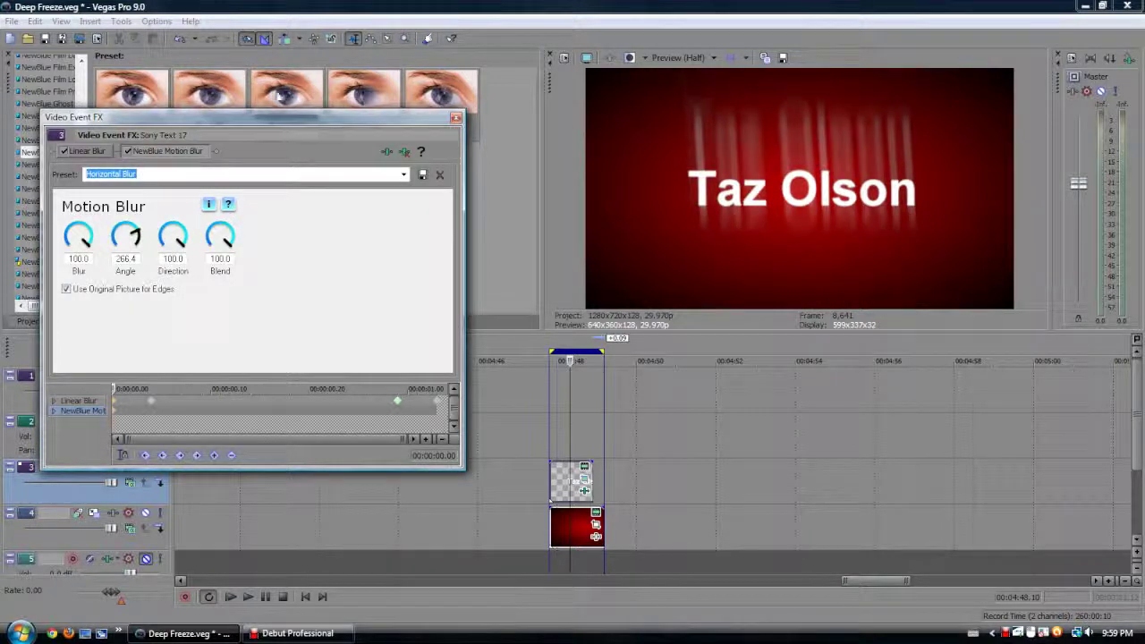
pyautogui.click(404, 152)
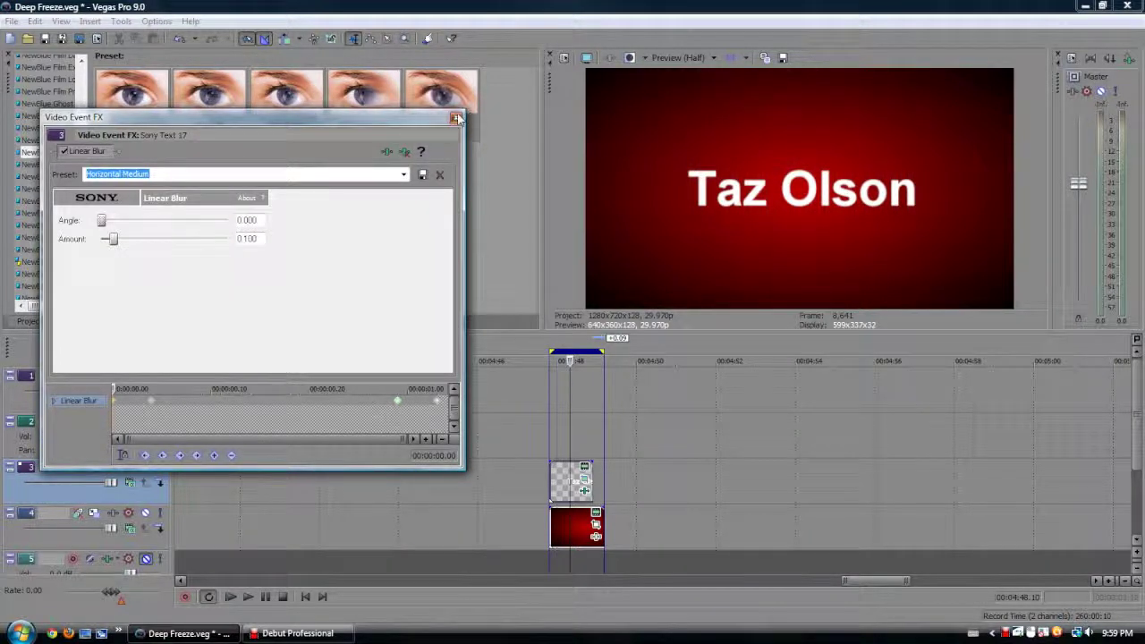
pyautogui.click(456, 118)
pyautogui.click(546, 463)
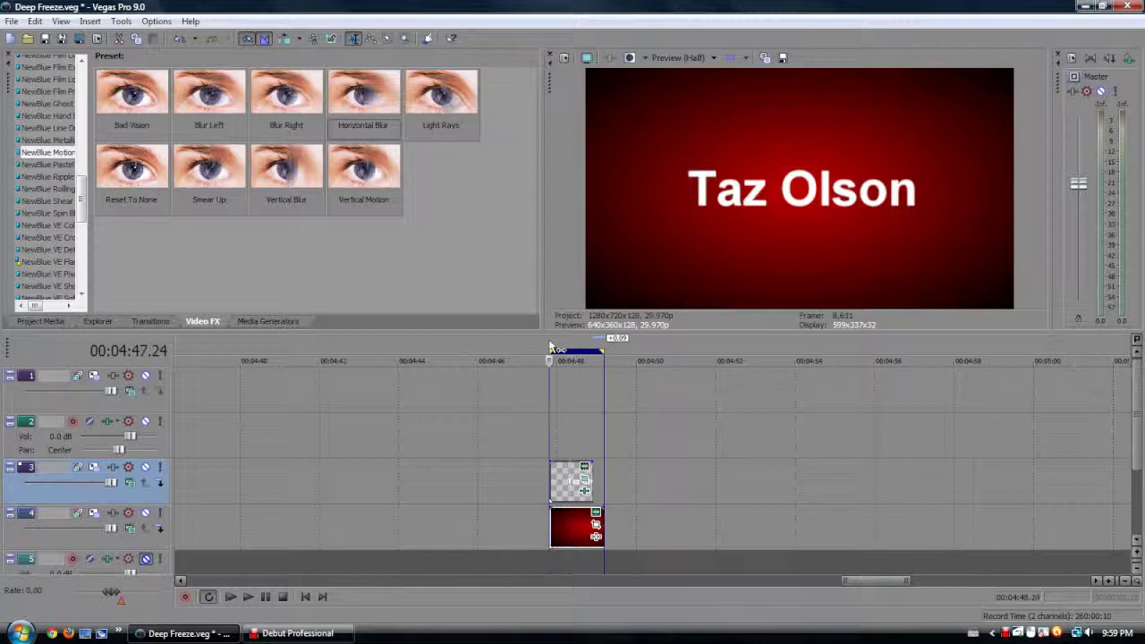
# - Delete empty audio track 2 and insert a new empty video track
pyautogui.scroll(-3, 704, 535)
pyautogui.scroll(-3, 705, 535)
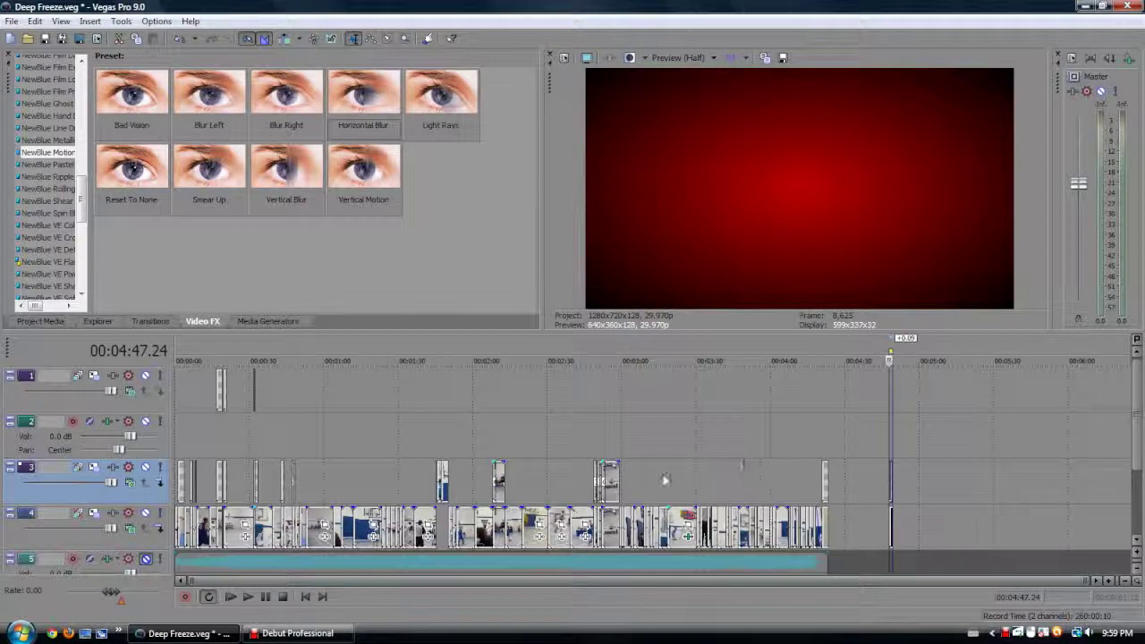
pyautogui.scroll(-1, 315, 436)
pyautogui.scroll(1, 315, 435)
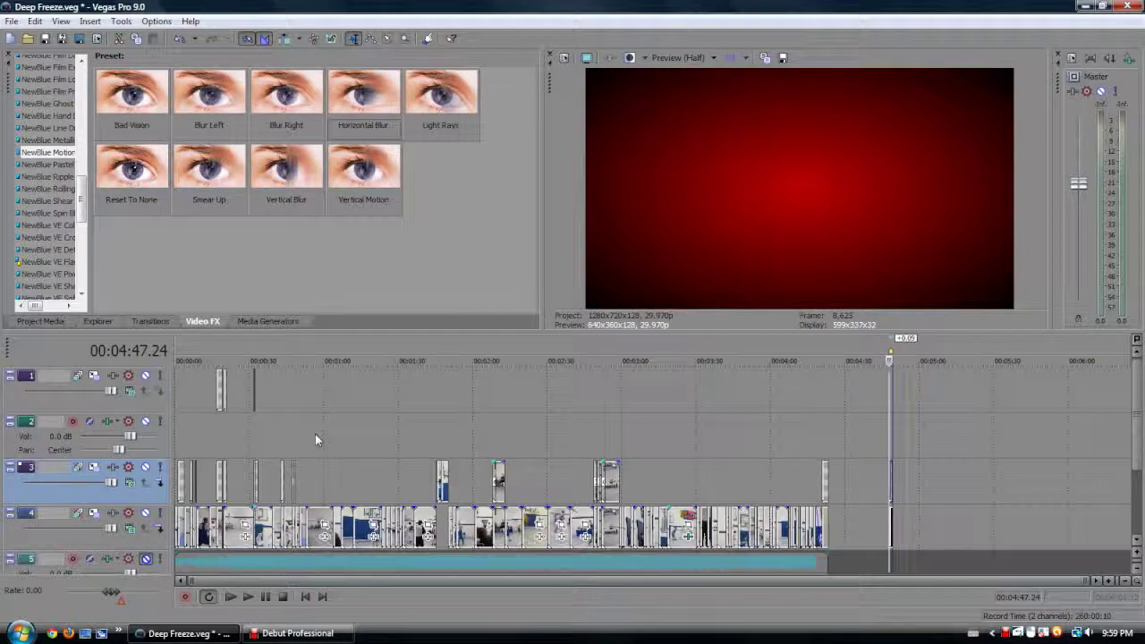
pyautogui.rightClick(317, 447)
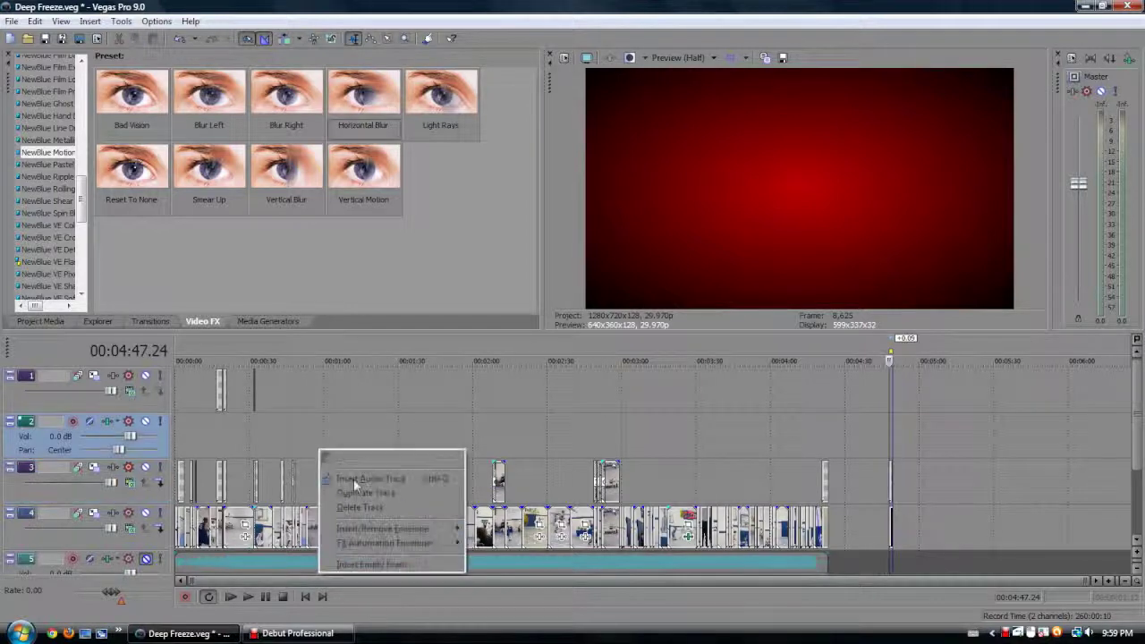
pyautogui.click(390, 529)
pyautogui.scroll(3, 799, 468)
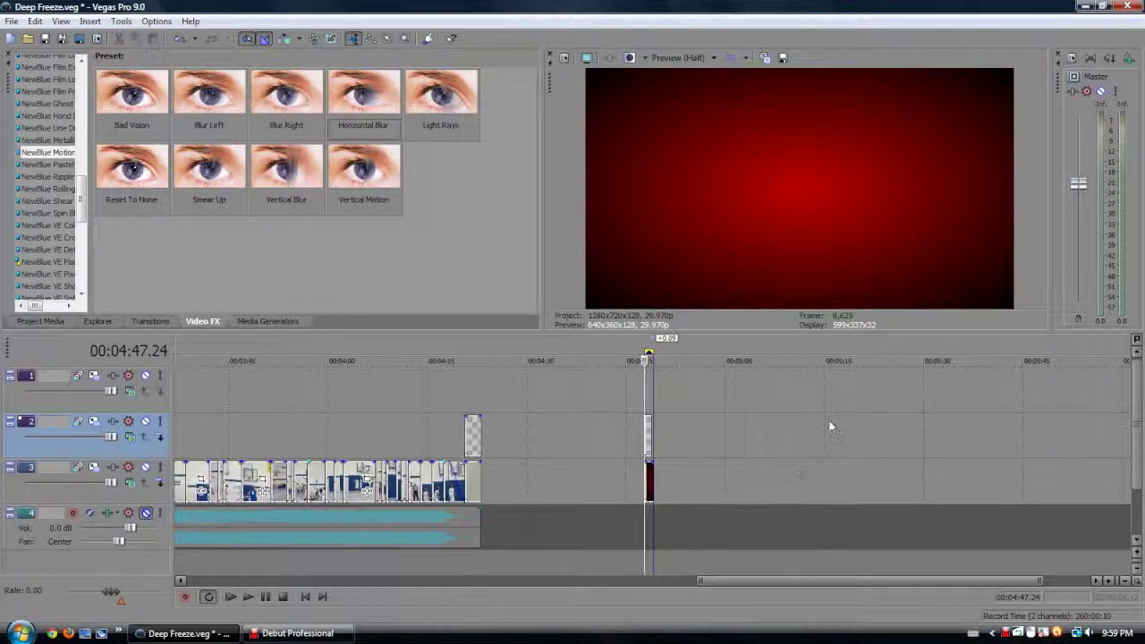
pyautogui.rightClick(831, 425)
pyautogui.click(879, 451)
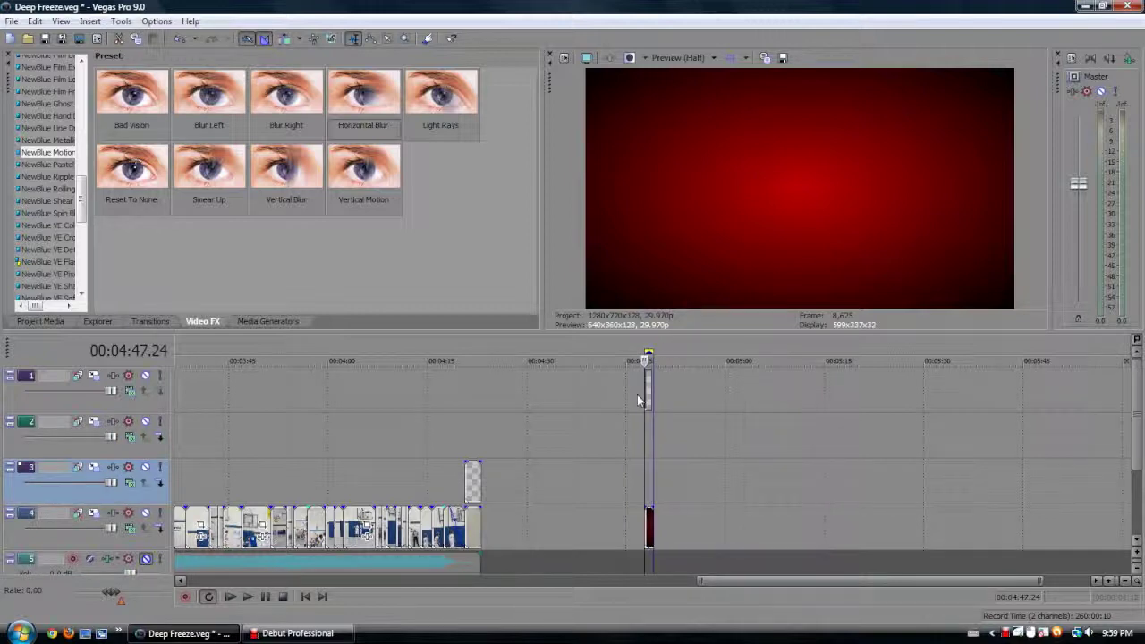
# - Set track 1's compositing mode to 3D Source Alpha and preview the title animation
pyautogui.click(130, 390)
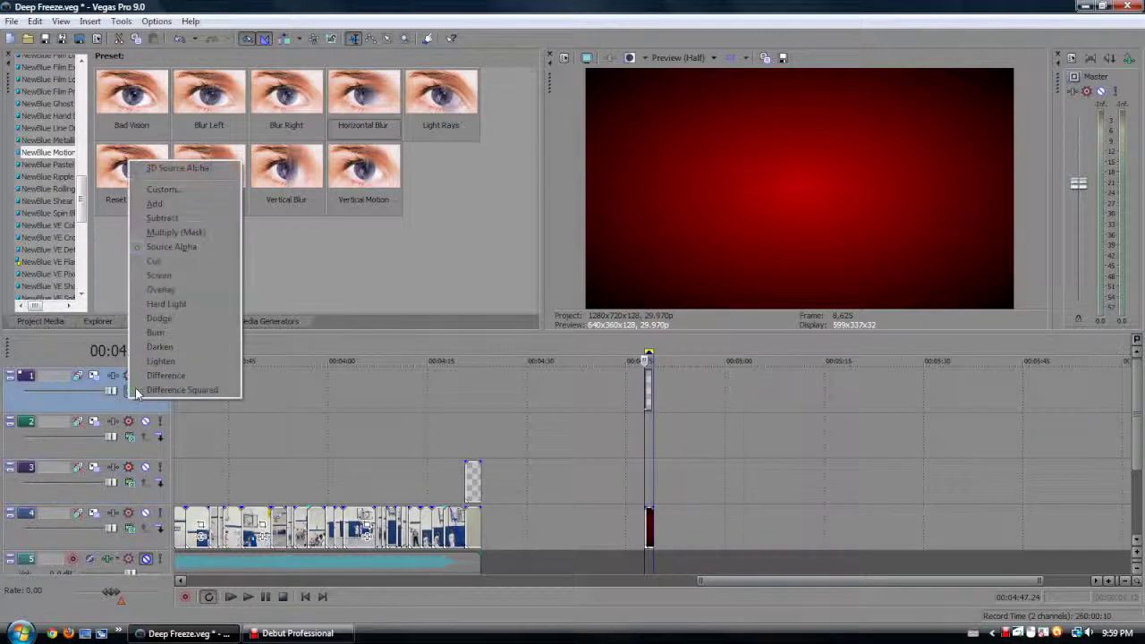
pyautogui.click(211, 172)
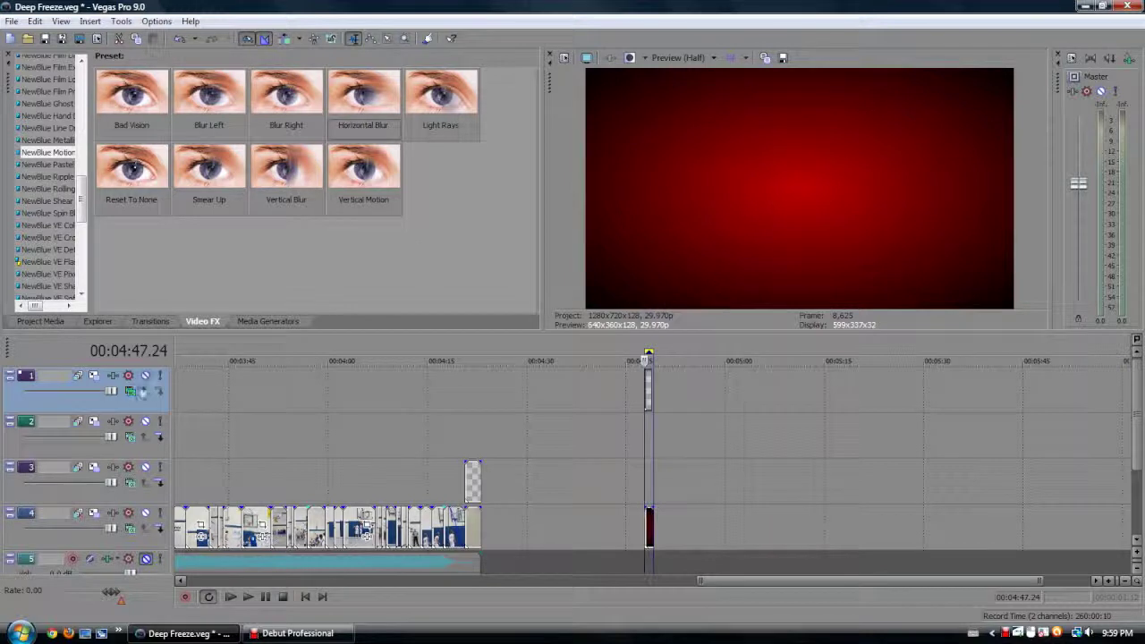
pyautogui.click(132, 393)
pyautogui.press('Escape')
pyautogui.press('Up')
pyautogui.press('Up')
pyautogui.press('Up')
pyautogui.press('Up')
pyautogui.press('Up')
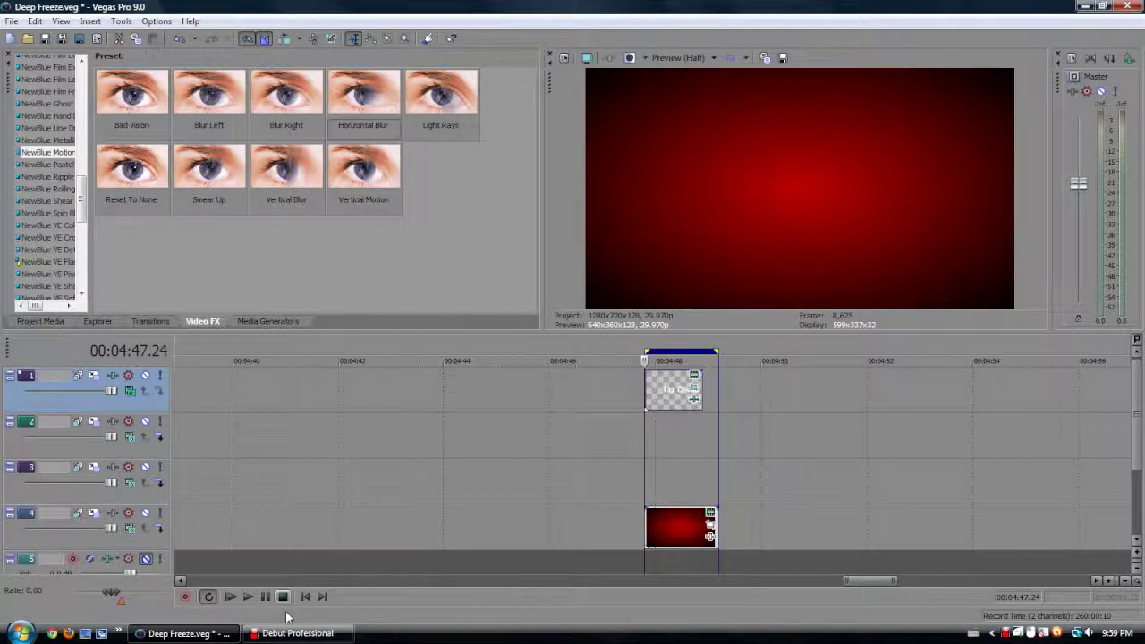
pyautogui.click(248, 597)
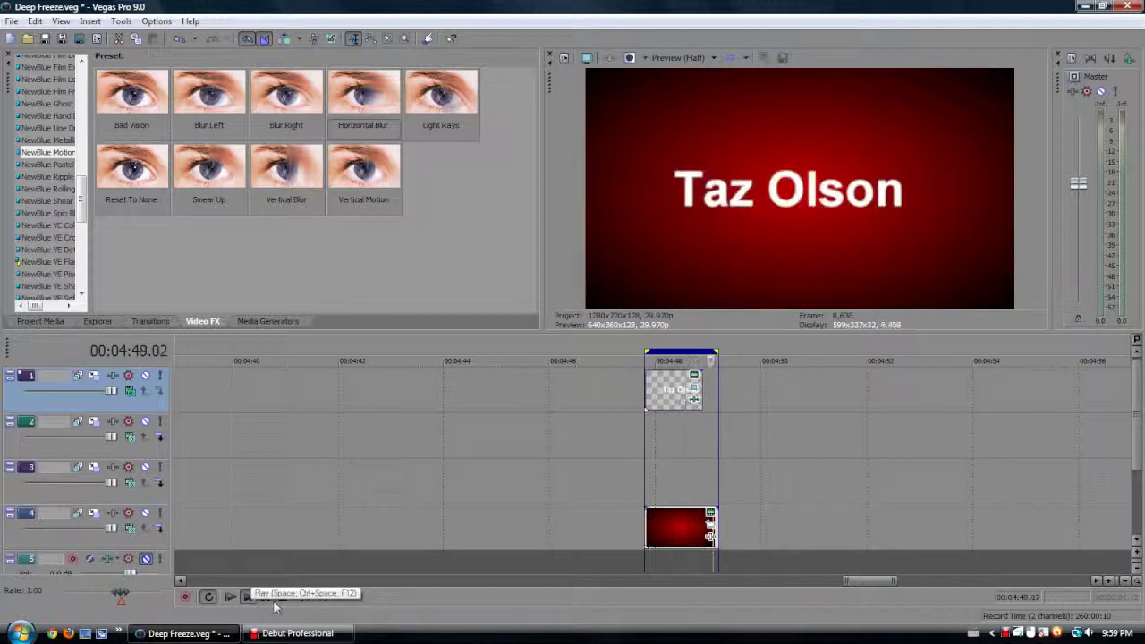
pyautogui.click(266, 596)
pyautogui.click(130, 437)
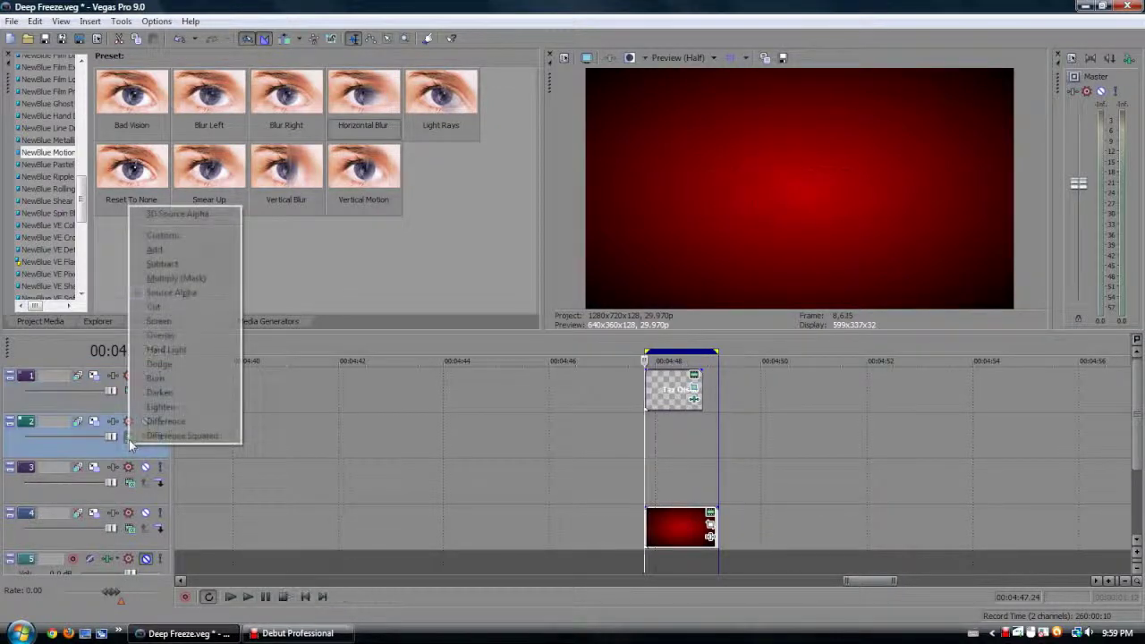
pyautogui.moveTo(648, 351); pyautogui.dragTo(648, 348)
pyautogui.press('space')
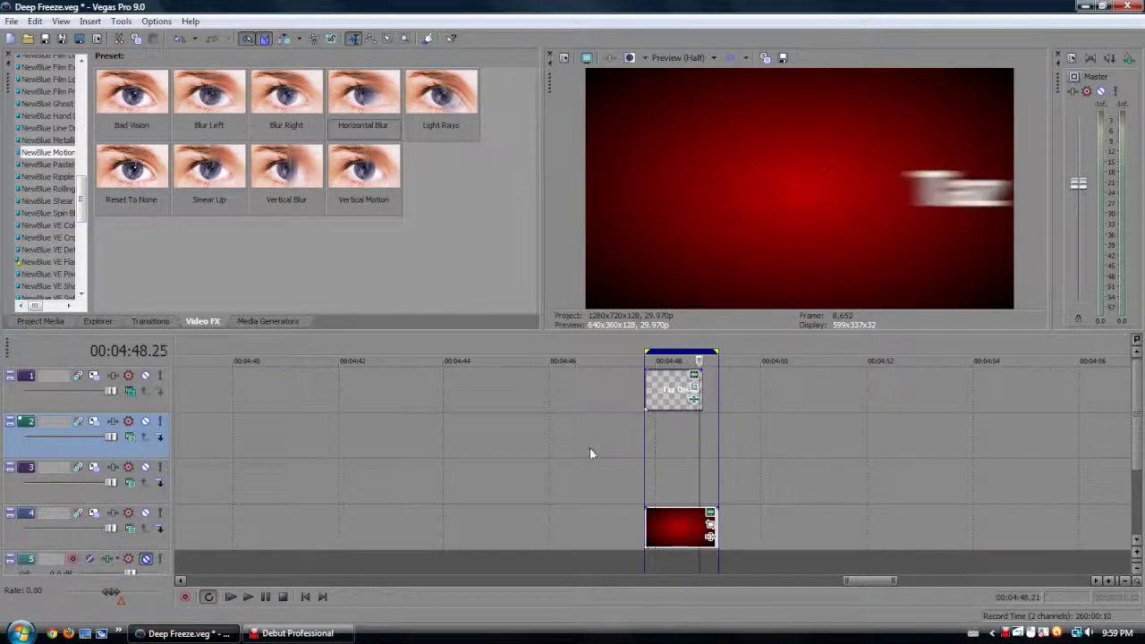
pyautogui.press('space')
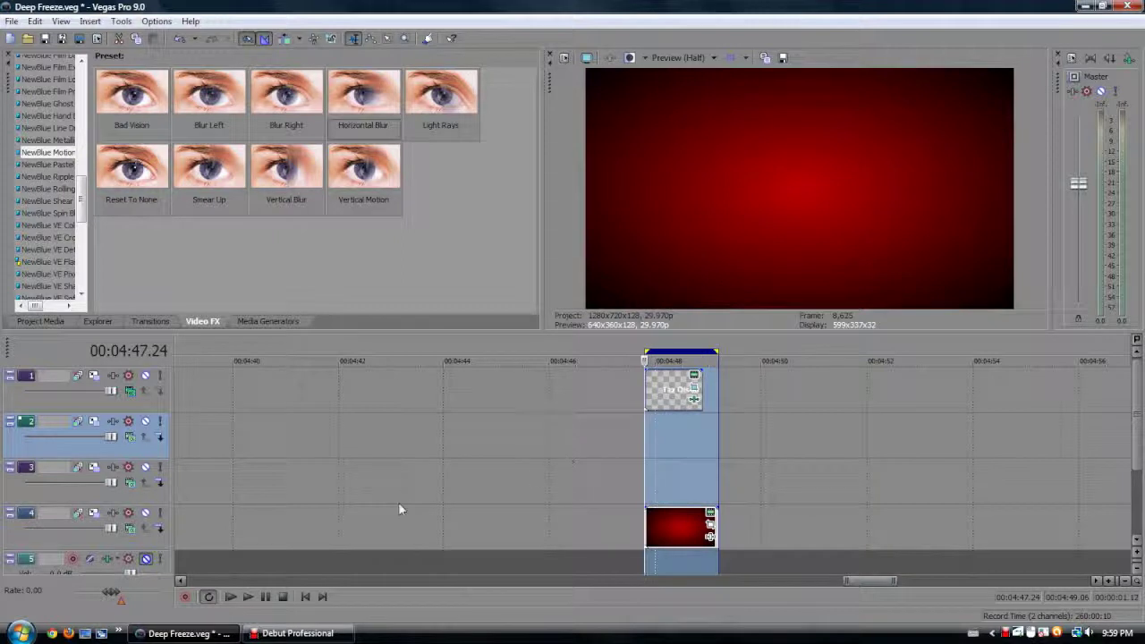
# - Recheck track 1's compositing mode and briefly open its 3D Track Motion settings
pyautogui.click(127, 393)
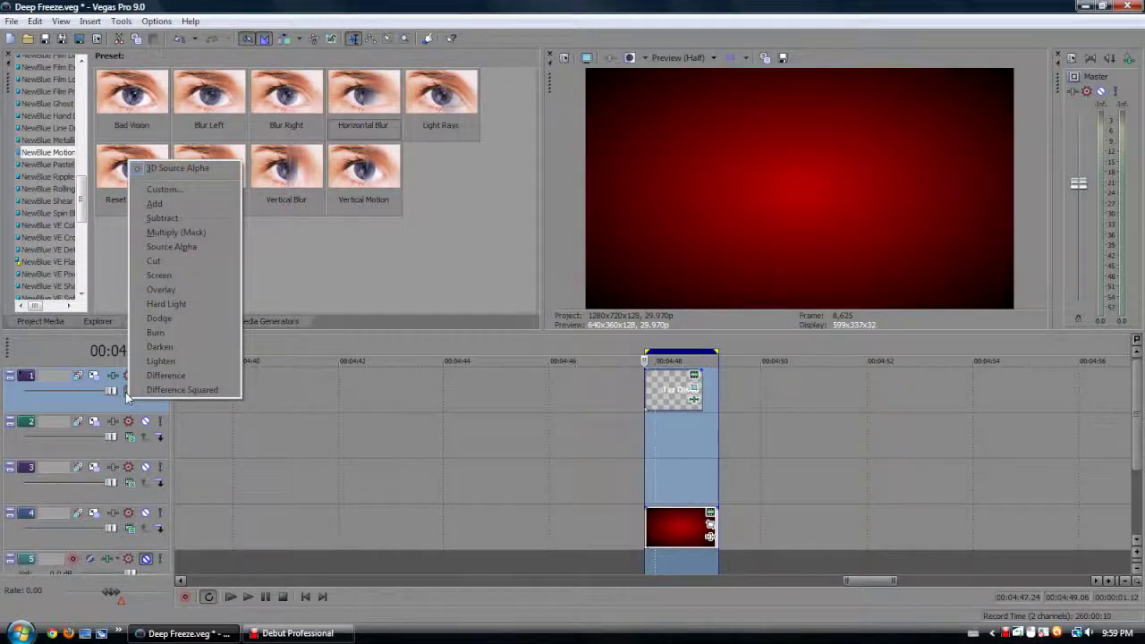
pyautogui.click(123, 409)
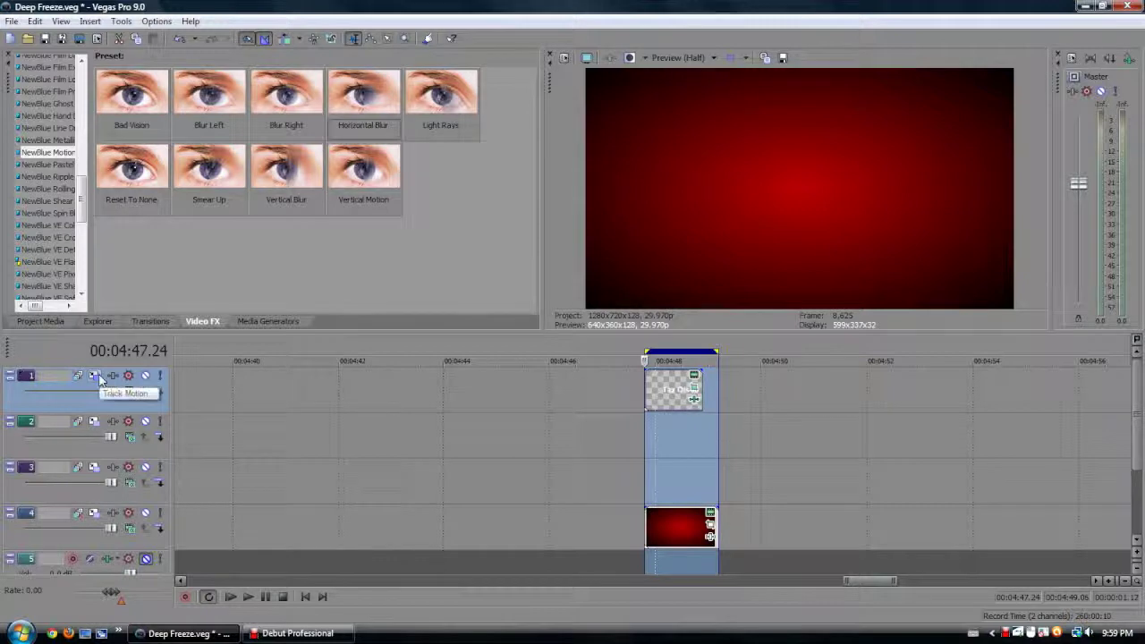
pyautogui.click(95, 375)
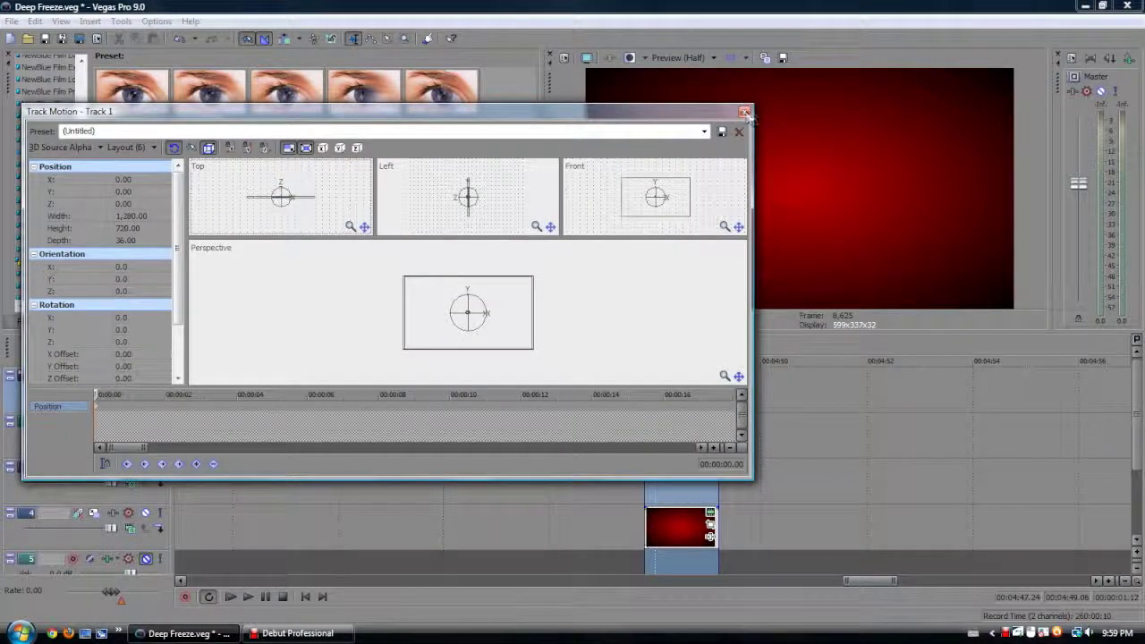
pyautogui.click(745, 112)
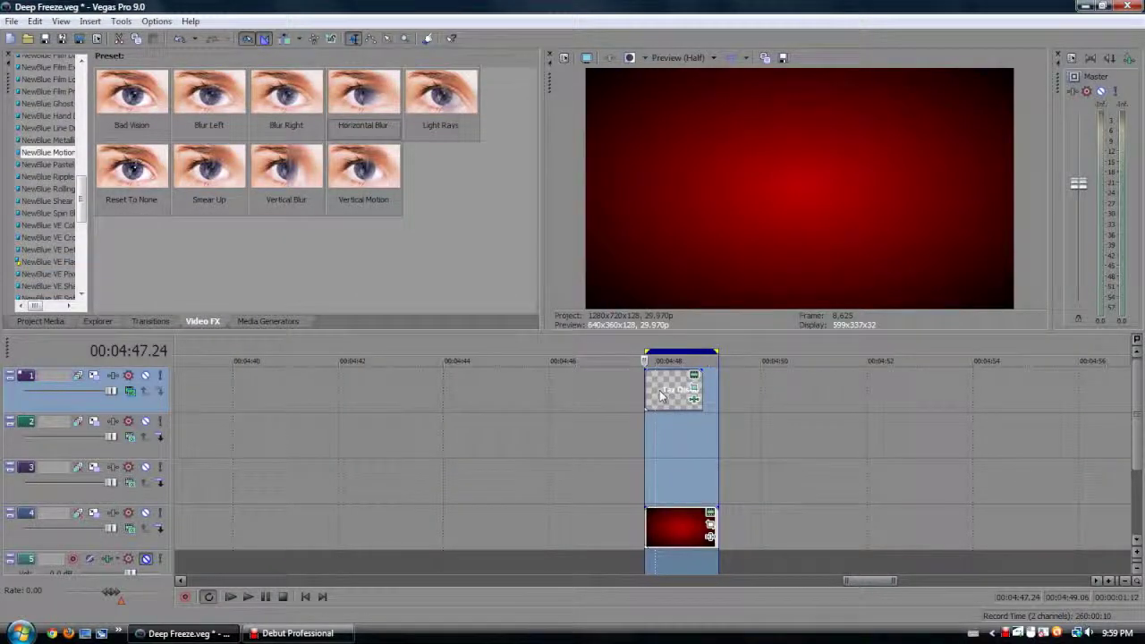
pyautogui.scroll(-10, 650, 451)
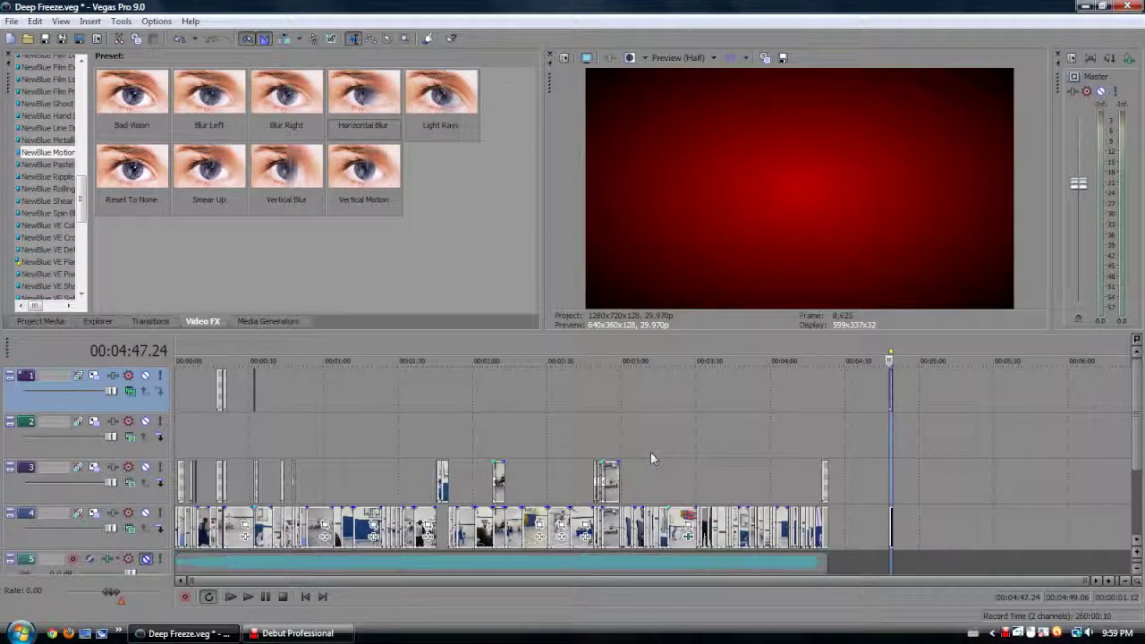
# - Zoom the timeline out to show the whole project
pyautogui.click(821, 530)
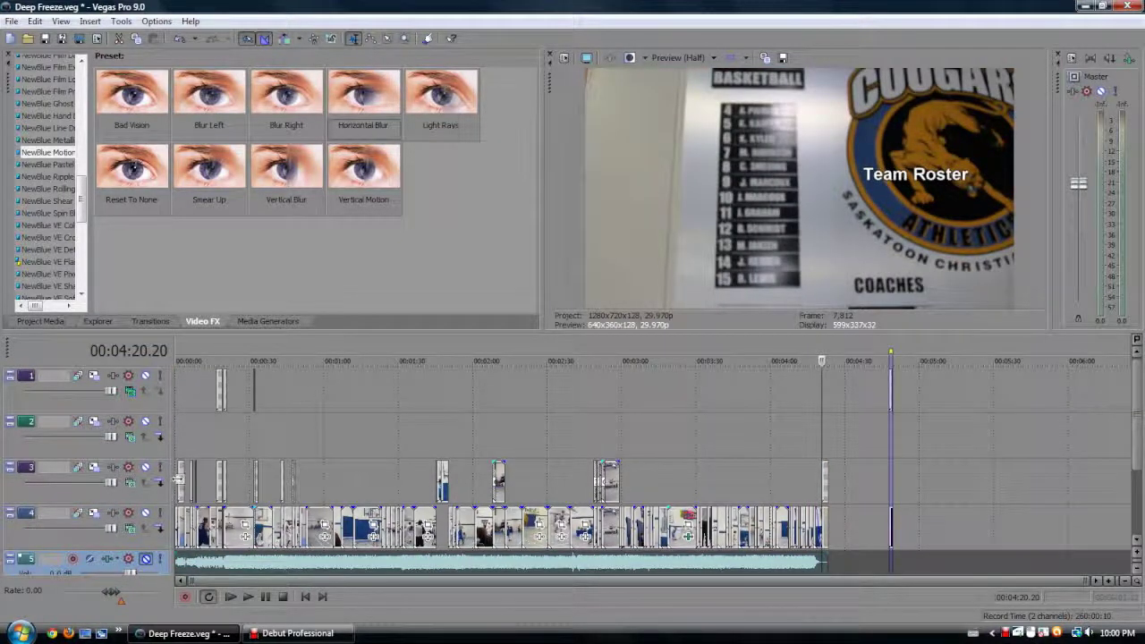
pyautogui.scroll(4, 669, 483)
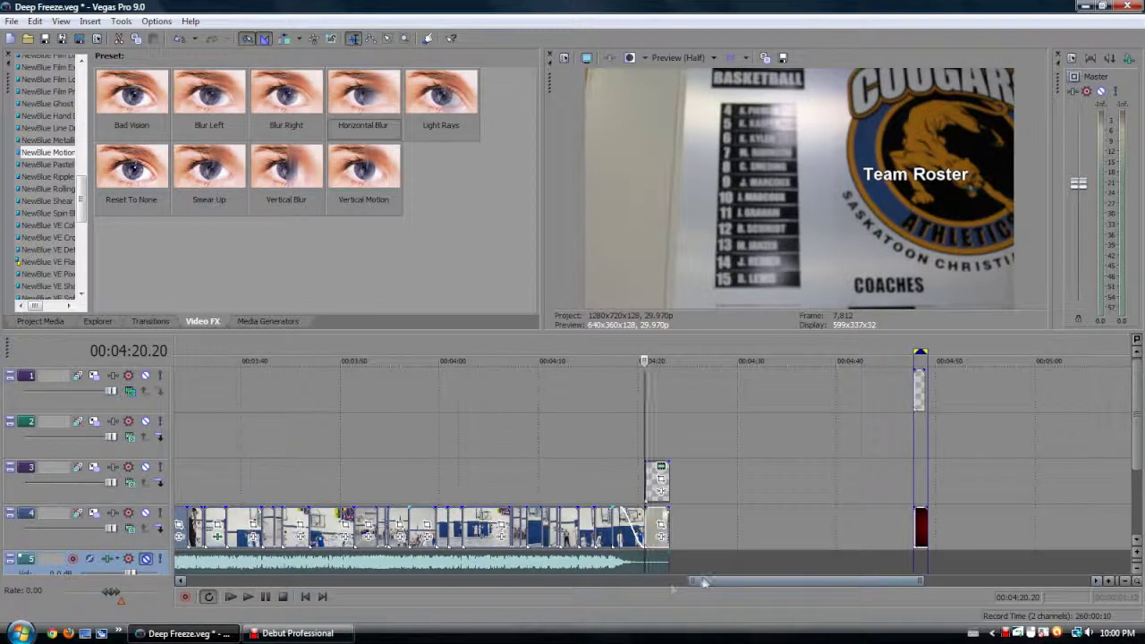
pyautogui.moveTo(705, 580); pyautogui.dragTo(192, 579)
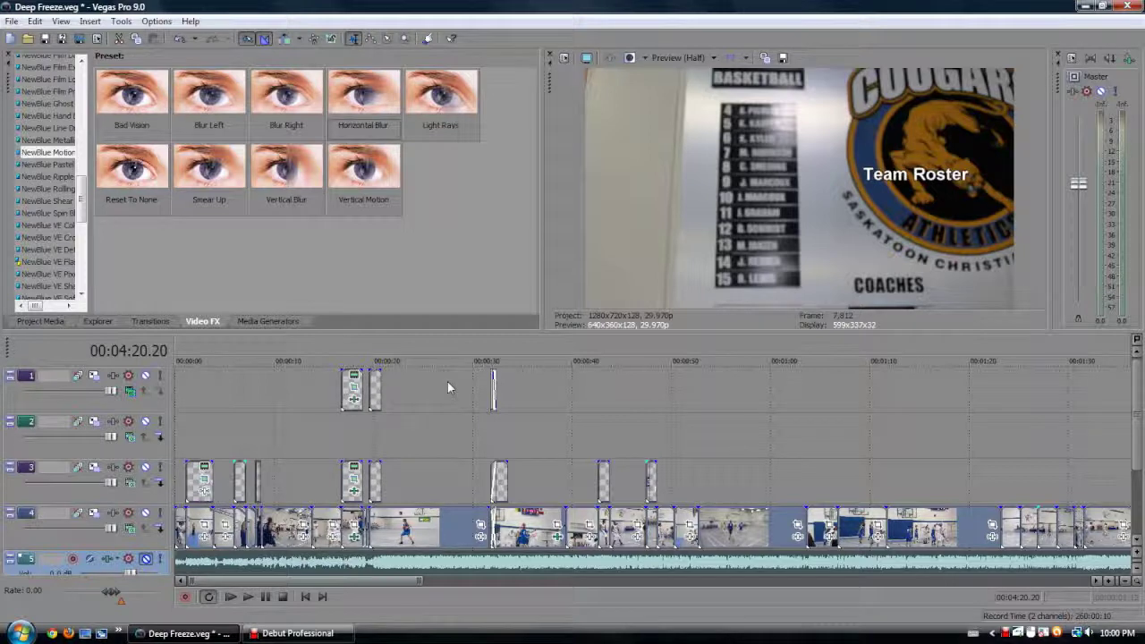
pyautogui.scroll(-6, 492, 384)
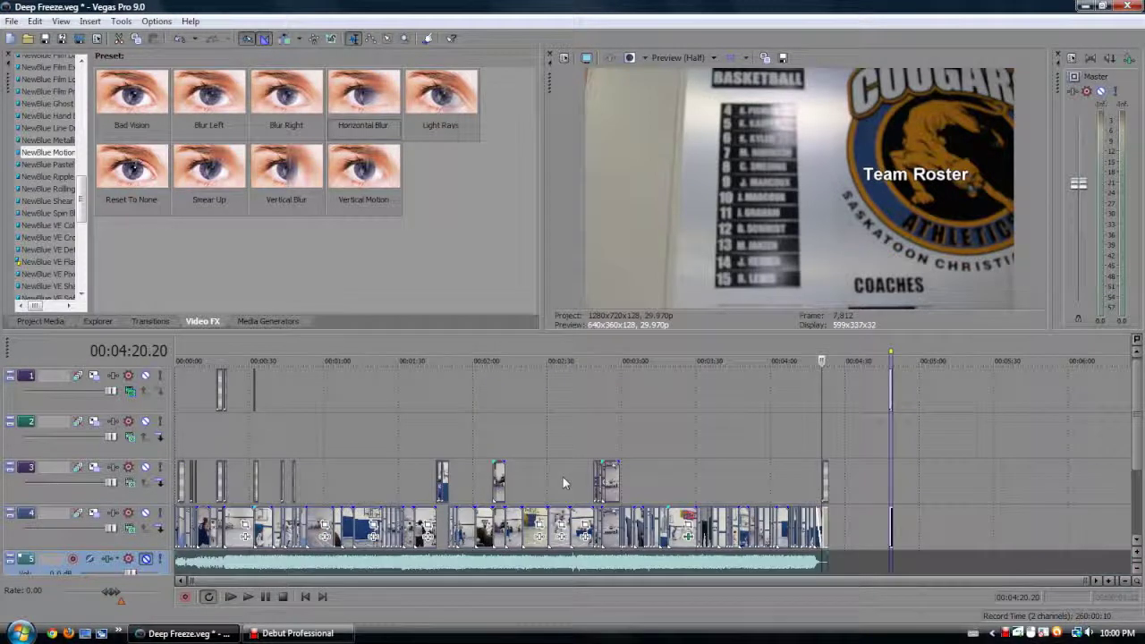
pyautogui.moveTo(562, 477); pyautogui.dragTo(1065, 467)
pyautogui.scroll(5, 613, 482)
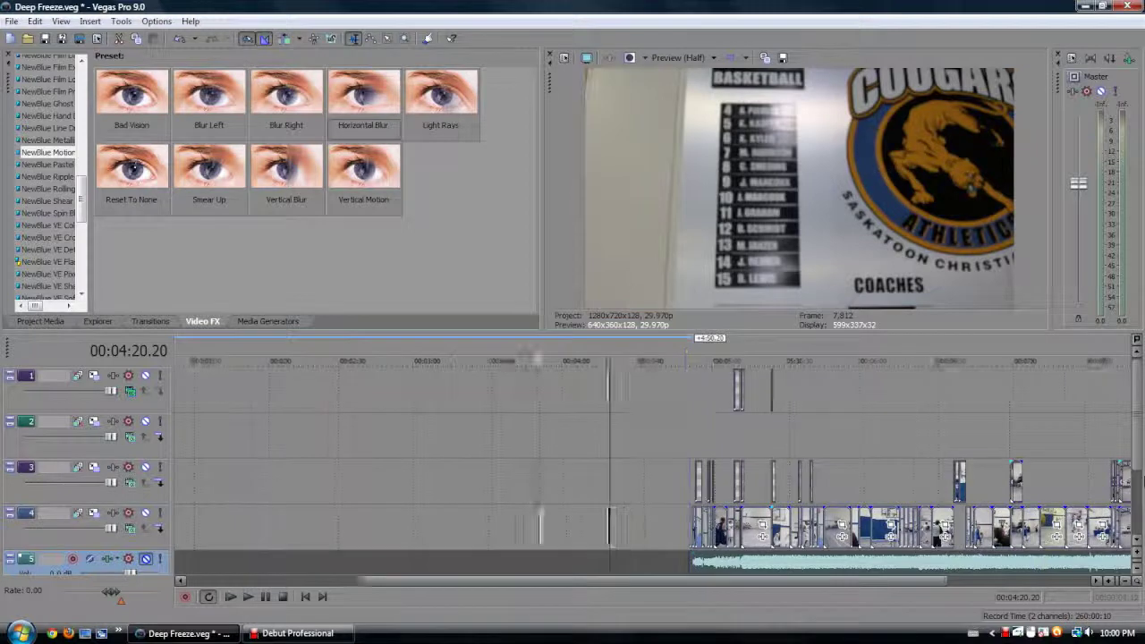
pyautogui.scroll(-5, 614, 482)
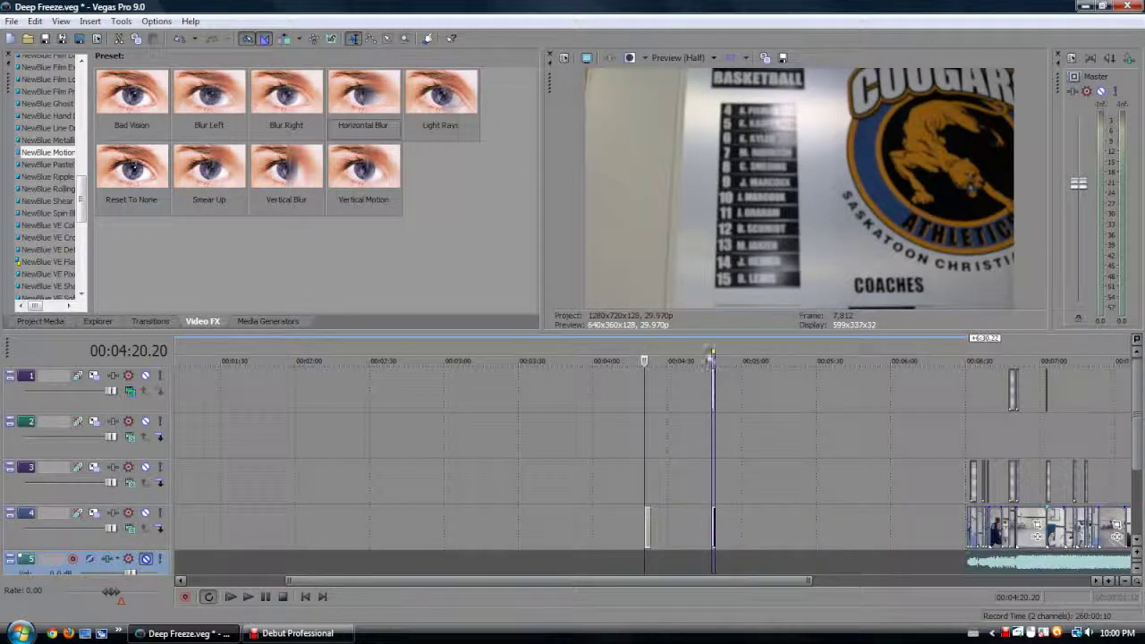
# - Move the red gradient and title events to 00:00:00.00 and play from the start to check
pyautogui.click(713, 358)
pyautogui.scroll(5, 701, 433)
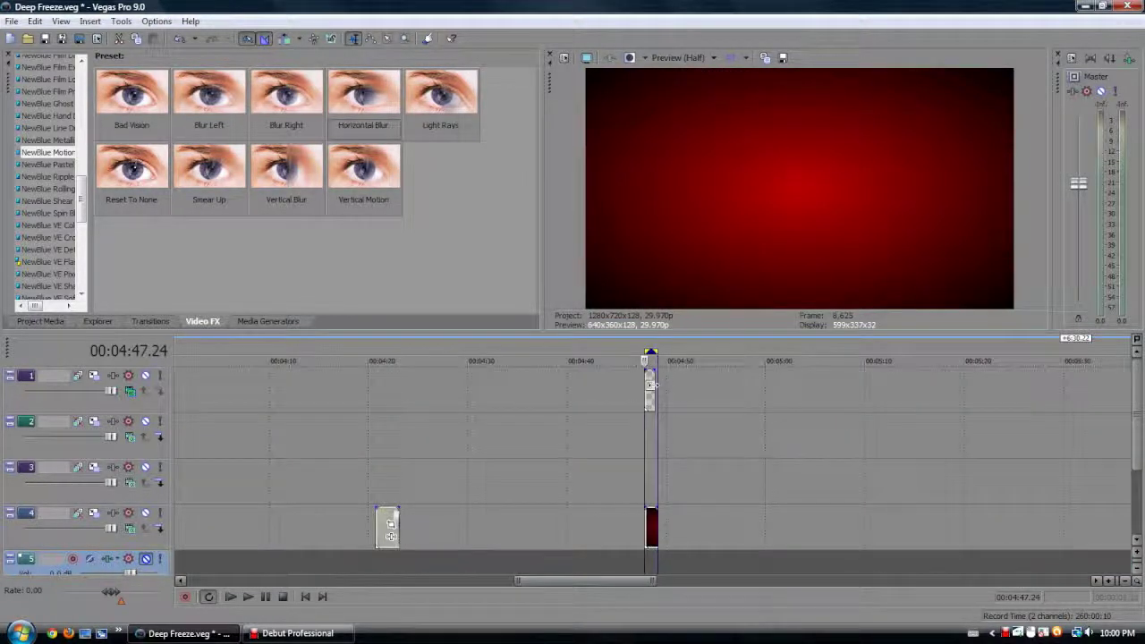
pyautogui.press('Up')
pyautogui.press('Up')
pyautogui.press('Up')
pyautogui.press('Up')
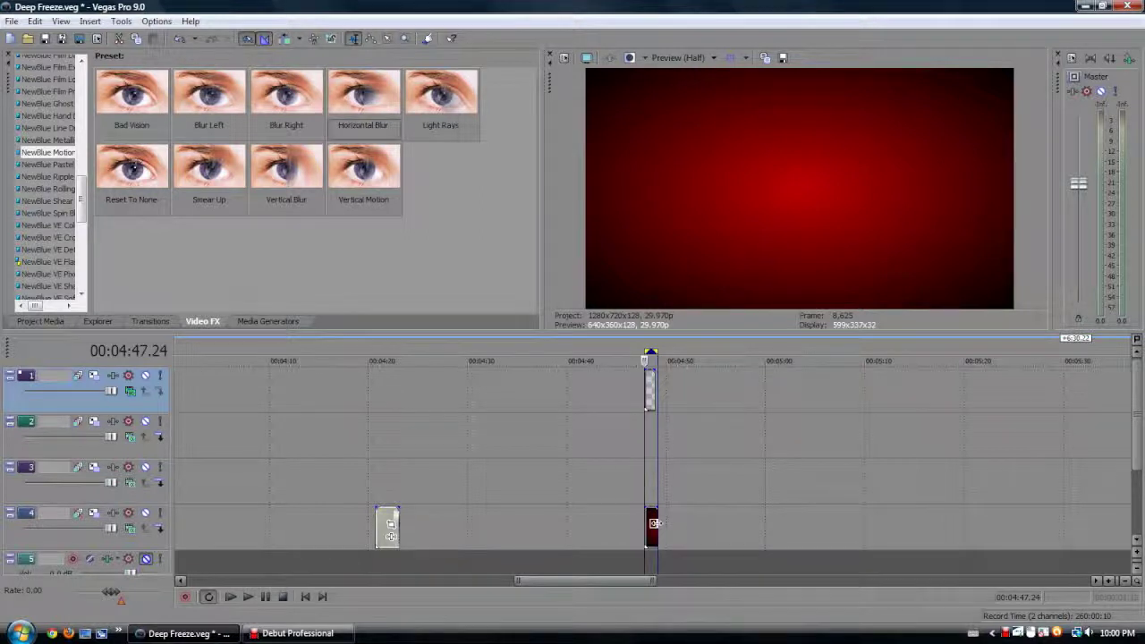
pyautogui.moveTo(646, 536); pyautogui.dragTo(304, 536)
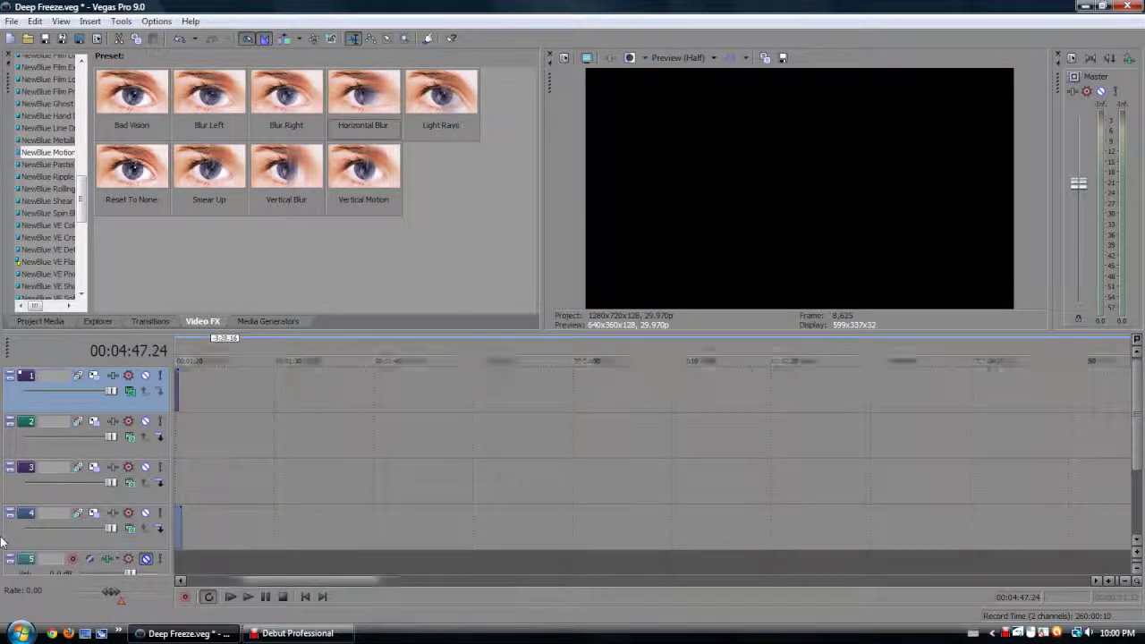
pyautogui.click(305, 596)
pyautogui.click(246, 596)
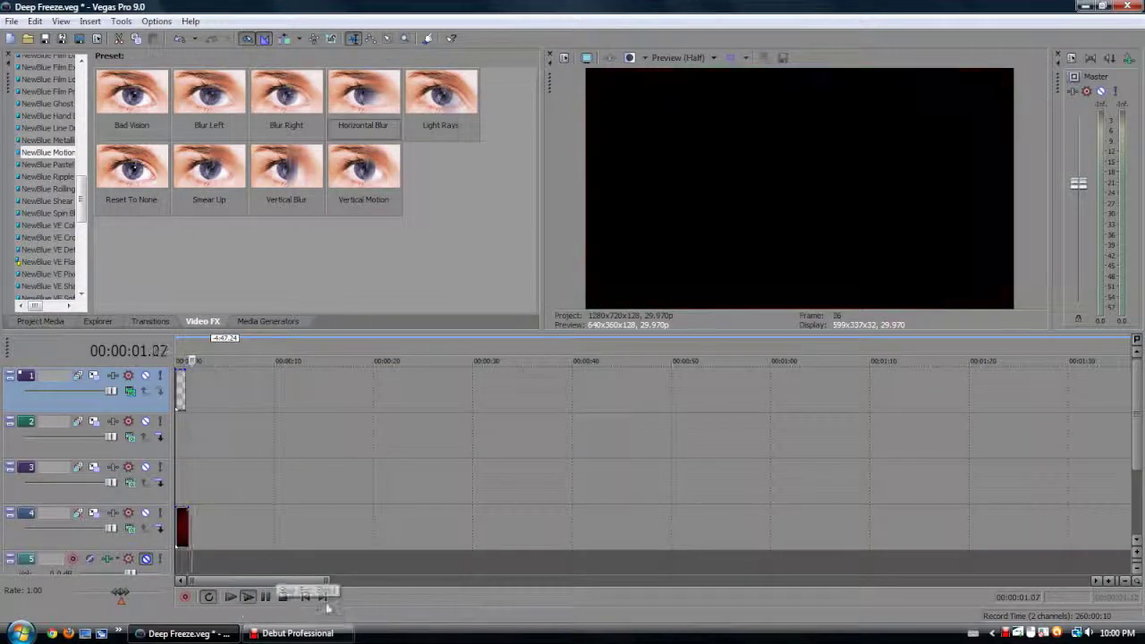
pyautogui.click(282, 596)
pyautogui.scroll(5, 282, 525)
pyautogui.click(112, 376)
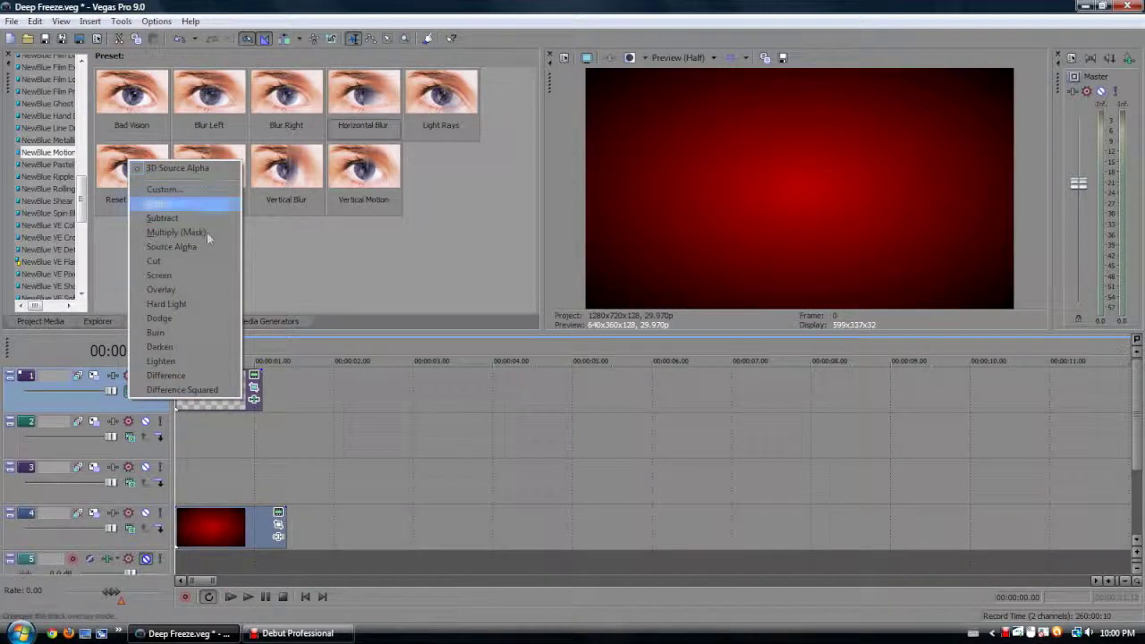
# - Open Track 1's Track Motion, dock it above the timeline, and preview playback
pyautogui.click(93, 377)
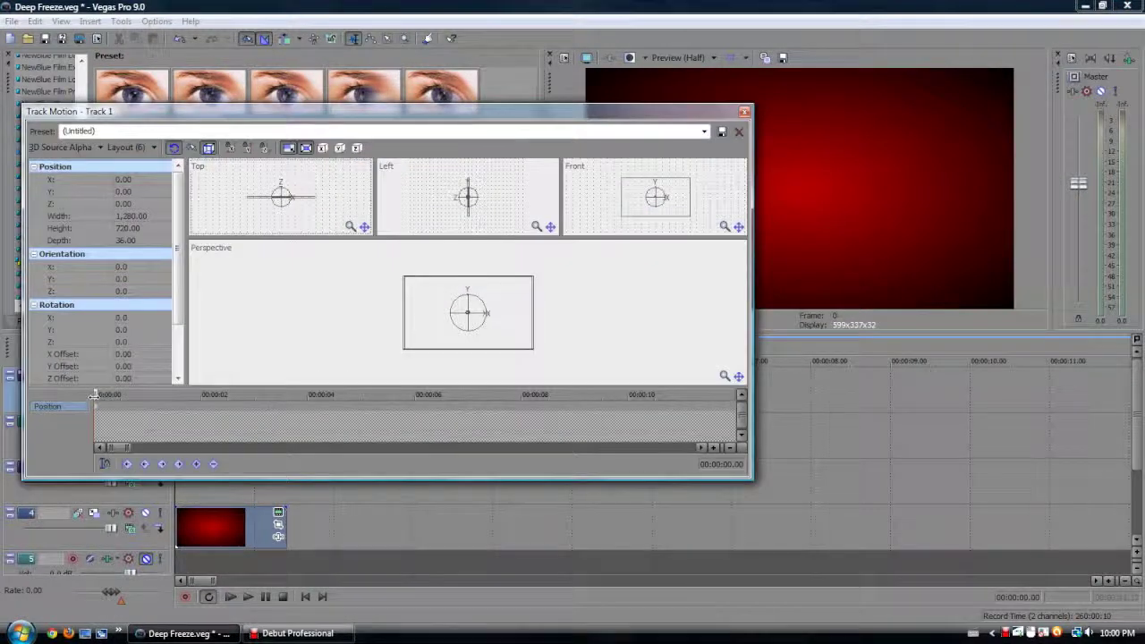
pyautogui.moveTo(217, 119); pyautogui.dragTo(249, 99)
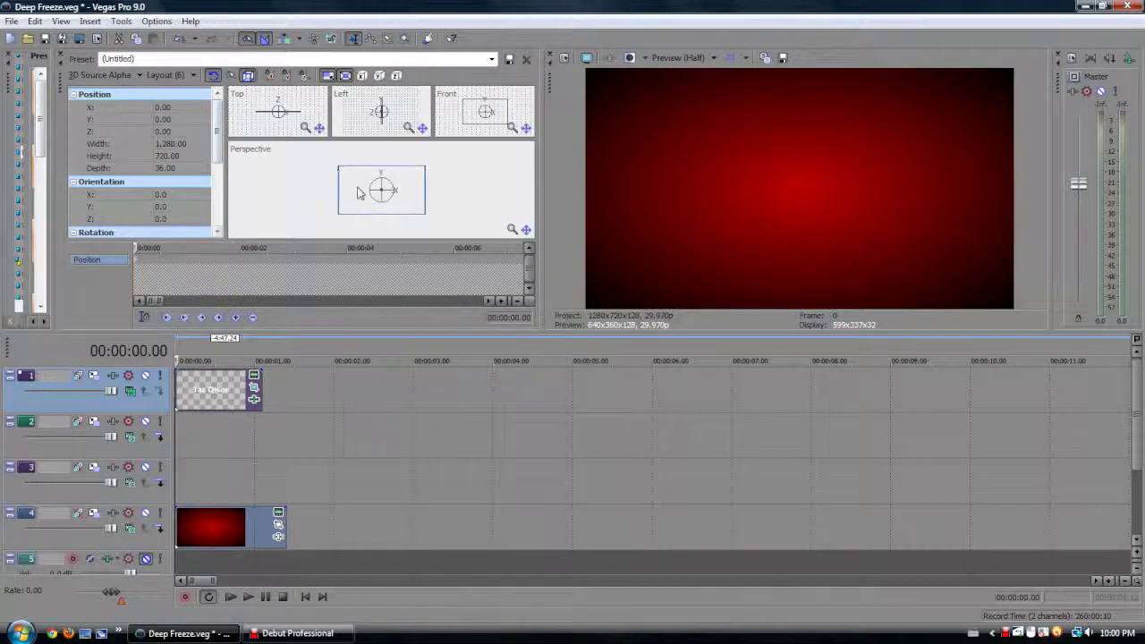
pyautogui.press('space')
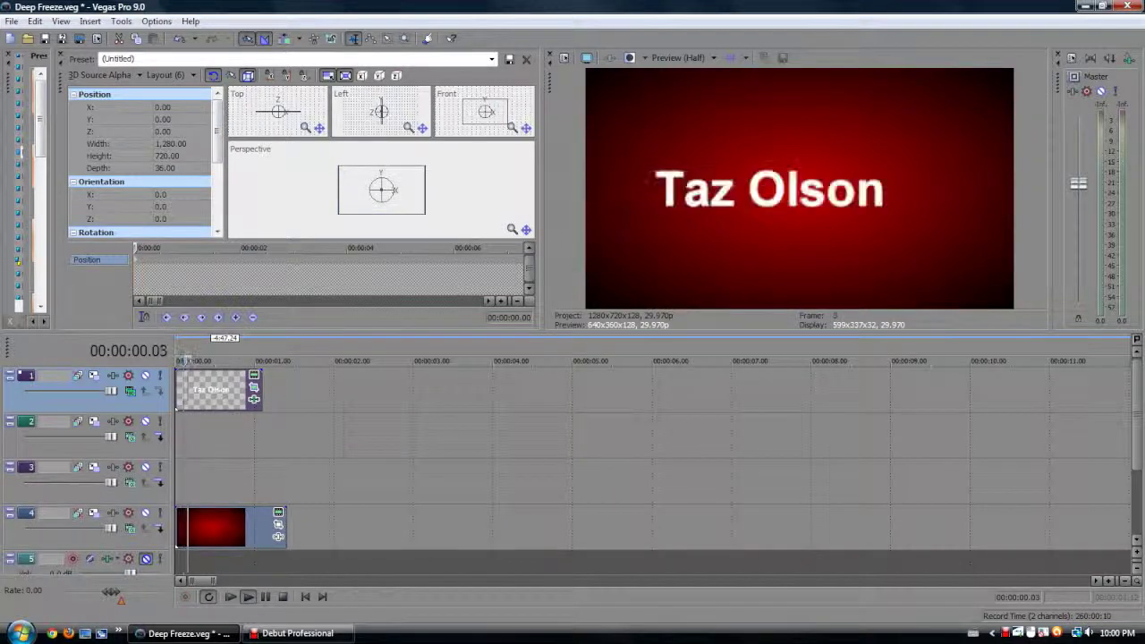
pyautogui.press('space')
pyautogui.press('space')
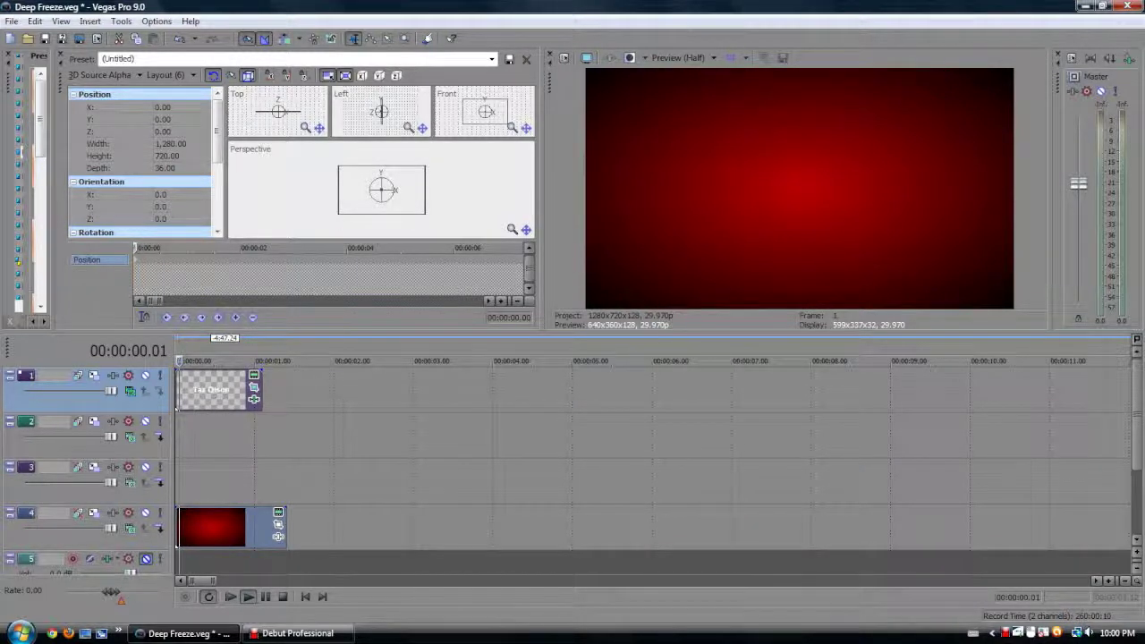
pyautogui.press('space')
pyautogui.click(204, 359)
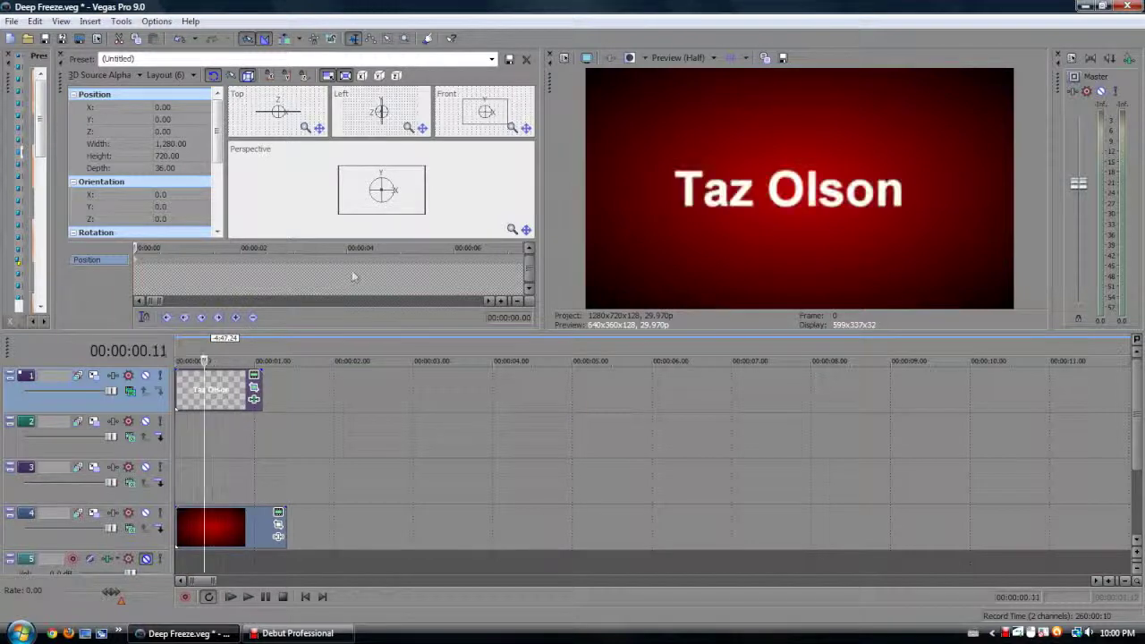
# - Tilt the title plane to 18.6/37.1, shift it to Y −31.76, and nudge it left at frame 0
pyautogui.moveTo(377, 189); pyautogui.dragTo(381, 189)
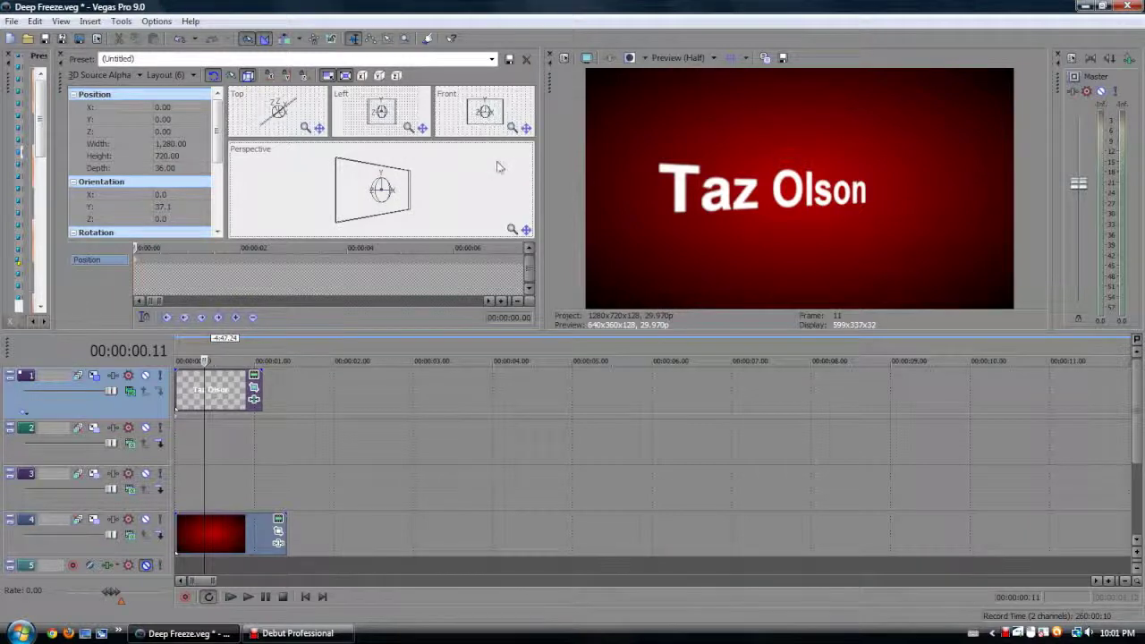
pyautogui.moveTo(400, 201)
pyautogui.mouseDown()
pyautogui.moveTo(413, 204)
pyautogui.moveTo(400, 189)
pyautogui.moveTo(379, 209)
pyautogui.mouseUp()
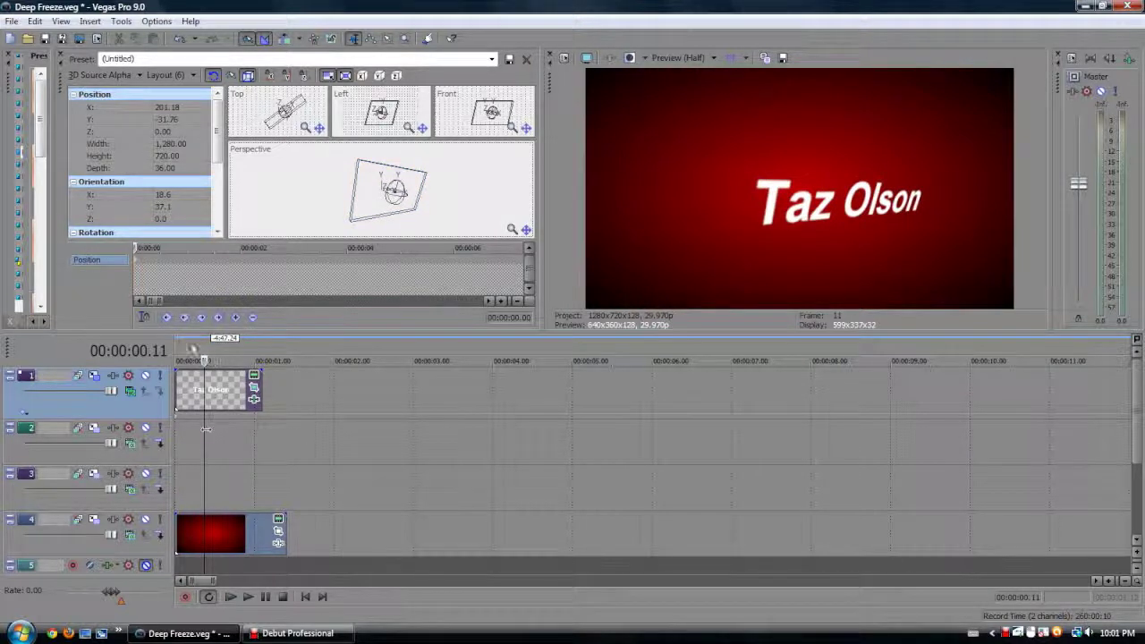
pyautogui.click(132, 248)
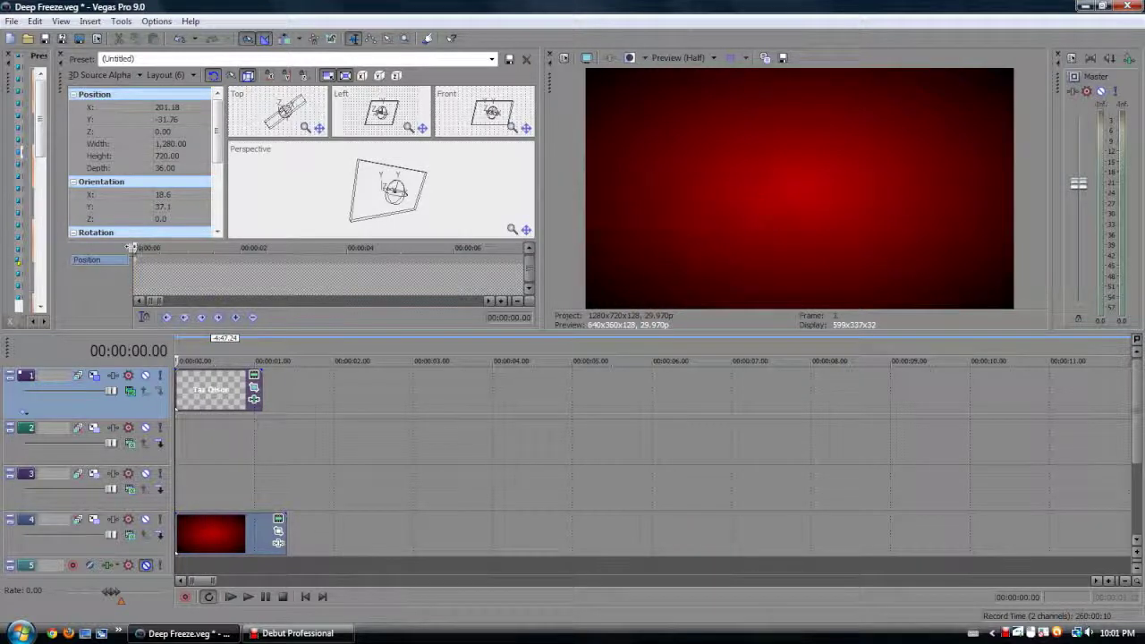
pyautogui.moveTo(128, 257); pyautogui.dragTo(137, 284)
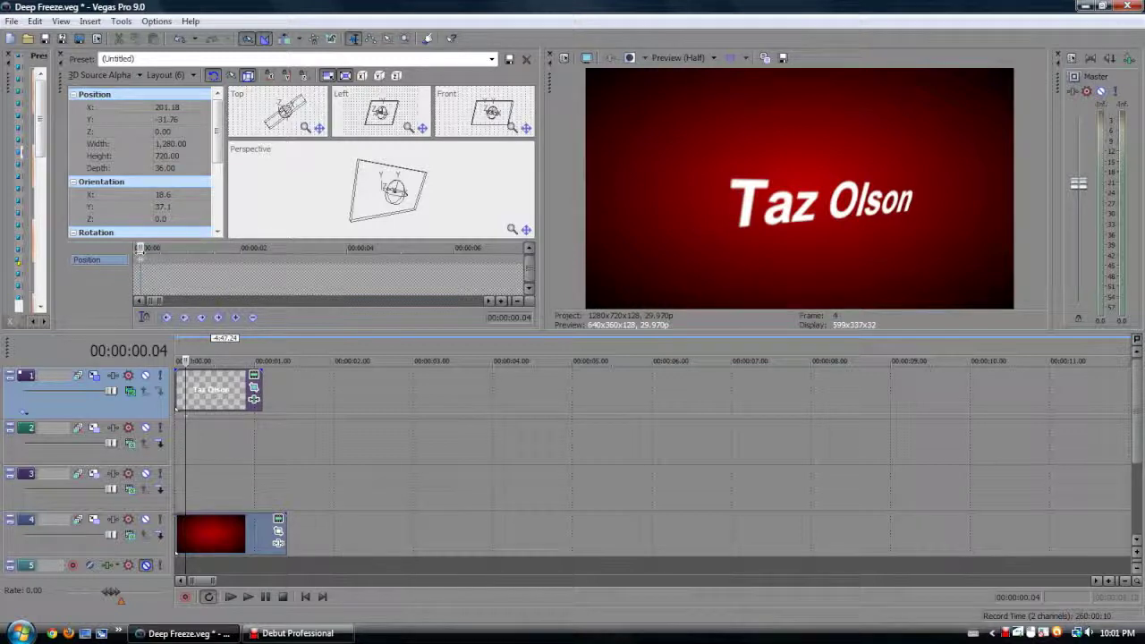
pyautogui.click(138, 249)
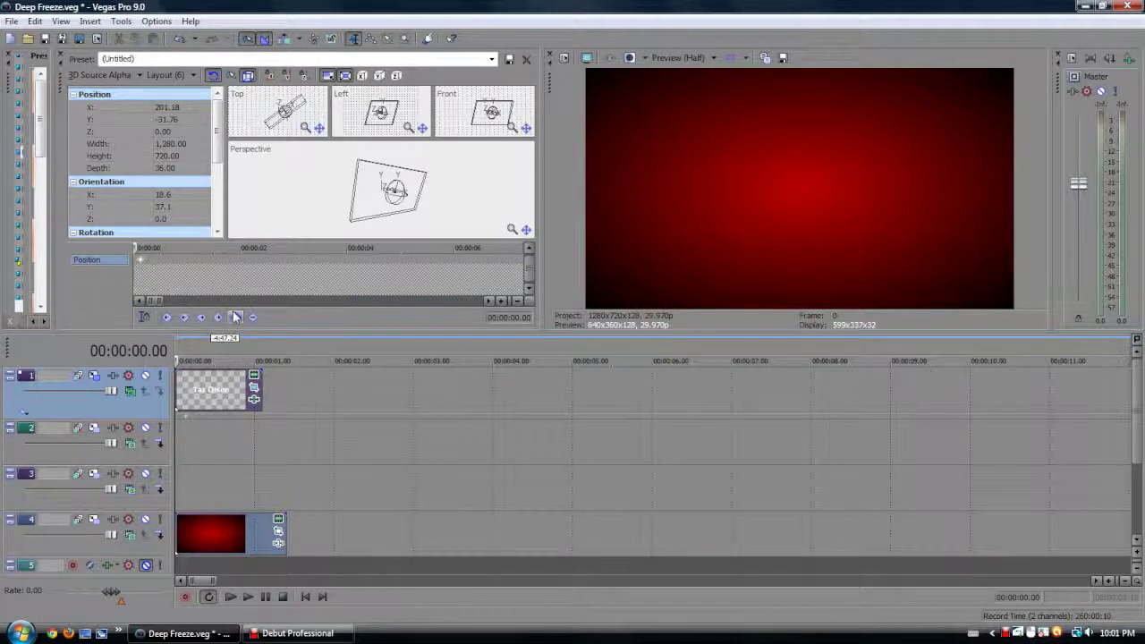
pyautogui.moveTo(367, 194)
pyautogui.mouseDown()
pyautogui.moveTo(375, 204)
pyautogui.moveTo(362, 206)
pyautogui.mouseUp()
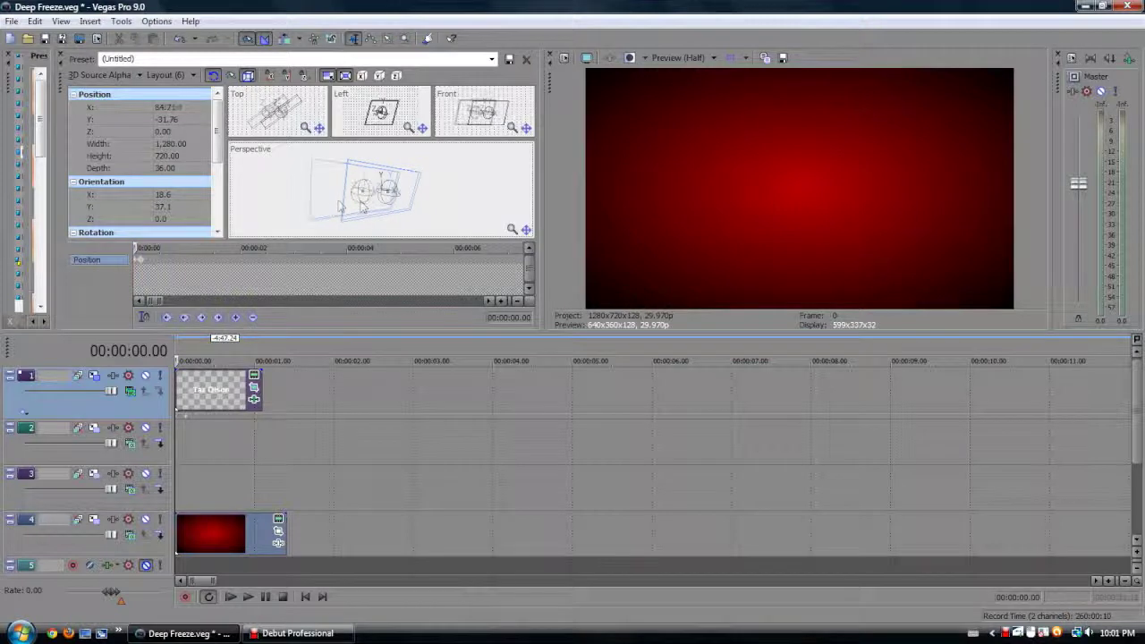
# - Step through the title's pan/crop keyframes, then open its Linear Blur (Horizontal Medium) settings
pyautogui.click(254, 388)
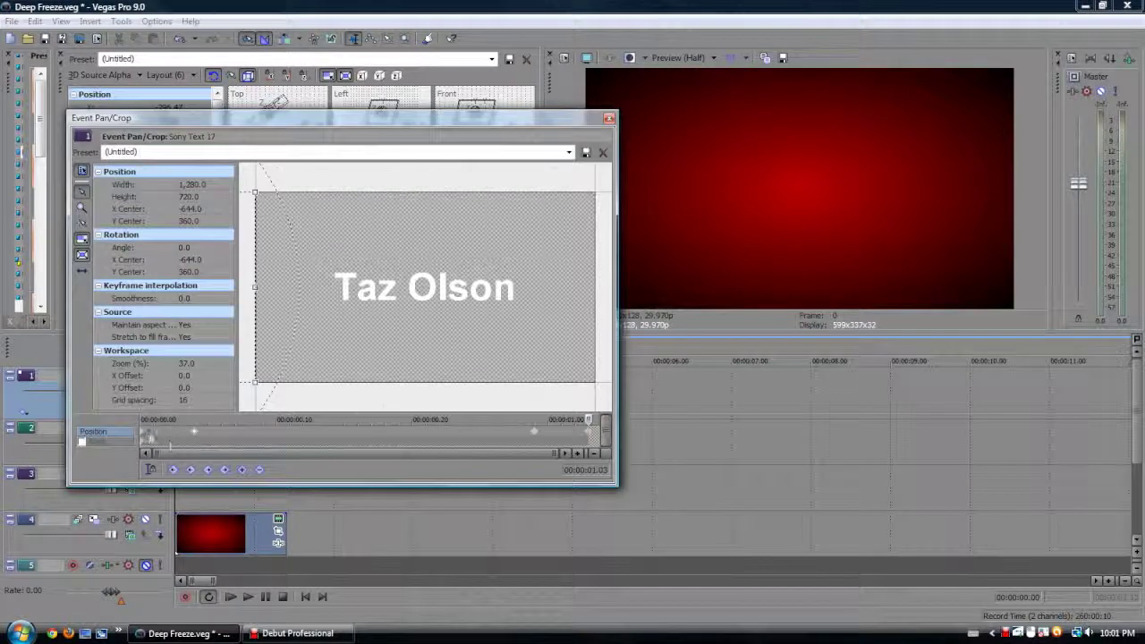
pyautogui.click(143, 436)
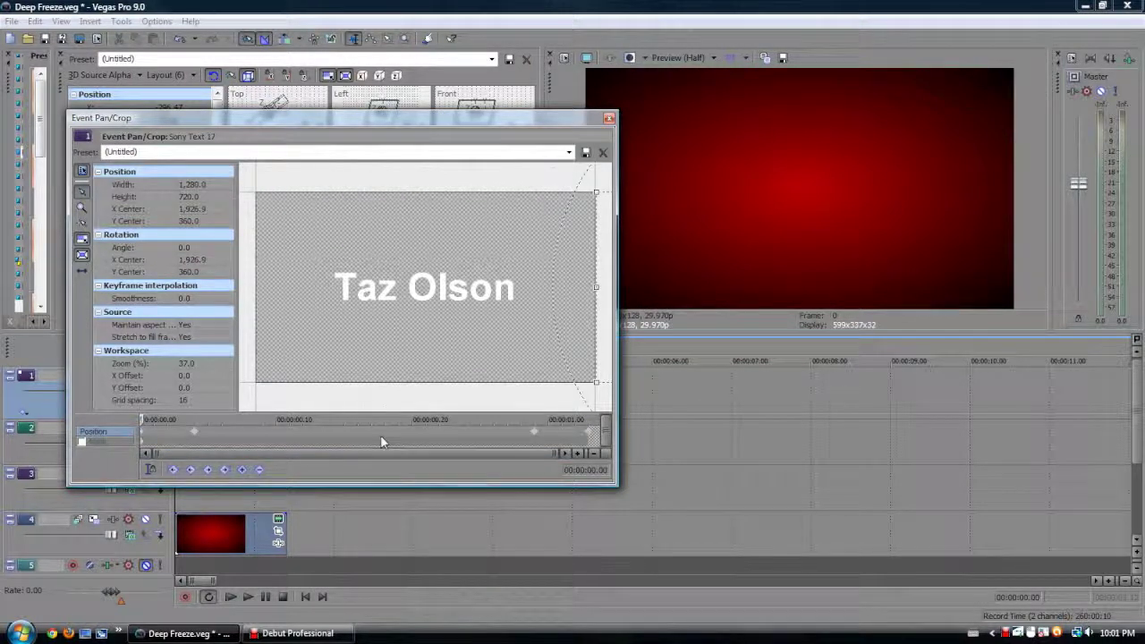
pyautogui.click(534, 434)
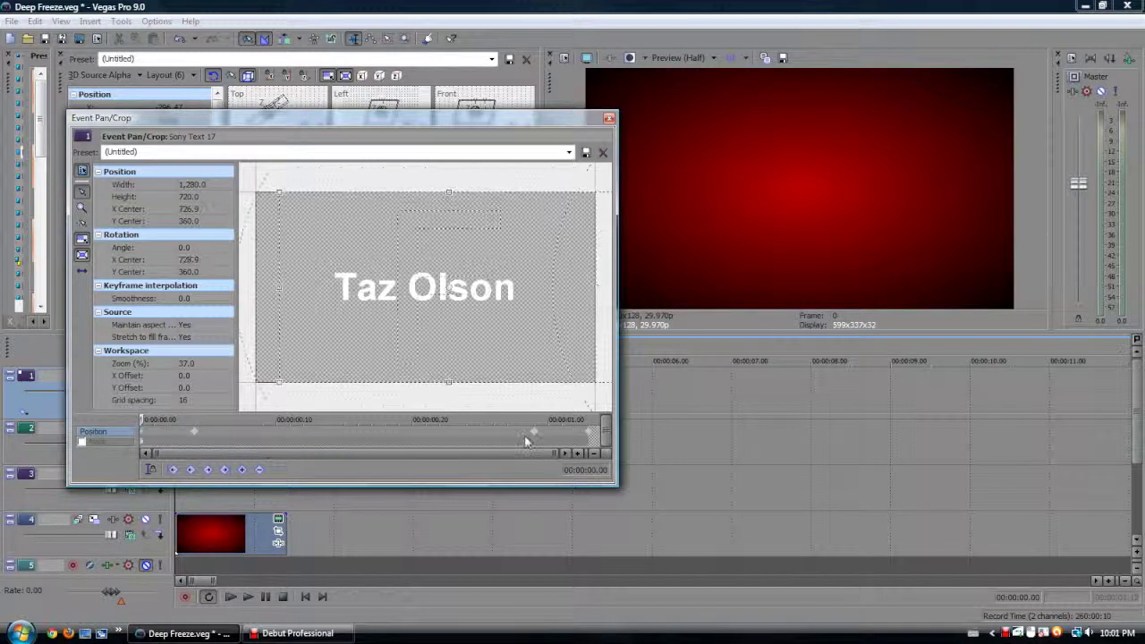
pyautogui.click(591, 435)
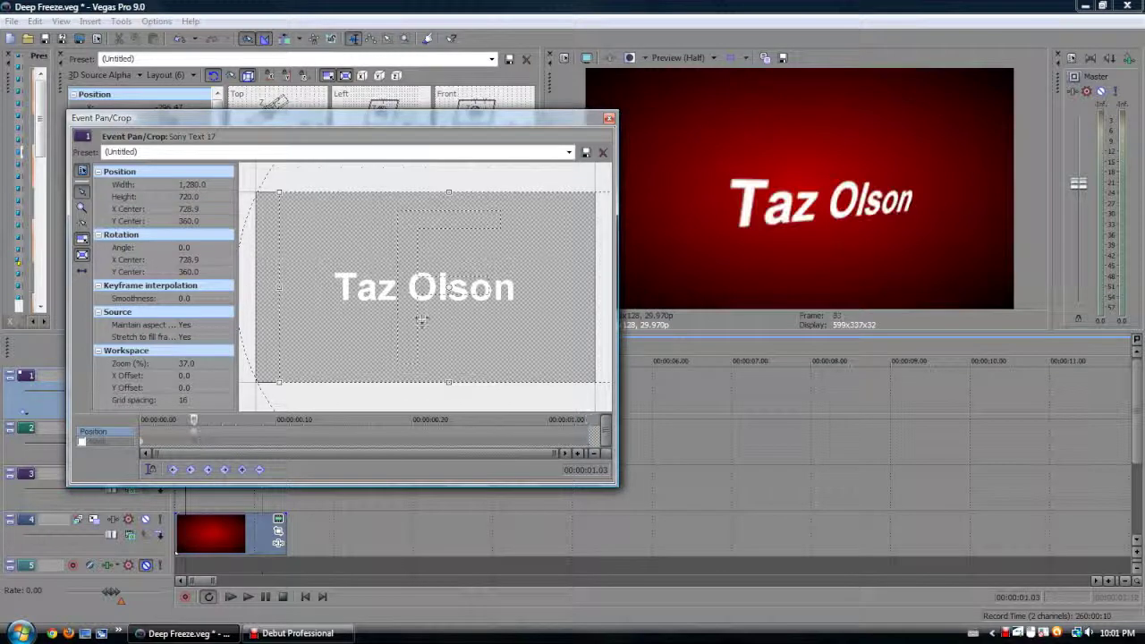
pyautogui.click(609, 118)
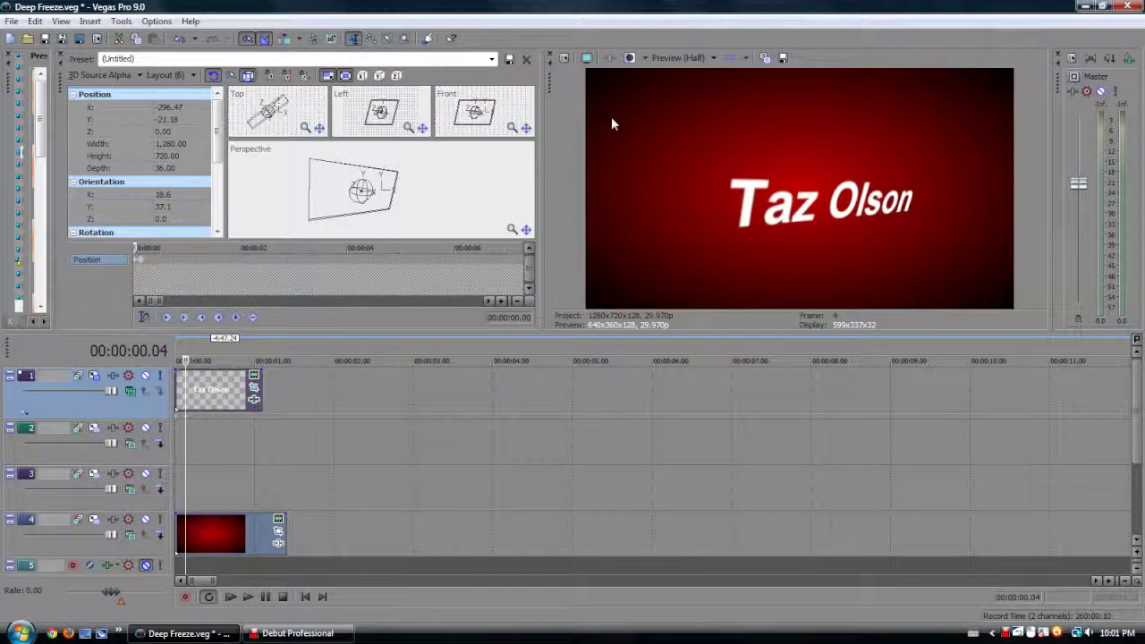
pyautogui.click(254, 391)
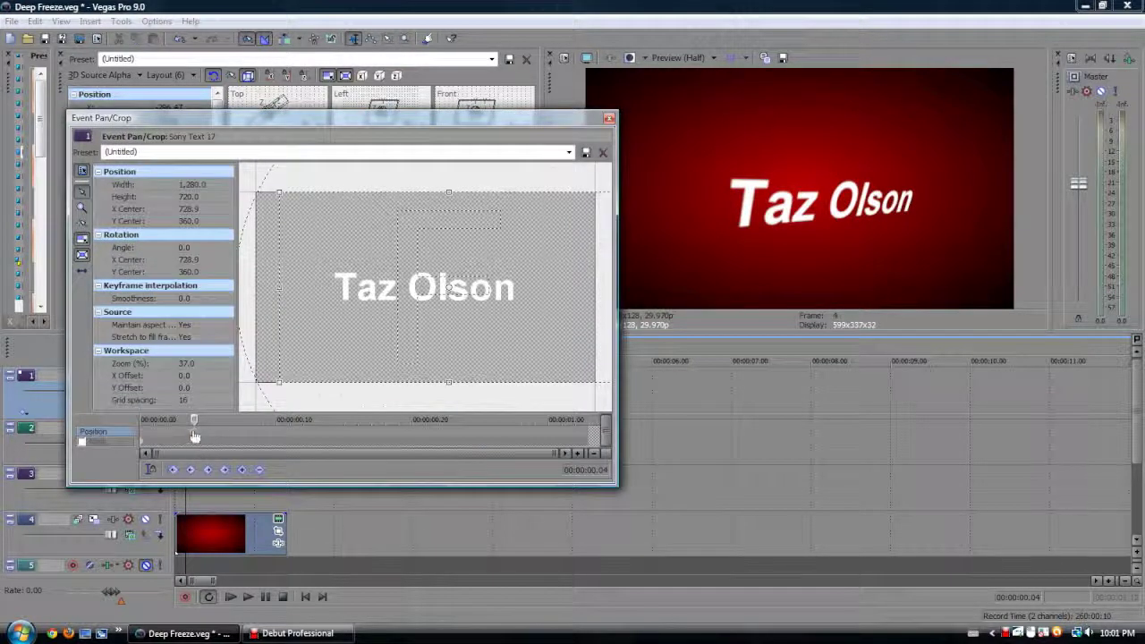
pyautogui.click(607, 119)
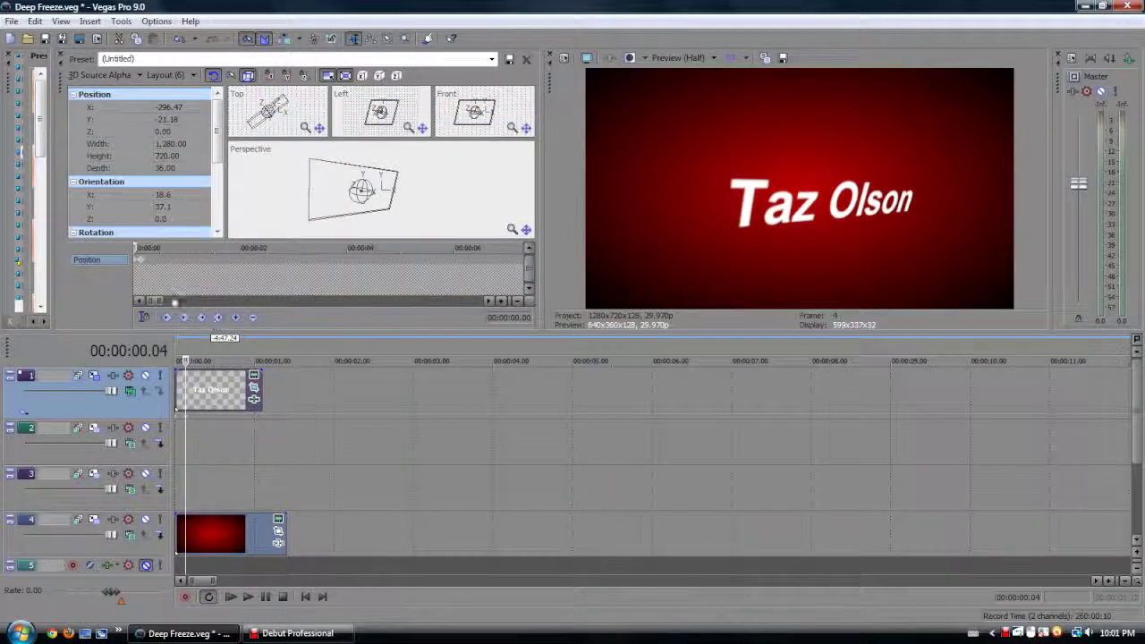
pyautogui.click(254, 399)
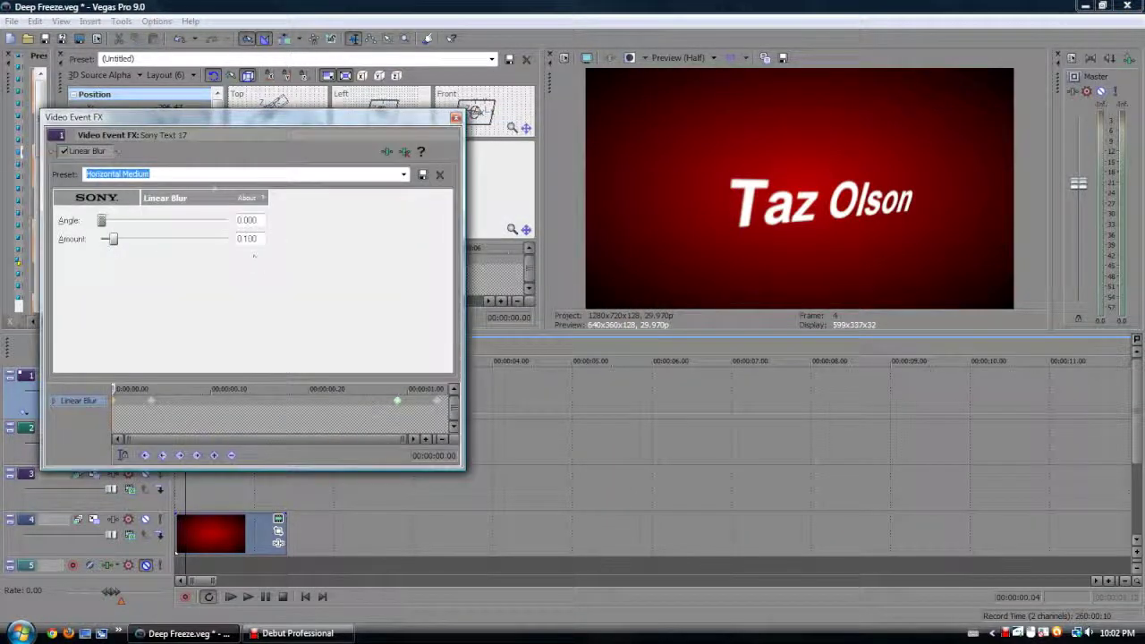
# - Close the blur settings and play the title animation from the start
pyautogui.click(455, 117)
pyautogui.click(195, 362)
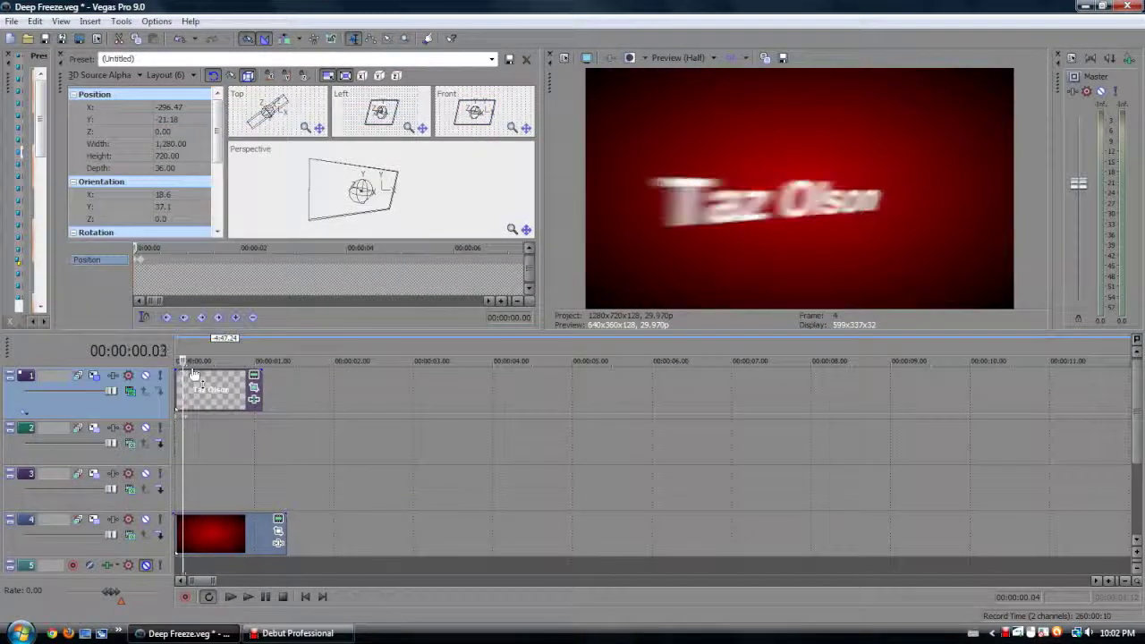
pyautogui.hotkey('ctrl', 'Home')
pyautogui.press('space')
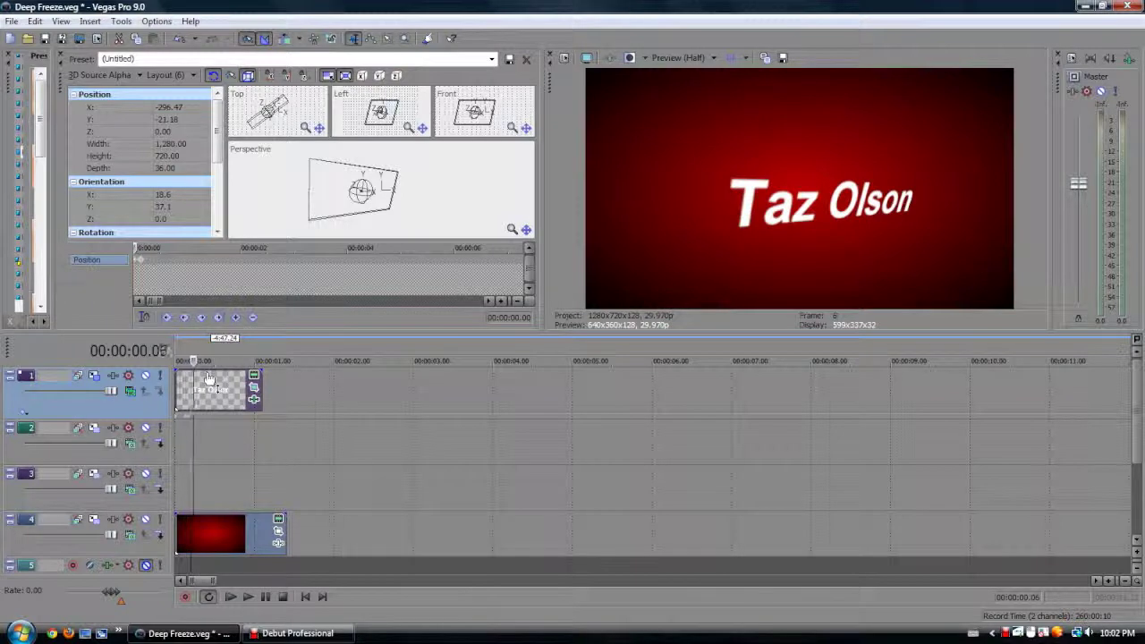
pyautogui.press('space')
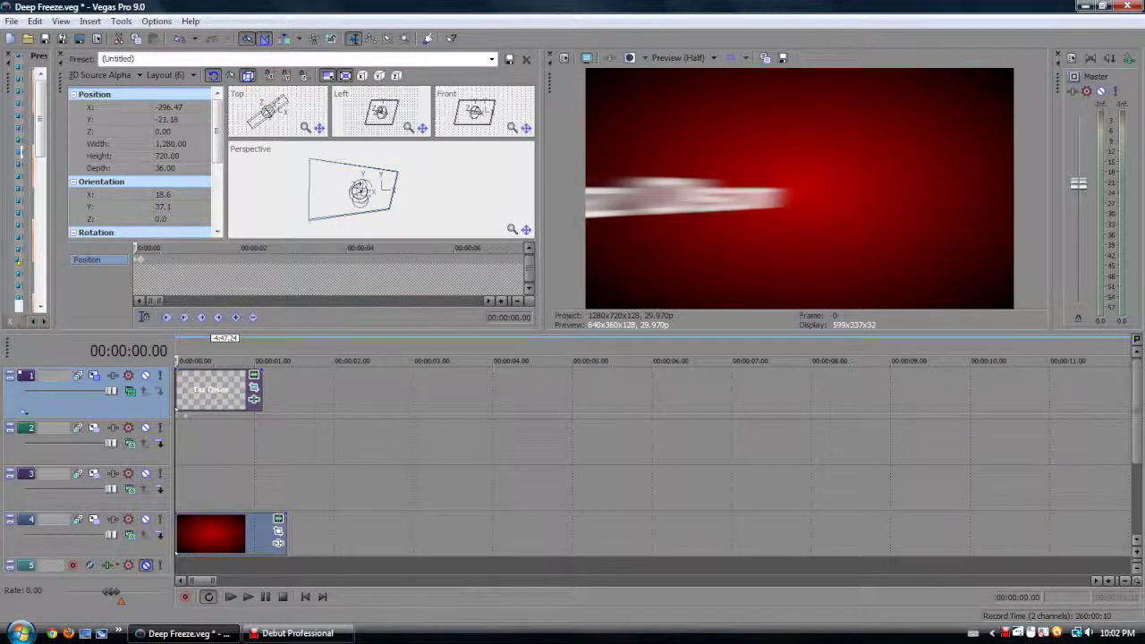
# - Set the starting pose to X −1,058.82, Y −232.94, orientation 14.9/−9.6/14.0
pyautogui.moveTo(360, 195)
pyautogui.mouseDown()
pyautogui.moveTo(350, 194)
pyautogui.moveTo(378, 211)
pyautogui.moveTo(350, 211)
pyautogui.mouseUp()
pyautogui.moveTo(135, 247); pyautogui.dragTo(135, 248)
pyautogui.moveTo(333, 226); pyautogui.dragTo(309, 205)
pyautogui.moveTo(141, 250); pyautogui.dragTo(114, 254)
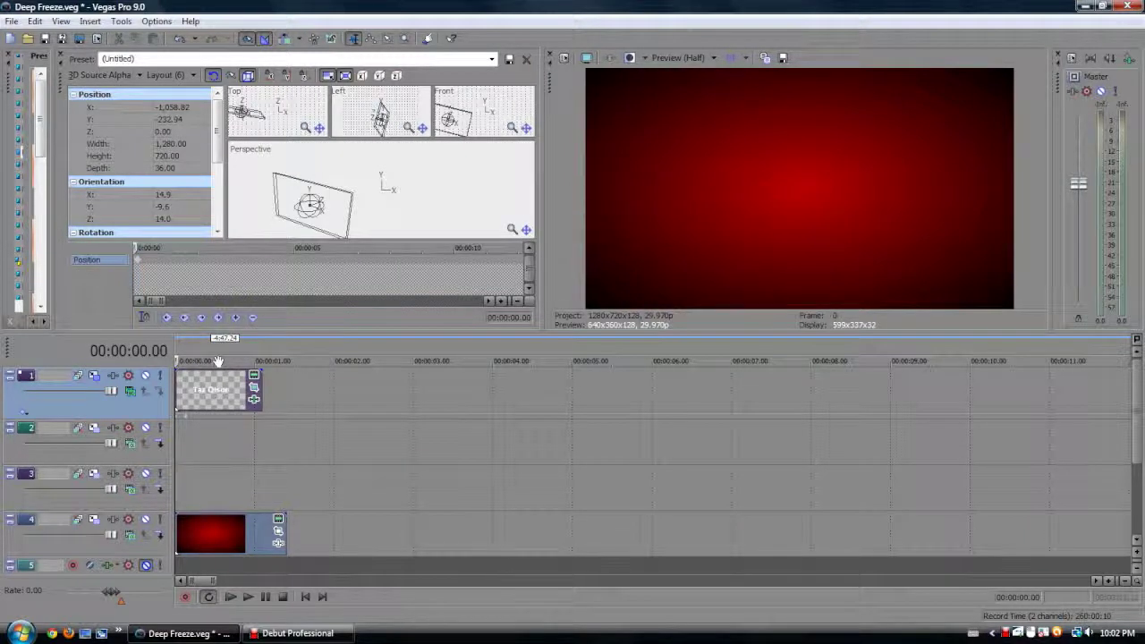
# - Loop 00:00:00.00 to 00:00:01.12 and play the fly-in
pyautogui.moveTo(177, 355); pyautogui.dragTo(280, 355)
pyautogui.press('space')
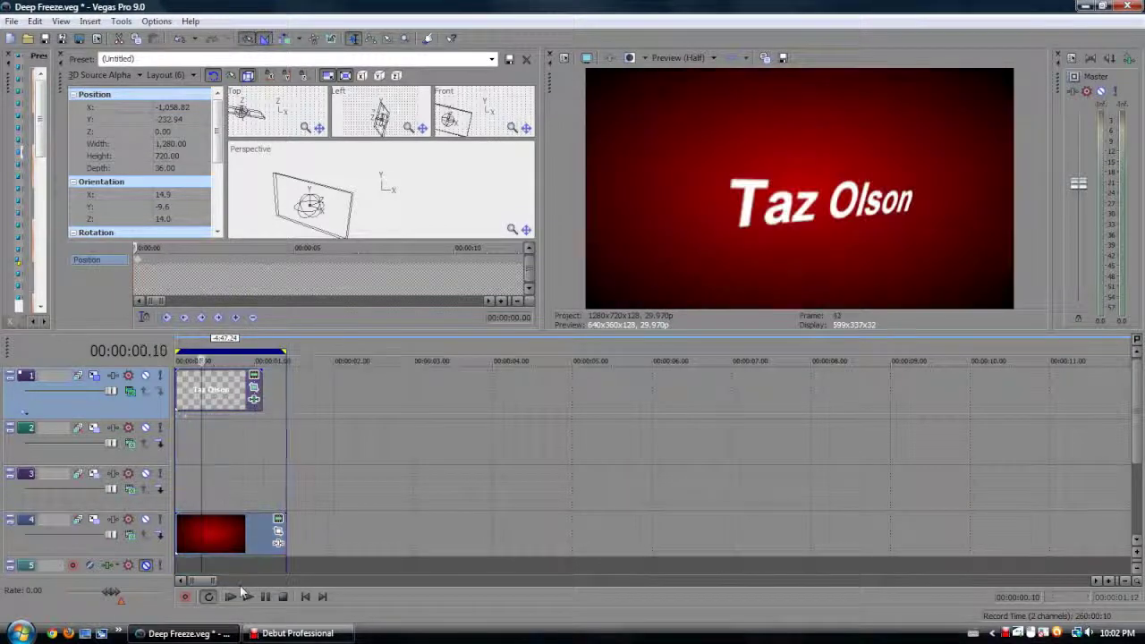
pyautogui.click(247, 599)
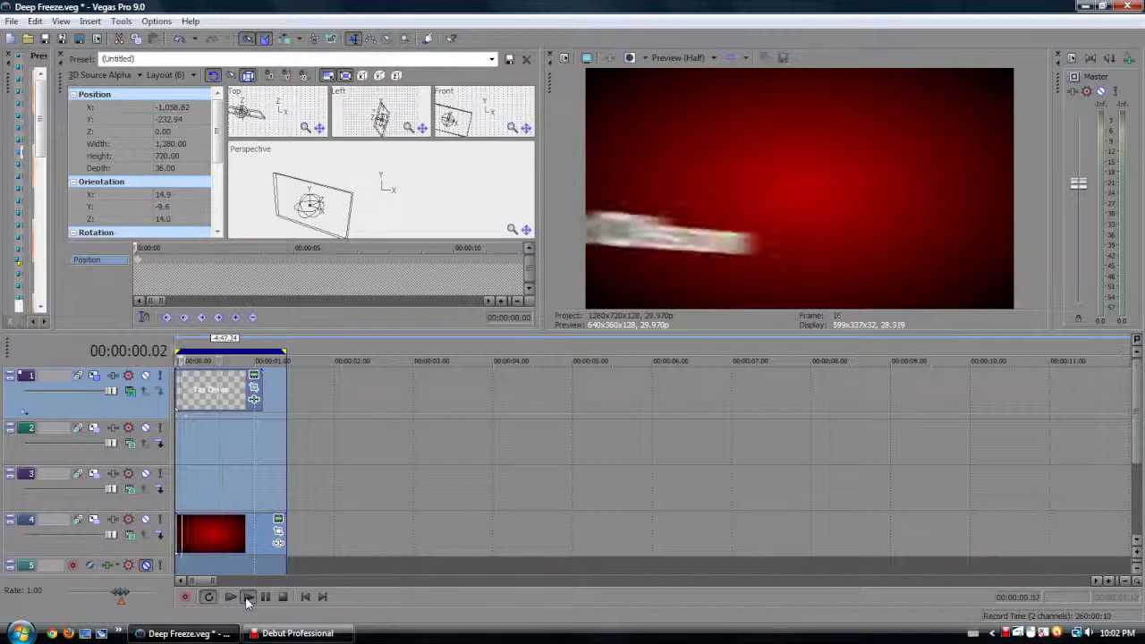
# - Stop playback, clear the loop, and raise the title's starting position, undoing a bad rotation
pyautogui.click(283, 598)
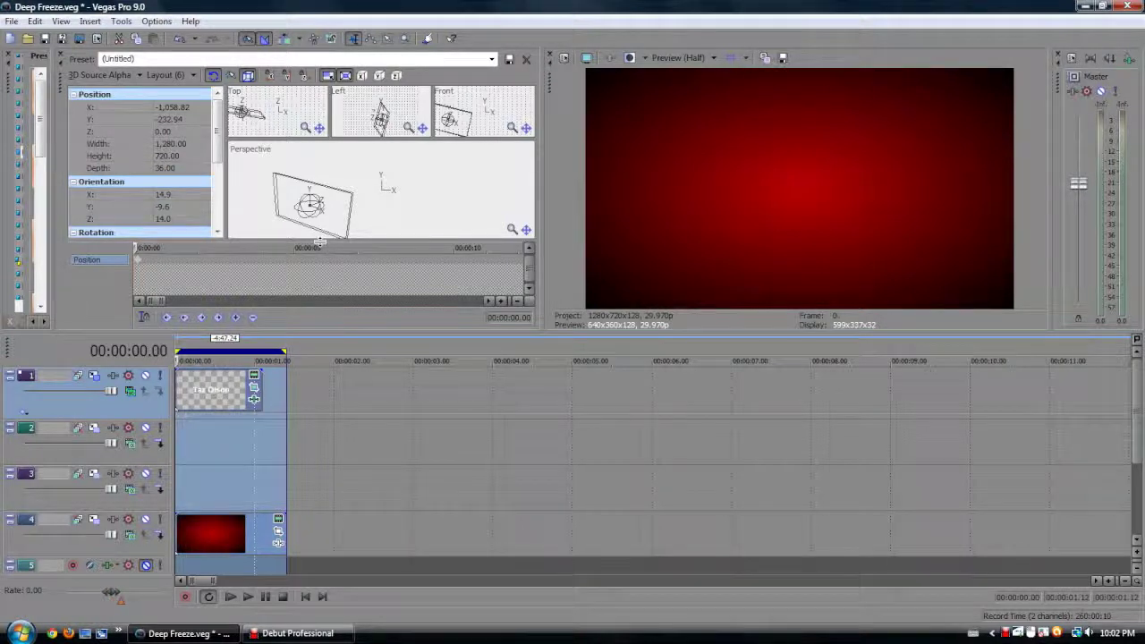
pyautogui.click(176, 351)
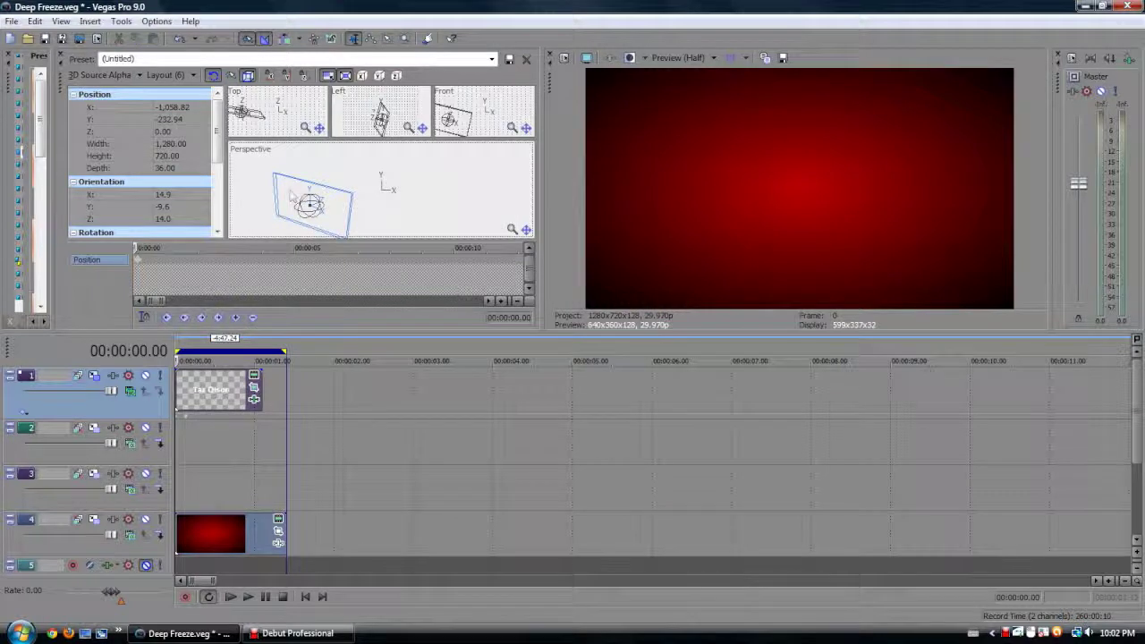
pyautogui.moveTo(339, 213); pyautogui.dragTo(340, 204)
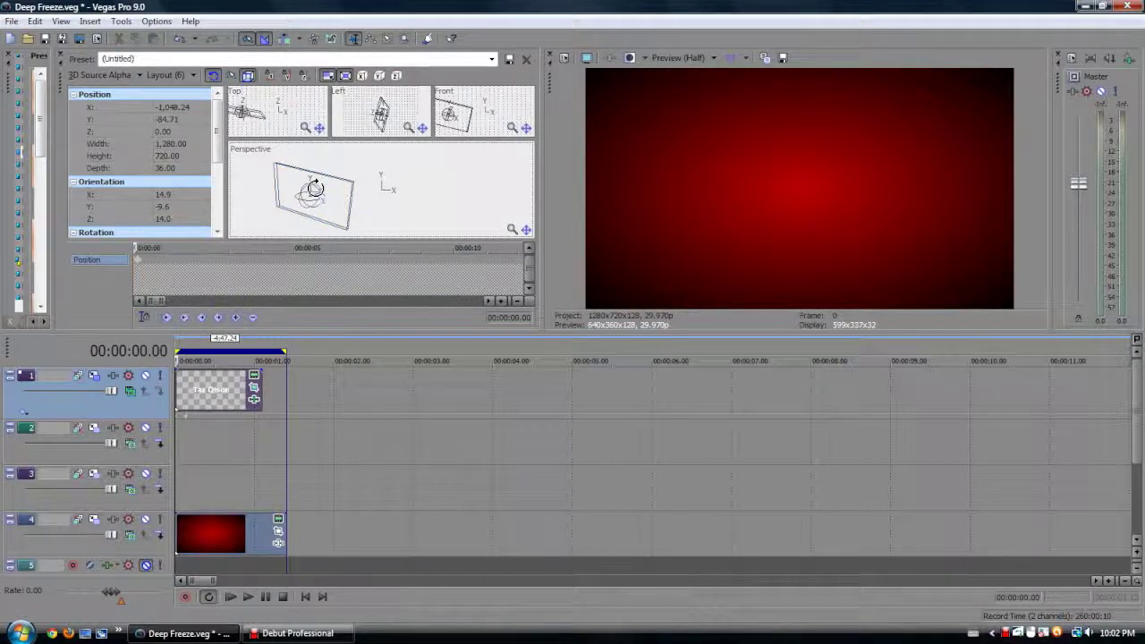
pyautogui.moveTo(316, 185)
pyautogui.mouseDown()
pyautogui.moveTo(315, 165)
pyautogui.moveTo(315, 206)
pyautogui.mouseUp()
pyautogui.hotkey('ctrl', 'z')
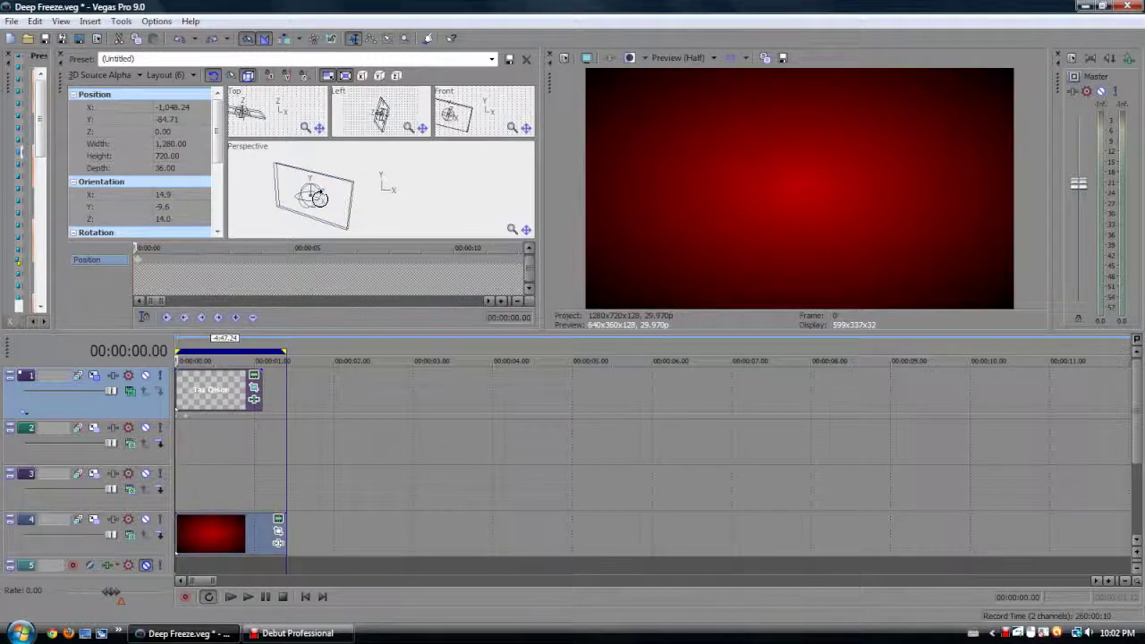
pyautogui.moveTo(317, 200)
pyautogui.mouseDown()
pyautogui.moveTo(338, 212)
pyautogui.moveTo(311, 191)
pyautogui.mouseUp()
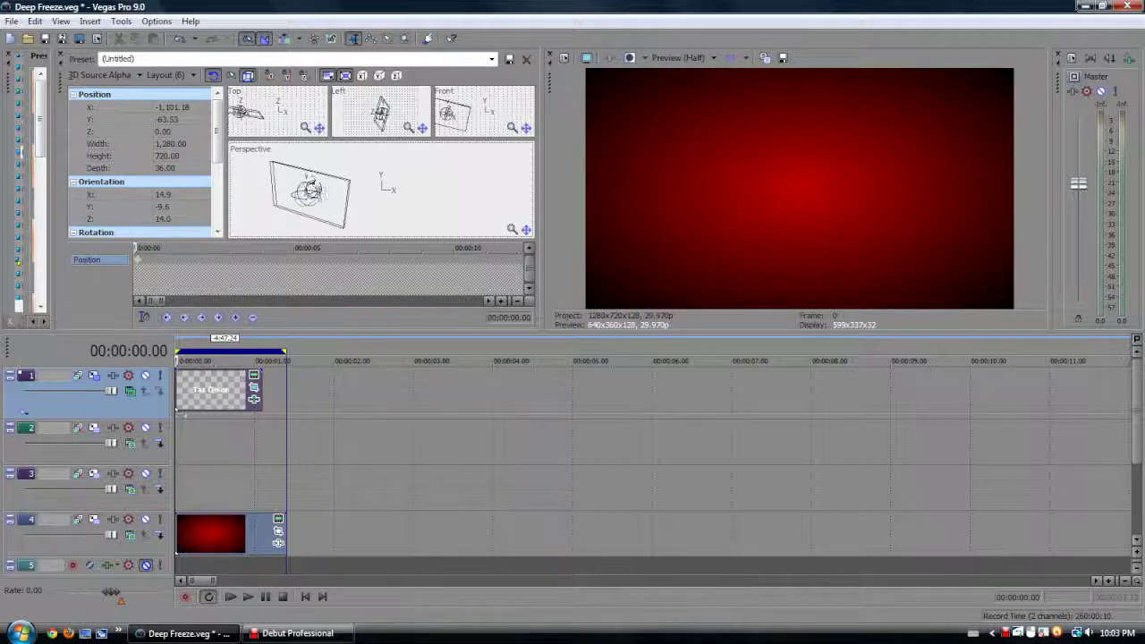
# - Rotate the starting pose to 17.5/−2.5/38.2, raise it to Y 321.05, and scrub the fly-in
pyautogui.scroll(3, 311, 186)
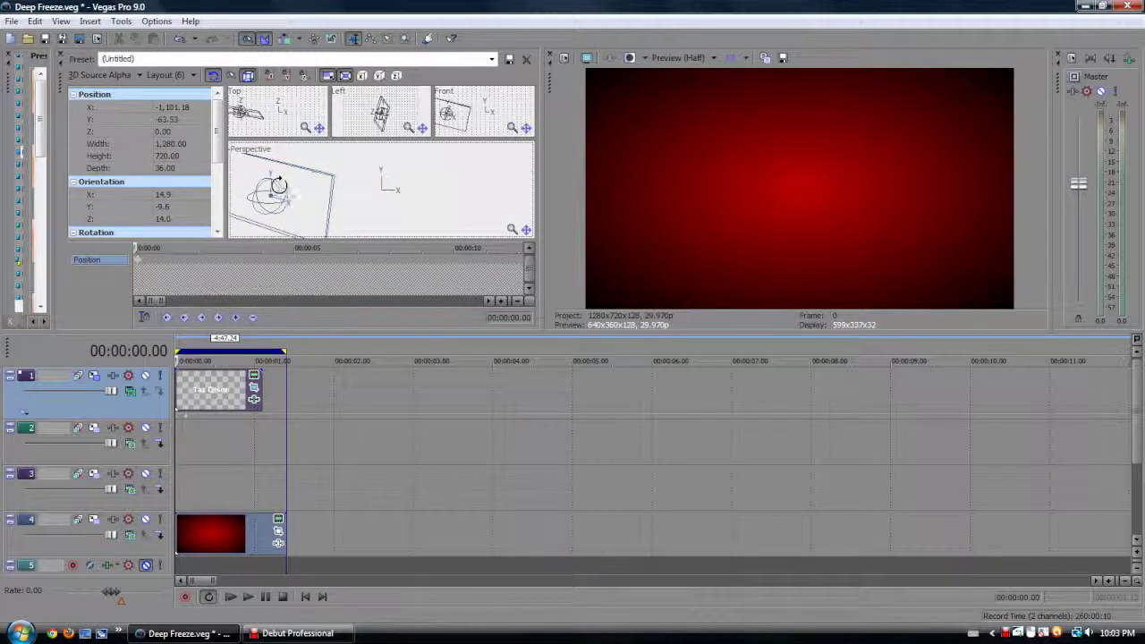
pyautogui.moveTo(280, 182); pyautogui.dragTo(271, 190)
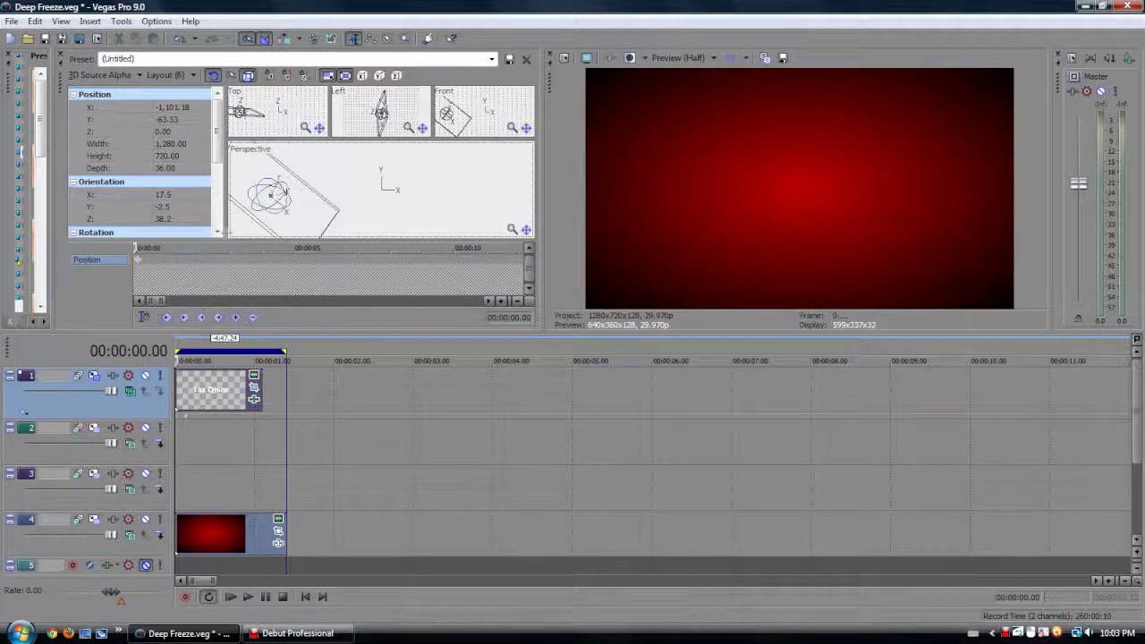
pyautogui.press('space')
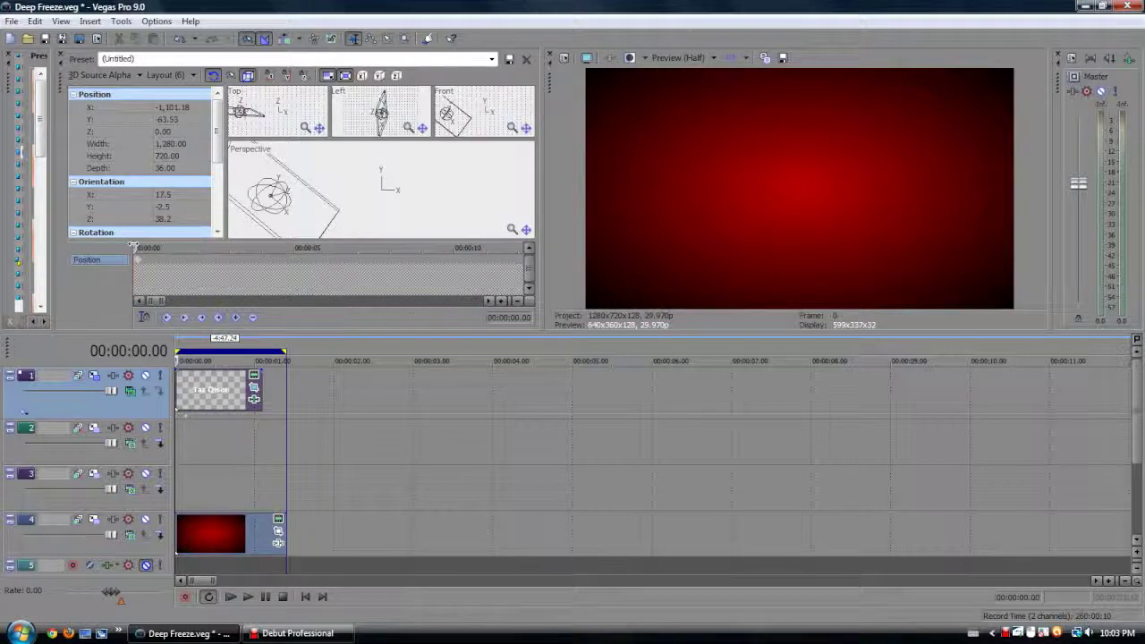
pyautogui.moveTo(306, 208); pyautogui.dragTo(303, 173)
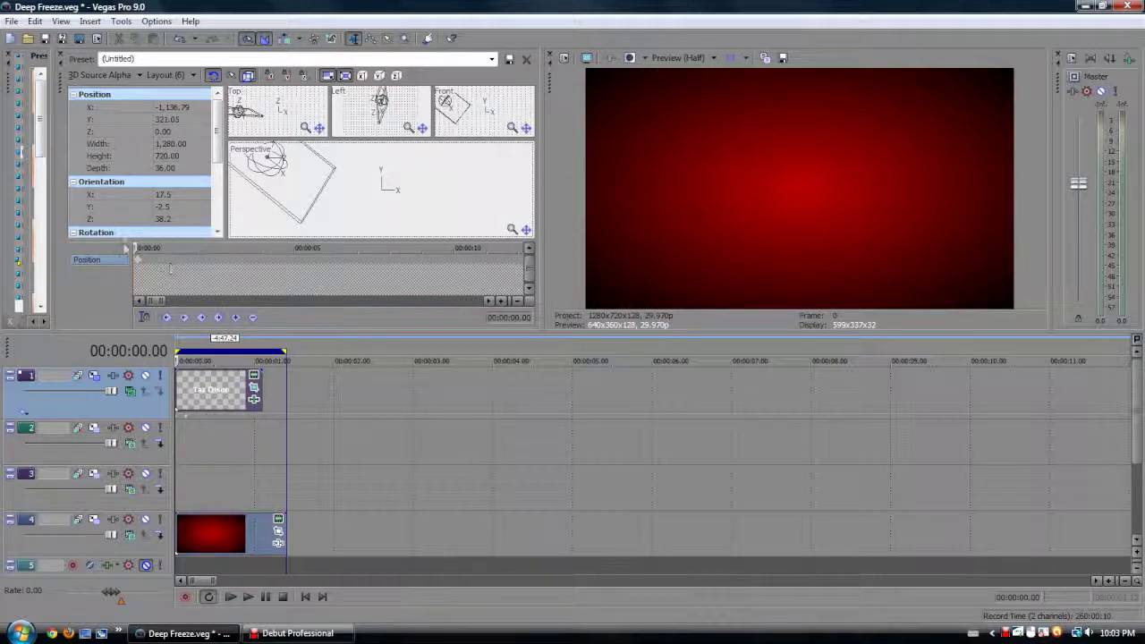
pyautogui.moveTo(133, 250); pyautogui.dragTo(110, 248)
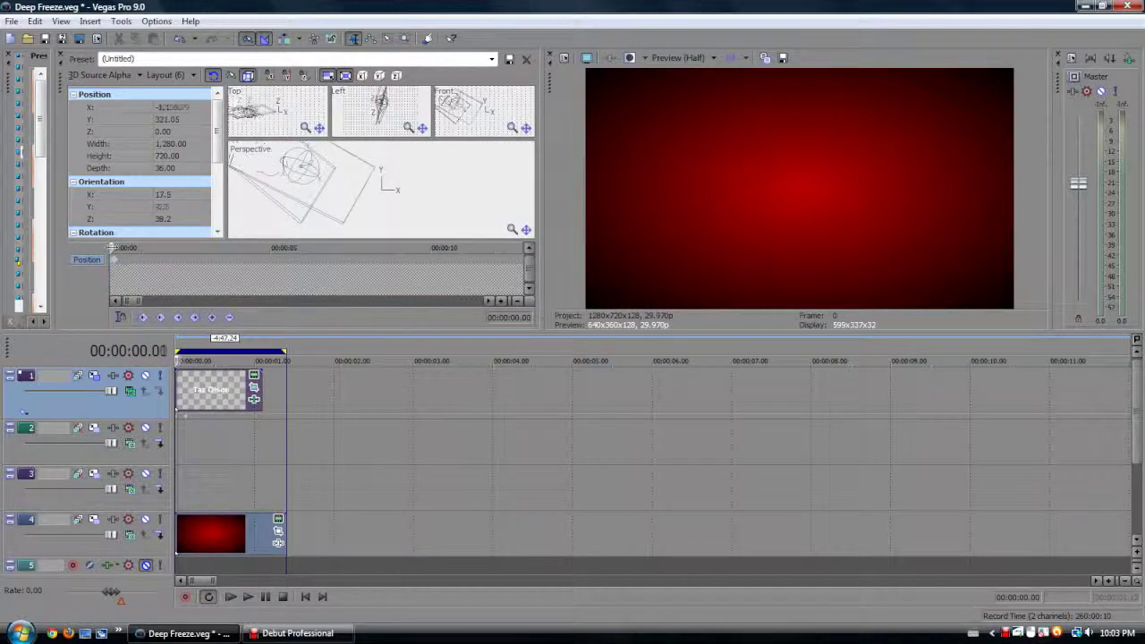
pyautogui.moveTo(110, 248); pyautogui.dragTo(140, 248)
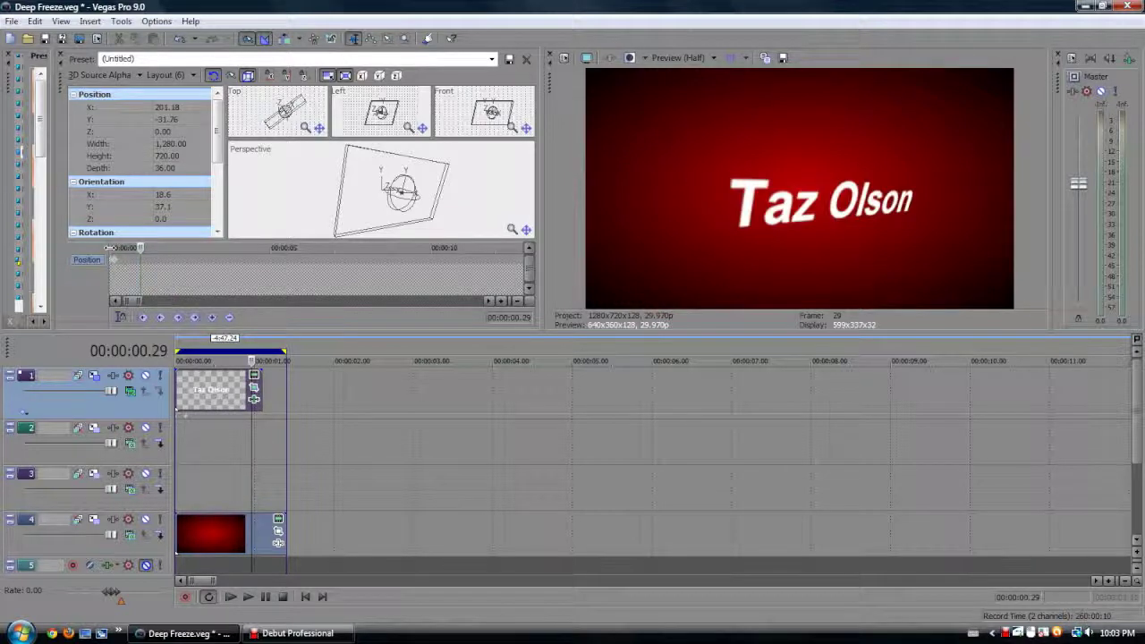
pyautogui.moveTo(141, 248)
pyautogui.mouseDown()
pyautogui.moveTo(117, 248)
pyautogui.moveTo(130, 248)
pyautogui.mouseUp()
pyautogui.press('Right')
pyautogui.press('Right')
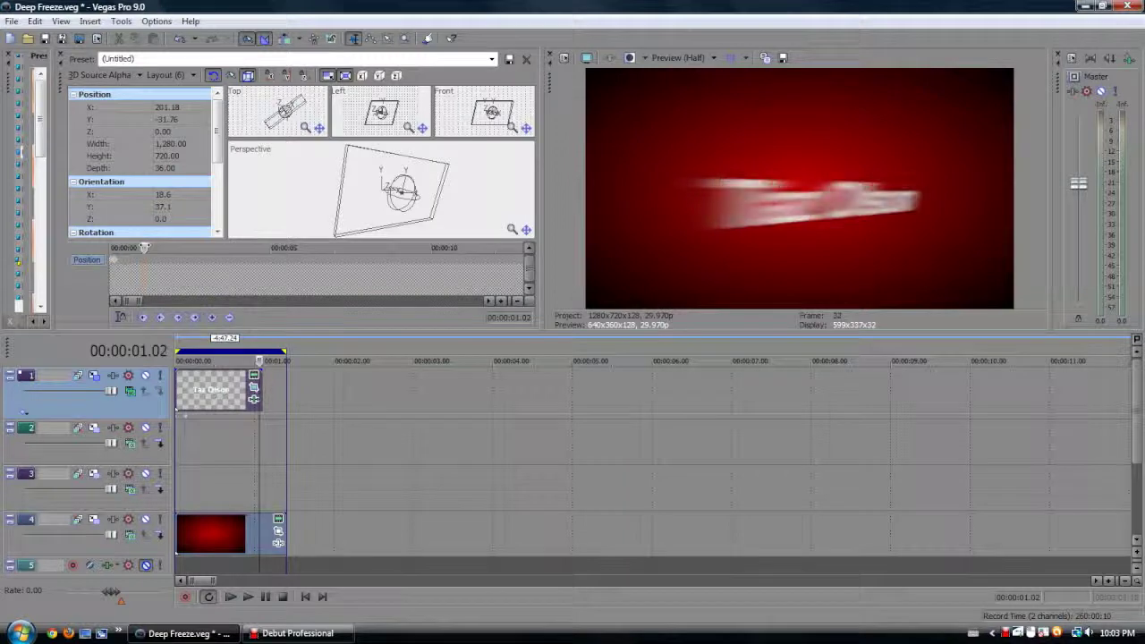
pyautogui.press('Right')
pyautogui.press('Left')
pyautogui.press('Left')
pyautogui.press('Right')
pyautogui.press('Right')
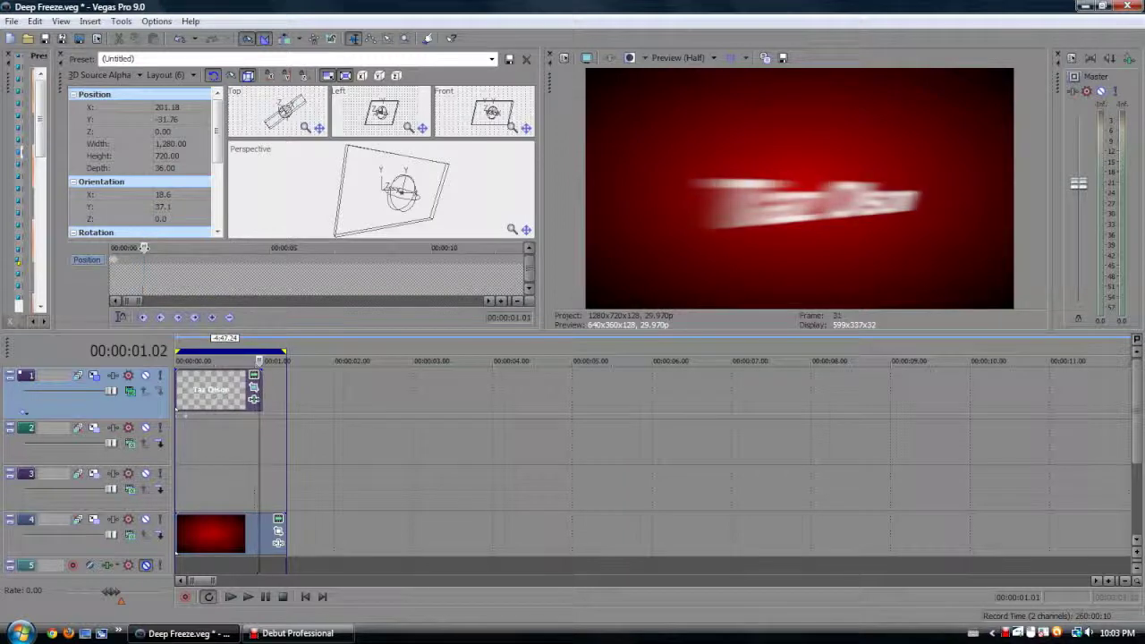
pyautogui.press('Left')
pyautogui.press('Left')
pyautogui.press('Left')
pyautogui.press('Left')
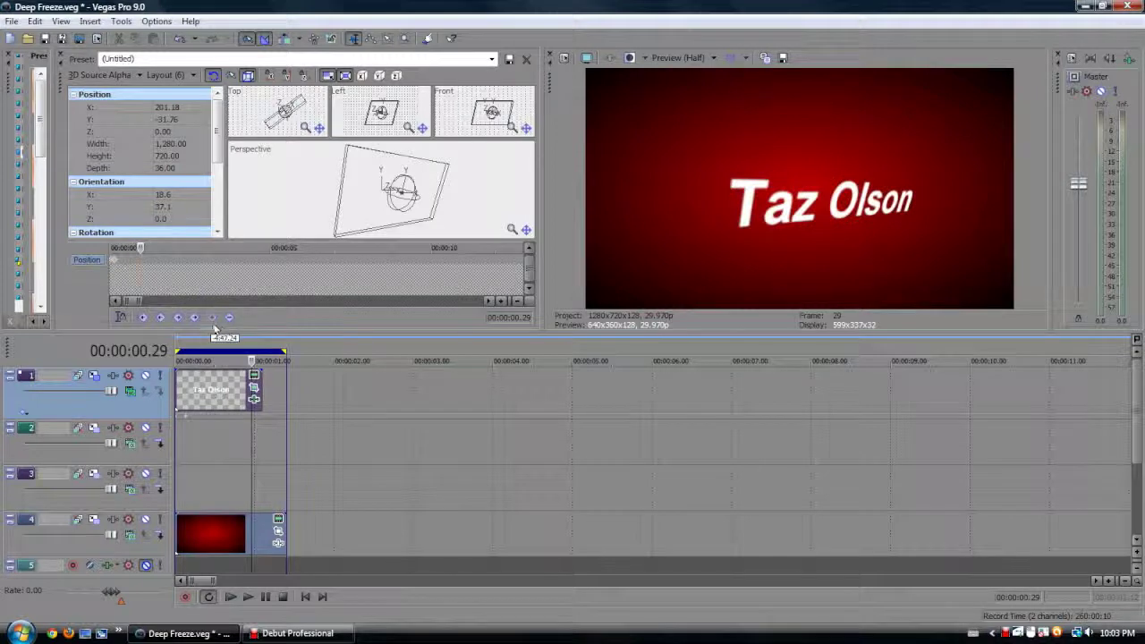
pyautogui.press('Right')
pyautogui.press('Right')
pyautogui.press('Right')
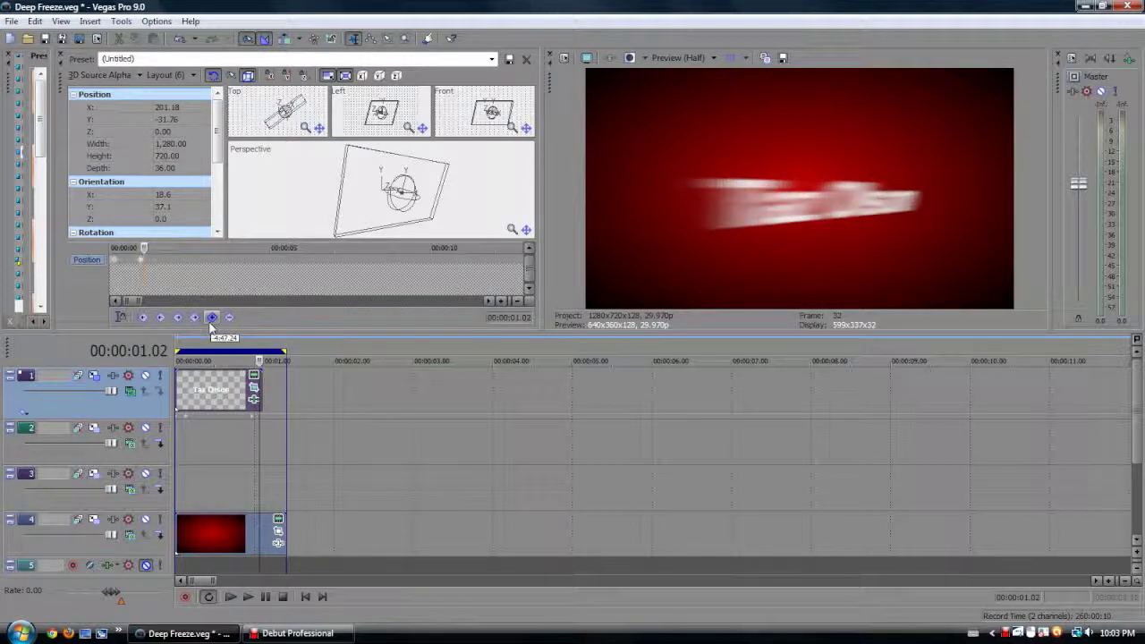
pyautogui.press('Right')
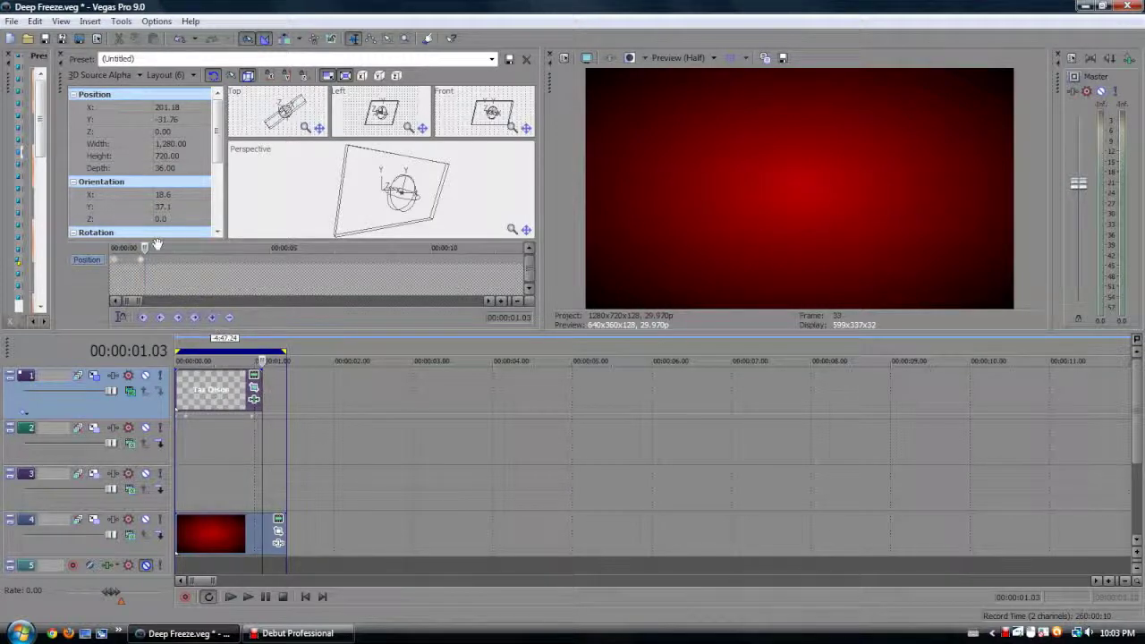
pyautogui.scroll(5, 157, 247)
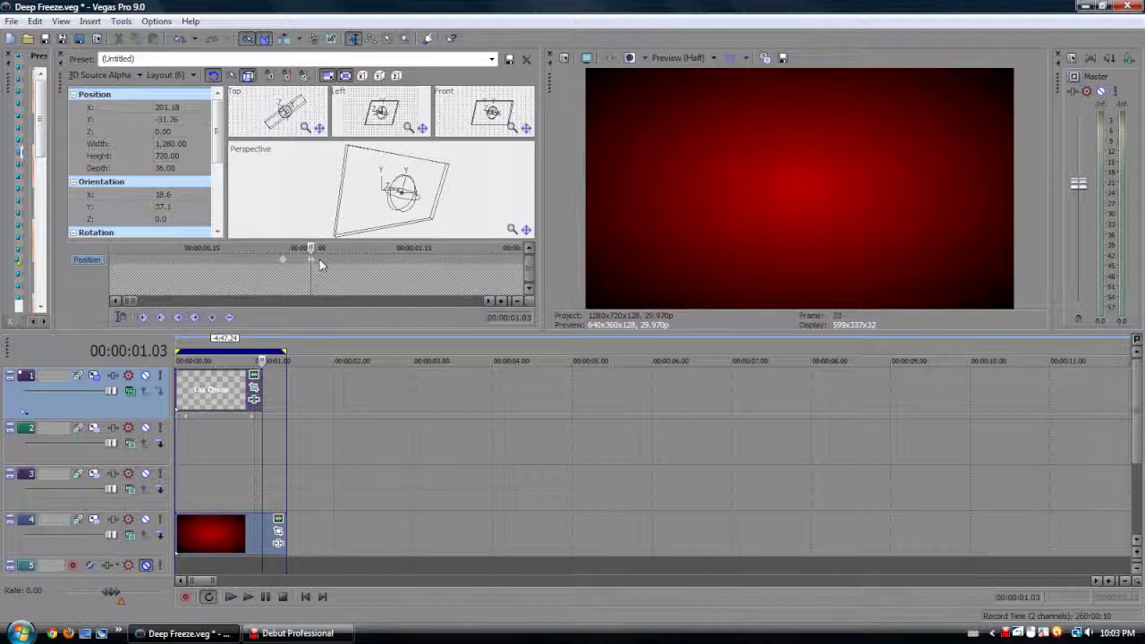
pyautogui.scroll(-1, 329, 217)
pyautogui.scroll(-3, 231, 273)
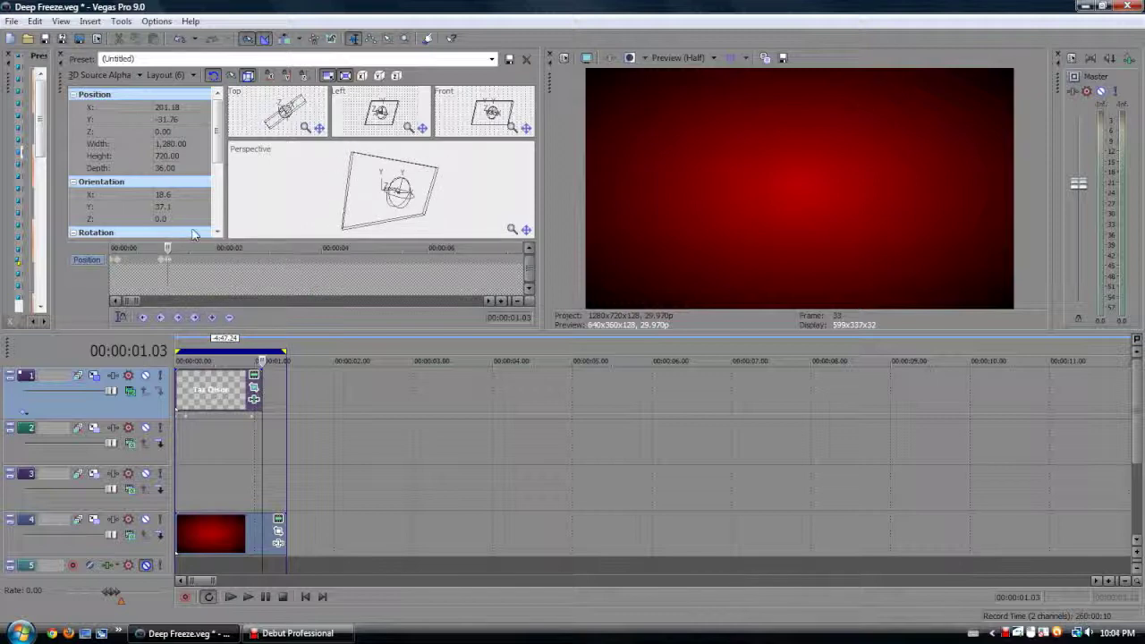
pyautogui.press('Left')
pyautogui.press('Left')
pyautogui.press('Left')
pyautogui.press('Left')
pyautogui.press('Left')
pyautogui.press('Right')
pyautogui.press('Right')
pyautogui.press('Left')
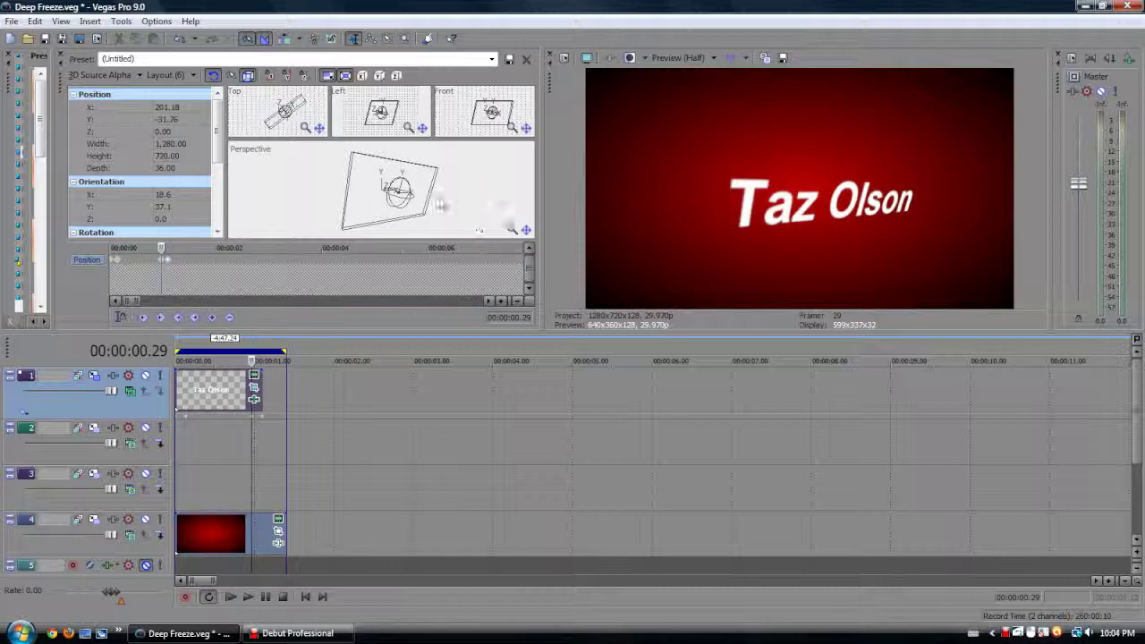
pyautogui.moveTo(397, 190)
pyautogui.mouseDown()
pyautogui.moveTo(419, 192)
pyautogui.moveTo(416, 181)
pyautogui.mouseUp()
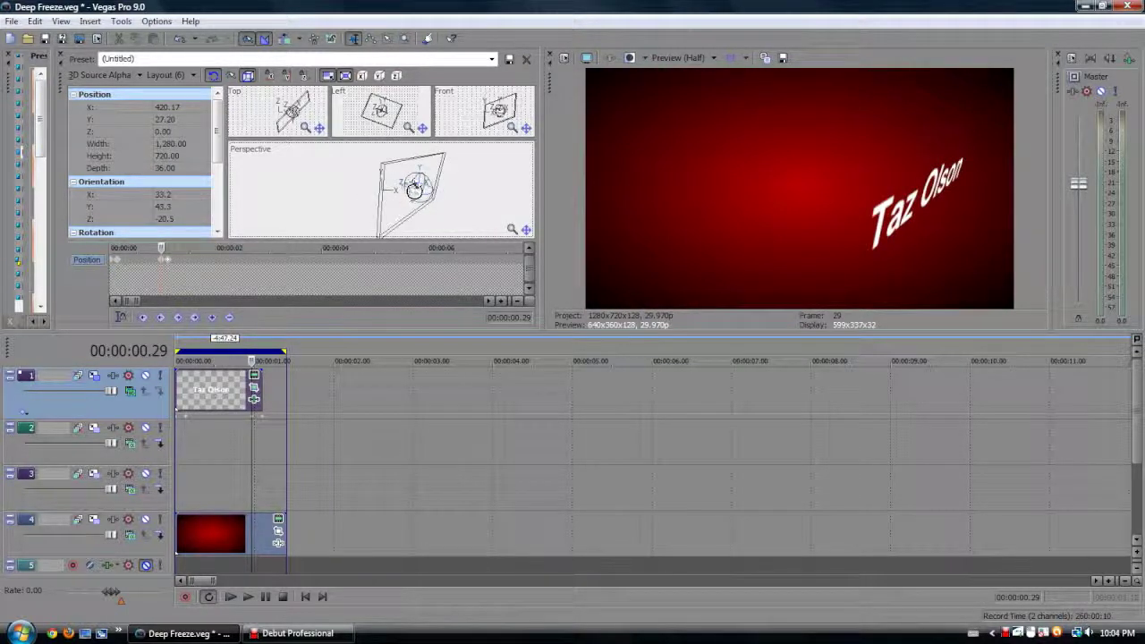
pyautogui.moveTo(415, 186); pyautogui.dragTo(415, 188)
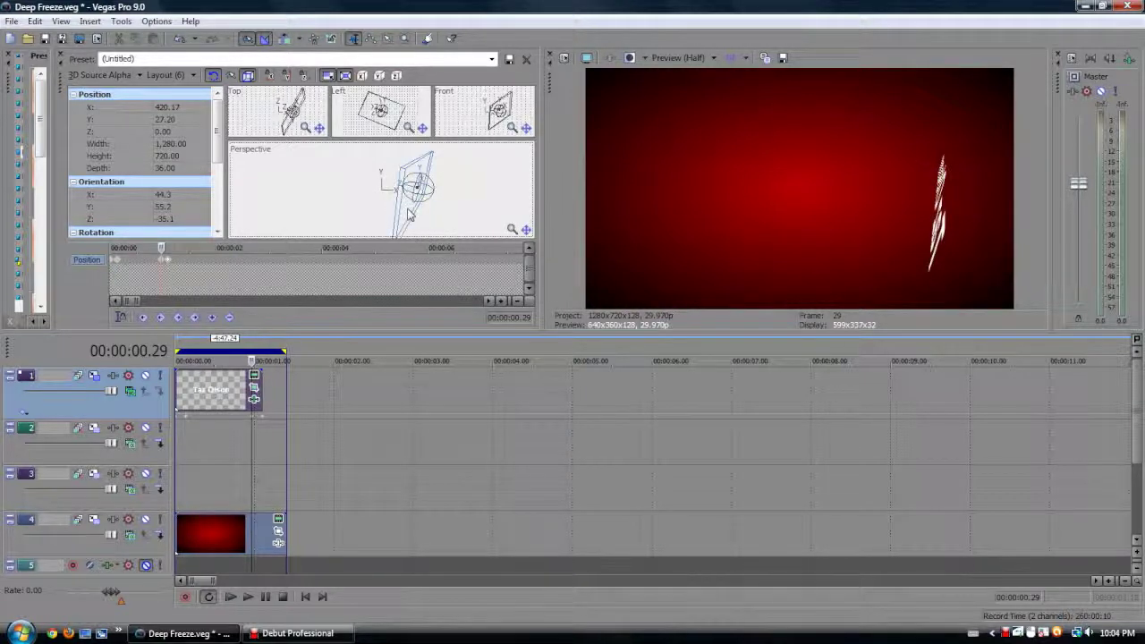
pyautogui.moveTo(410, 209); pyautogui.dragTo(416, 185)
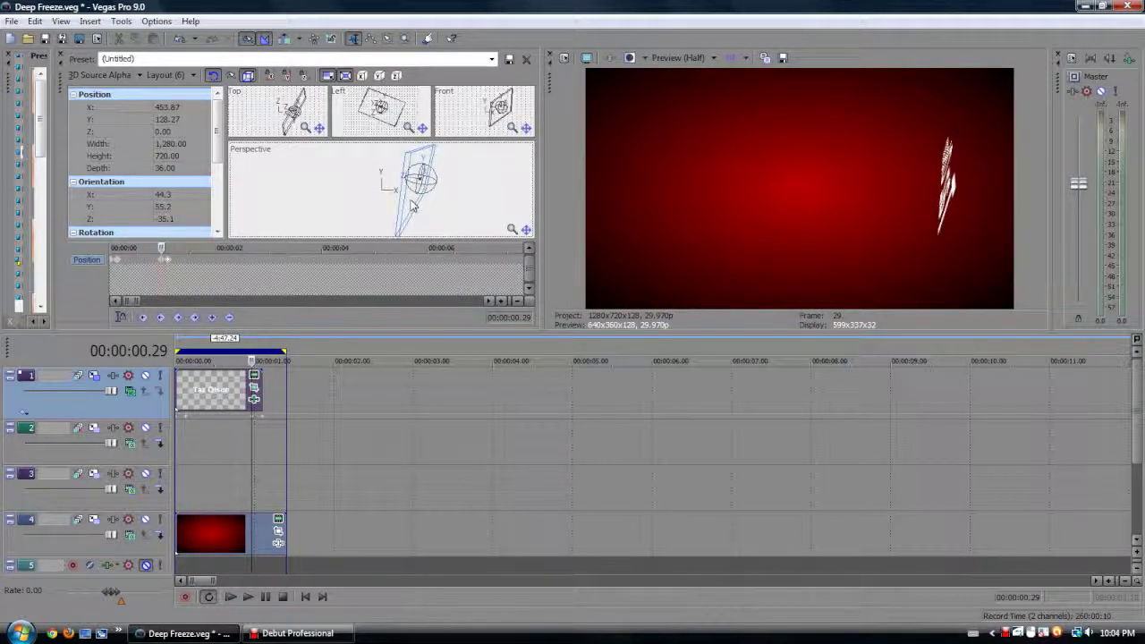
pyautogui.moveTo(418, 186); pyautogui.dragTo(402, 209)
pyautogui.moveTo(162, 248)
pyautogui.mouseDown()
pyautogui.moveTo(110, 247)
pyautogui.moveTo(161, 255)
pyautogui.mouseUp()
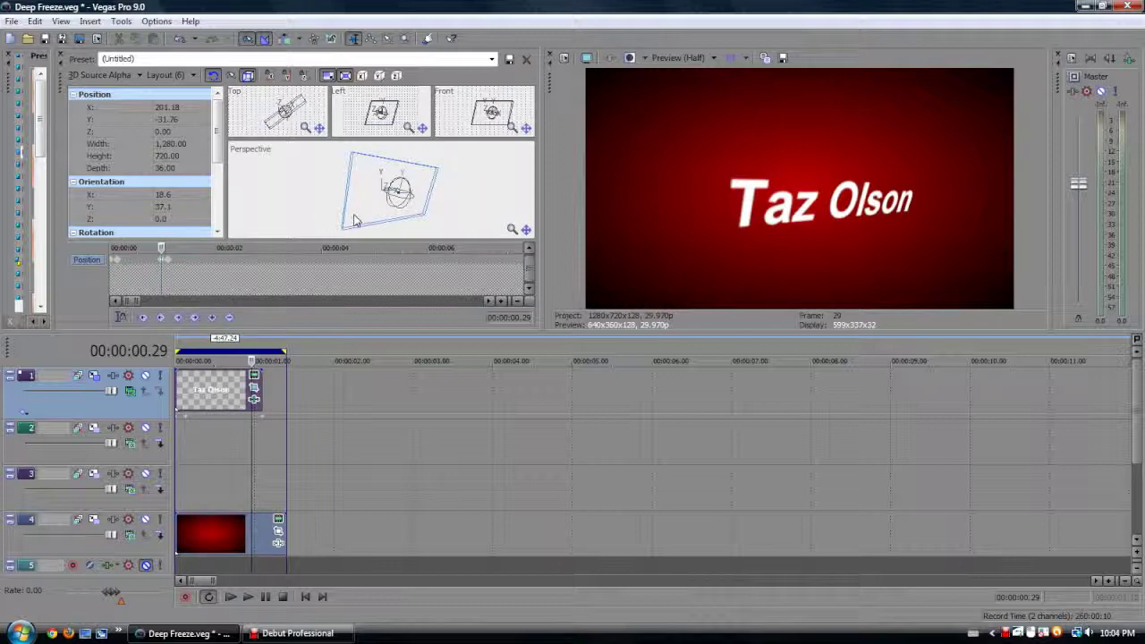
pyautogui.moveTo(364, 215); pyautogui.dragTo(368, 214)
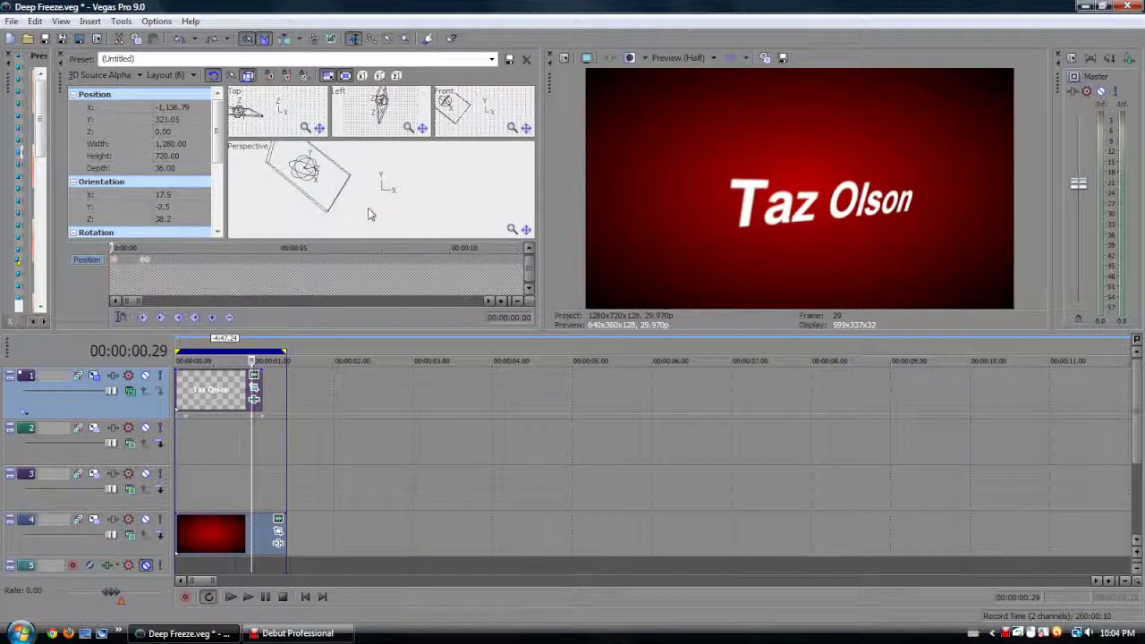
# - Tilt the settled frame-29 title at an angle in 3D and shrink it slightly
pyautogui.click(143, 266)
pyautogui.moveTo(389, 231); pyautogui.dragTo(393, 231)
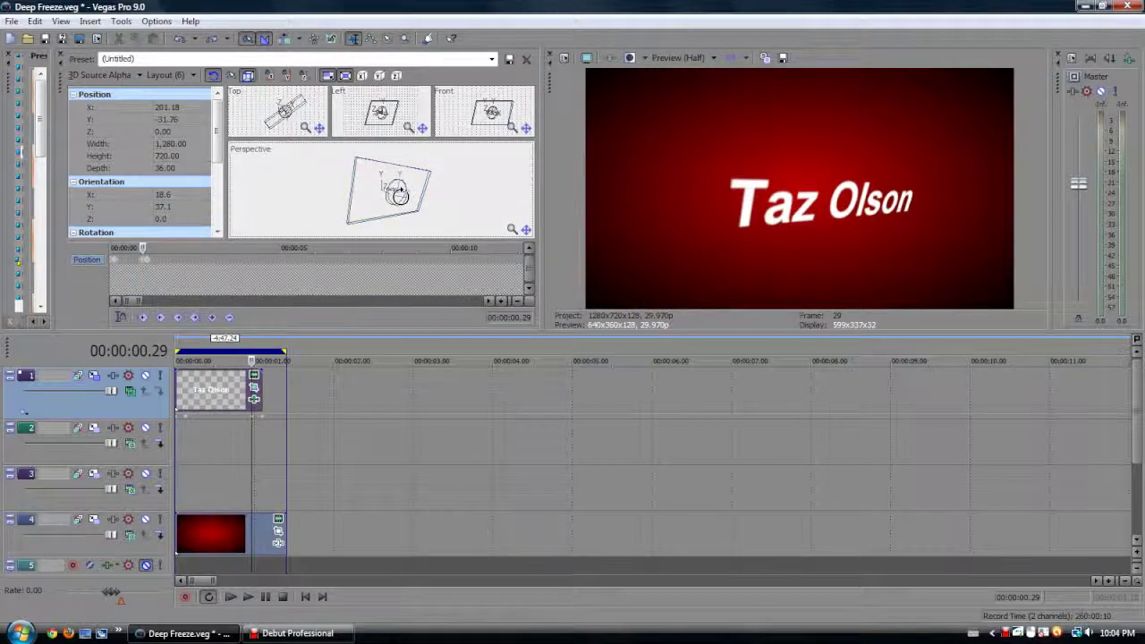
pyautogui.moveTo(399, 195); pyautogui.dragTo(379, 209)
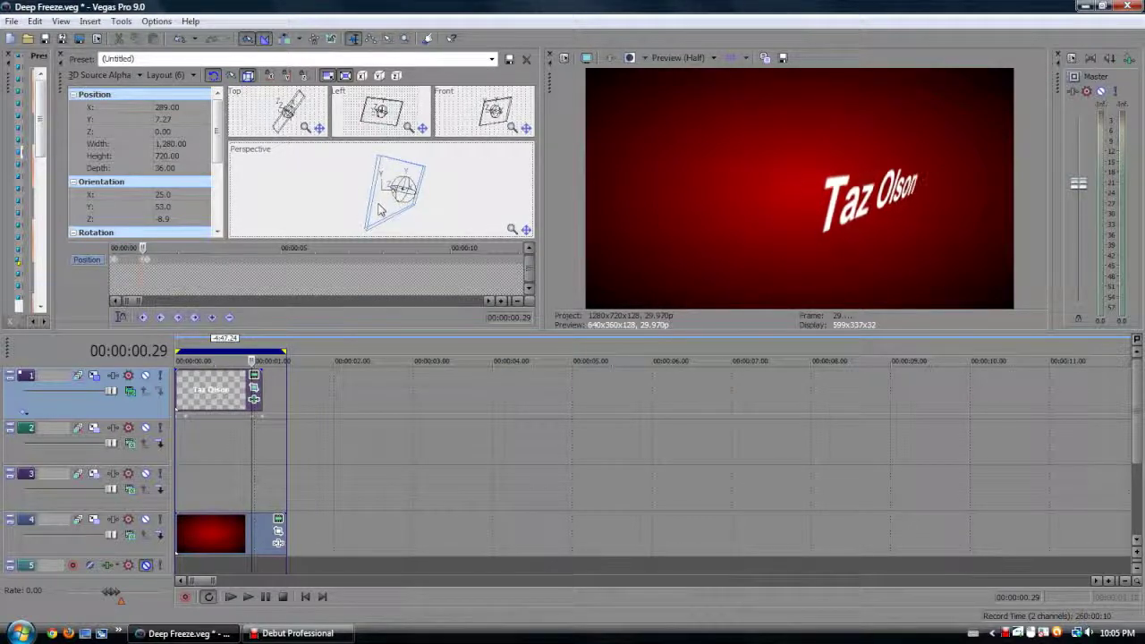
pyautogui.moveTo(381, 159); pyautogui.dragTo(380, 168)
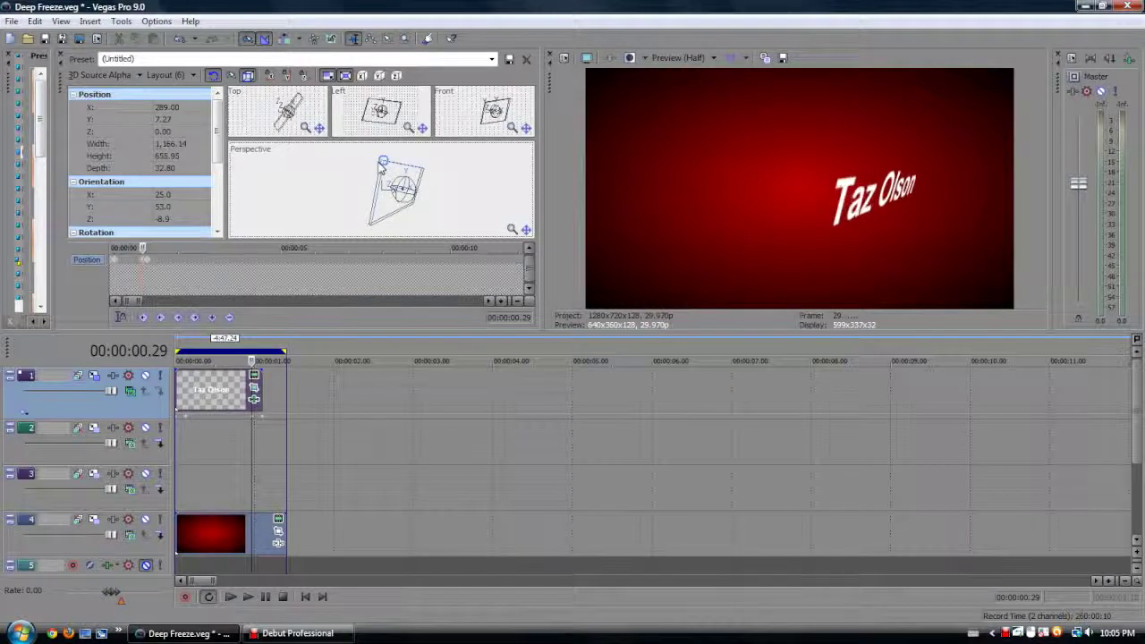
# - Enlarge the title at the first keyframe, then preview the fly-in
pyautogui.hotkey('ctrl', 'Home')
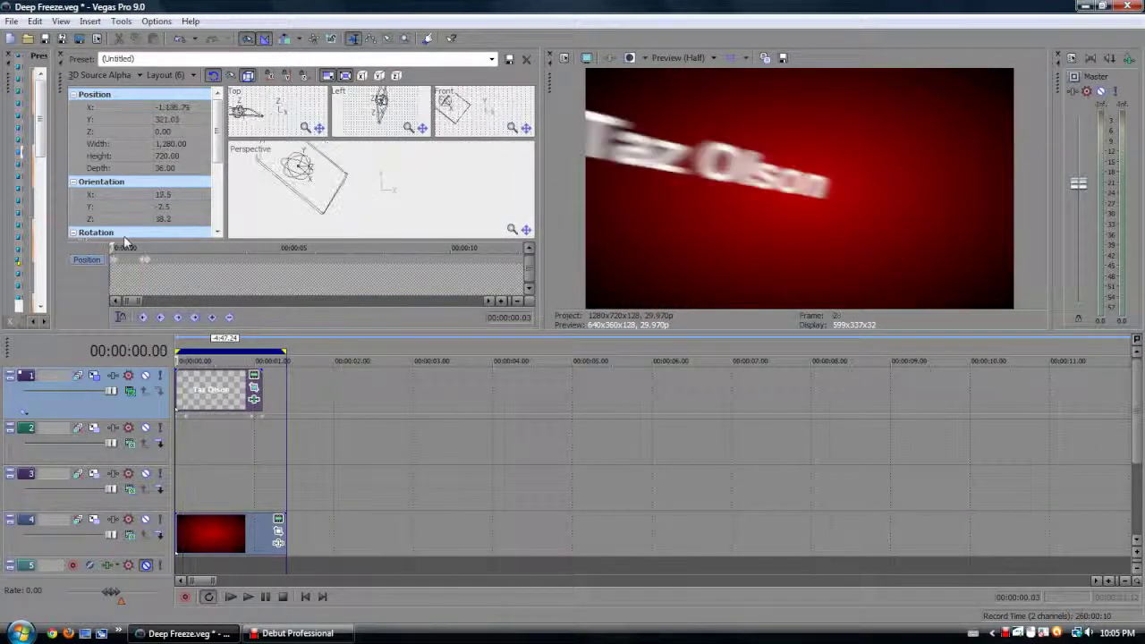
pyautogui.moveTo(347, 177); pyautogui.dragTo(356, 173)
pyautogui.moveTo(112, 248); pyautogui.dragTo(147, 246)
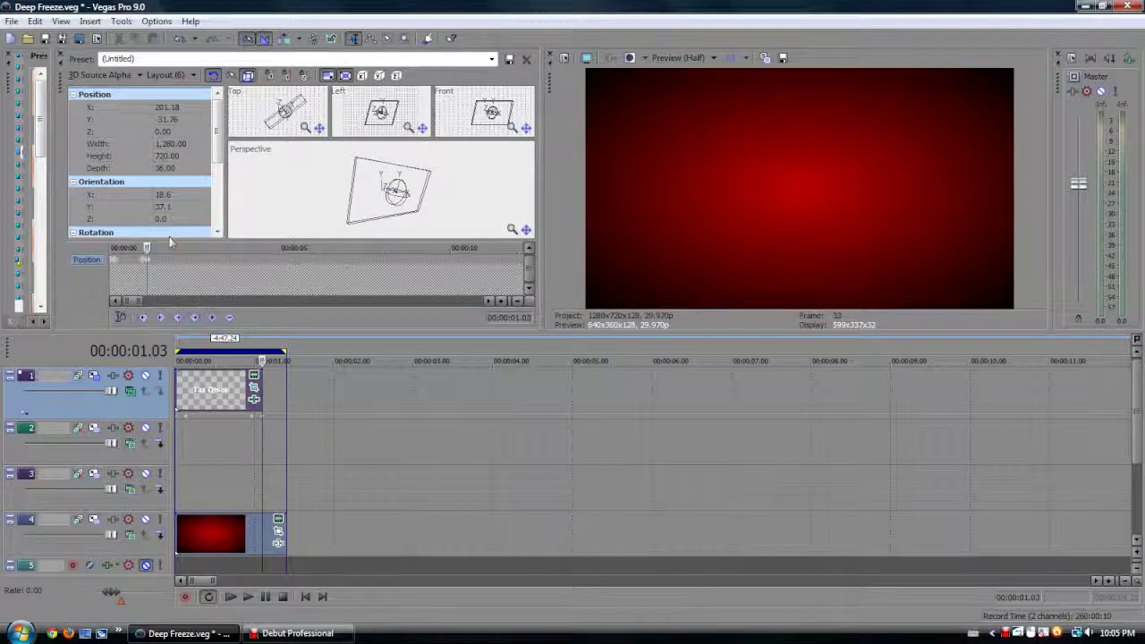
# - Add a keyframe at 00:00:01.03 where the title spins sharply, shrinks and moves up-right
pyautogui.click(212, 317)
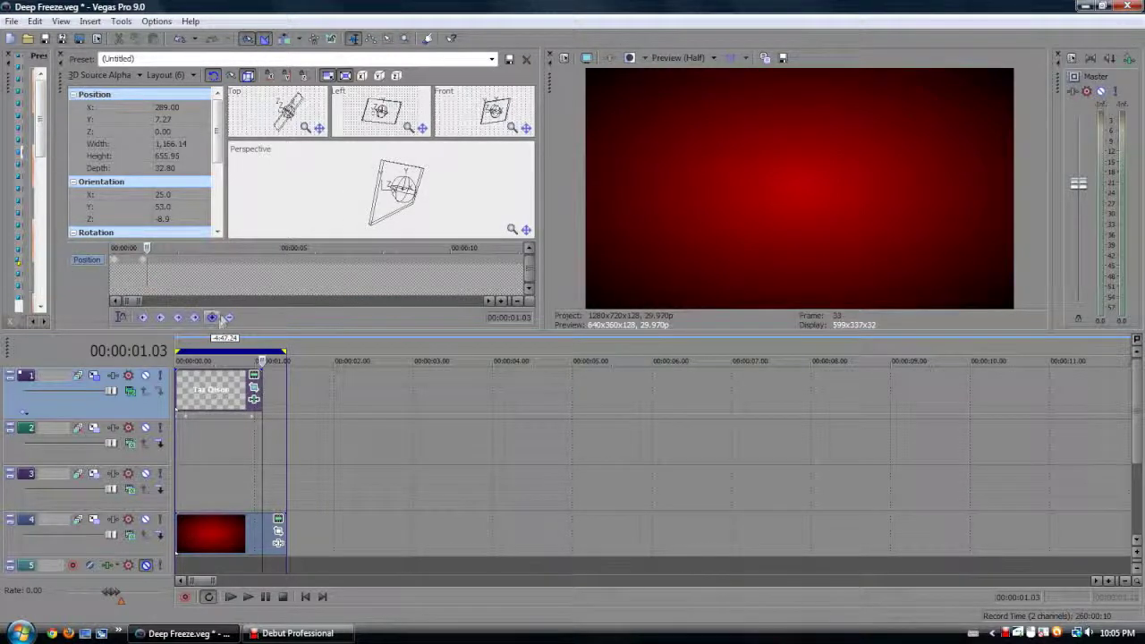
pyautogui.scroll(3, 267, 260)
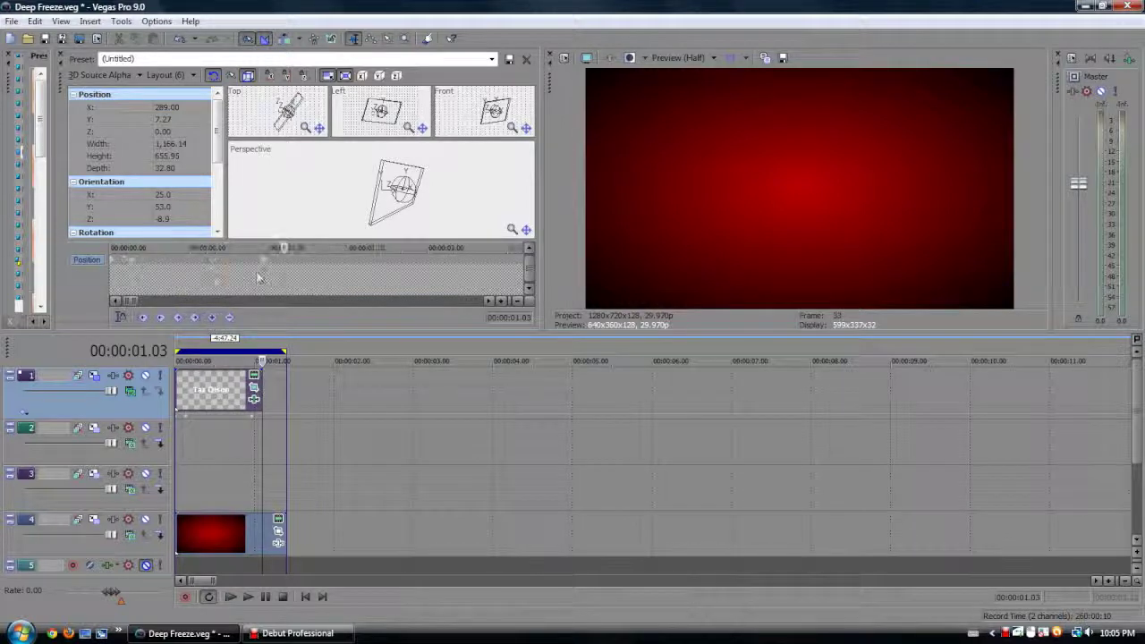
pyautogui.moveTo(264, 266); pyautogui.dragTo(284, 261)
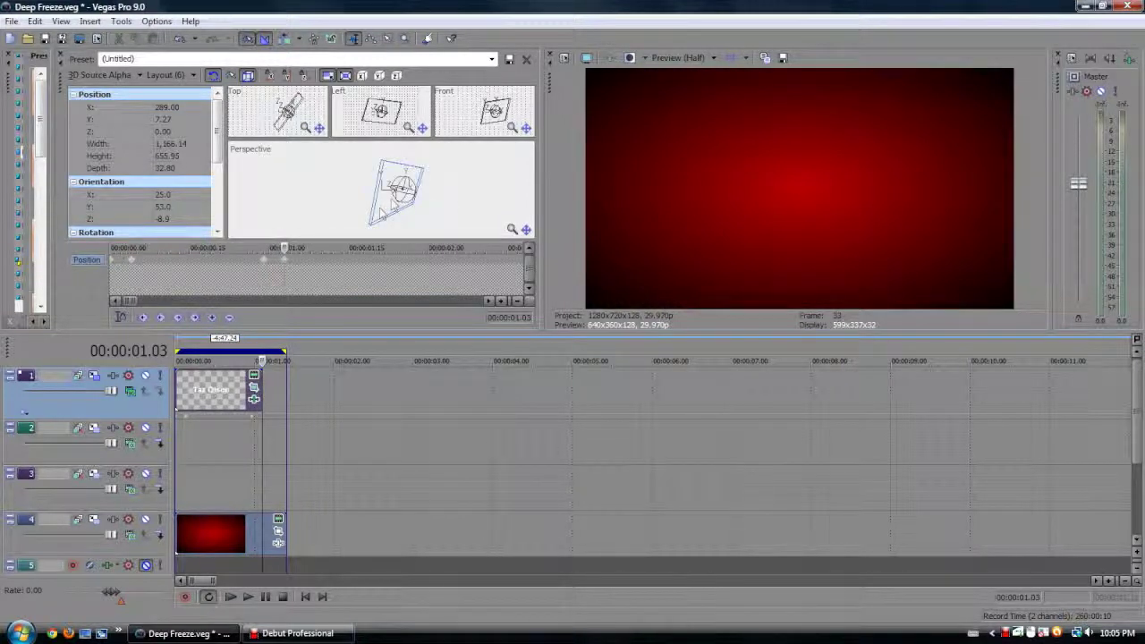
pyautogui.moveTo(404, 187); pyautogui.dragTo(404, 187)
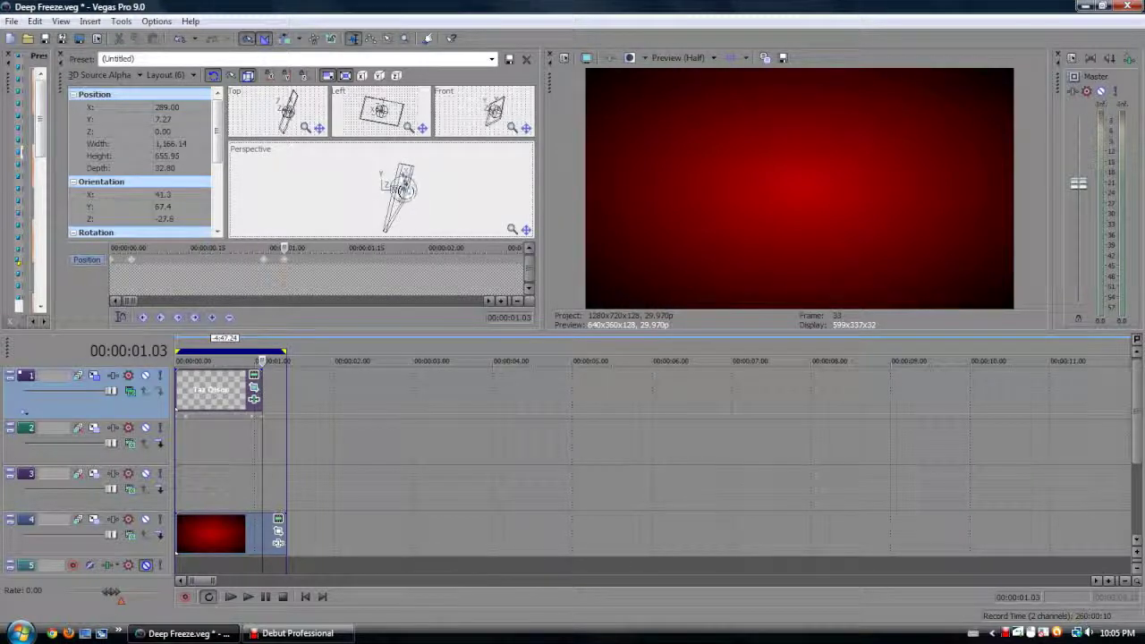
pyautogui.moveTo(403, 168); pyautogui.dragTo(391, 217)
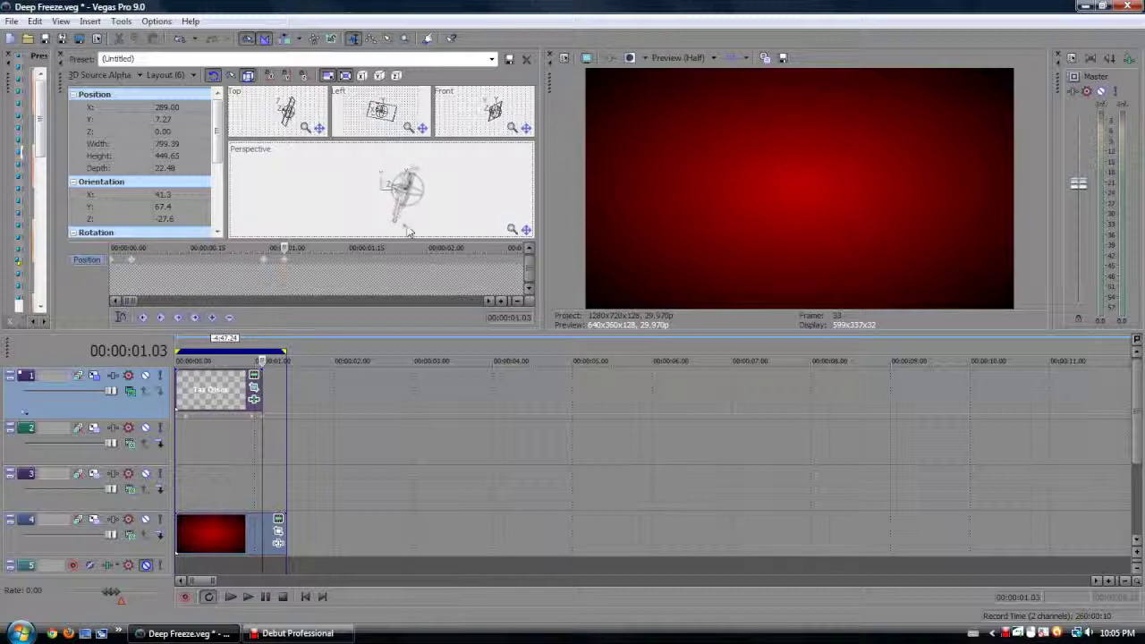
pyautogui.moveTo(408, 222); pyautogui.dragTo(282, 248)
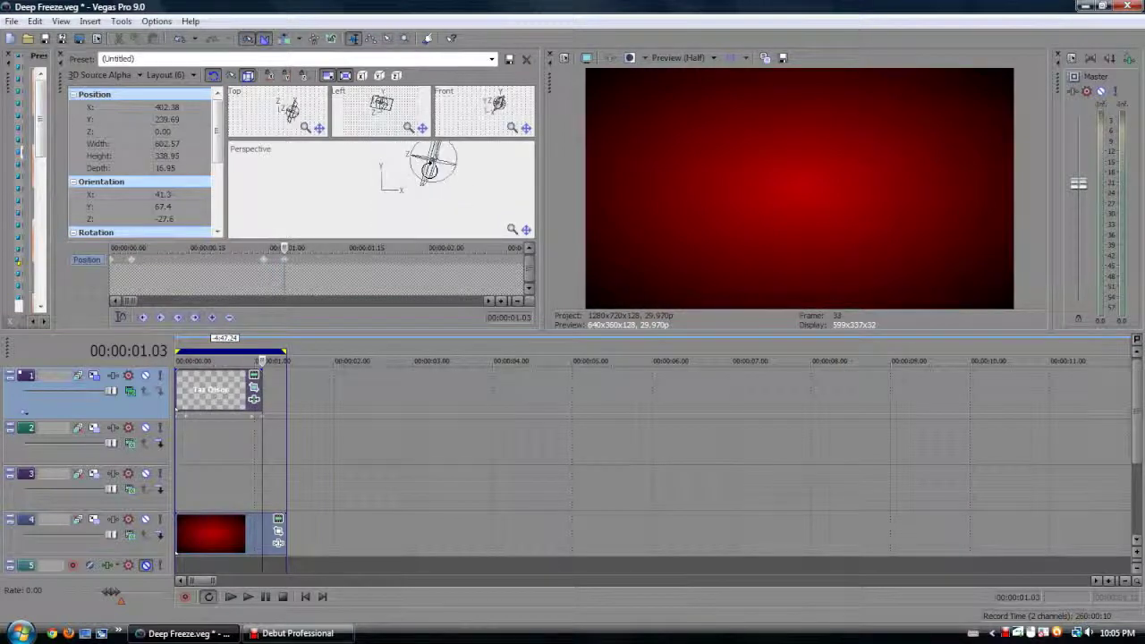
# - Lower the title's exit position slightly, then play back the animation
pyautogui.moveTo(434, 216); pyautogui.dragTo(450, 211)
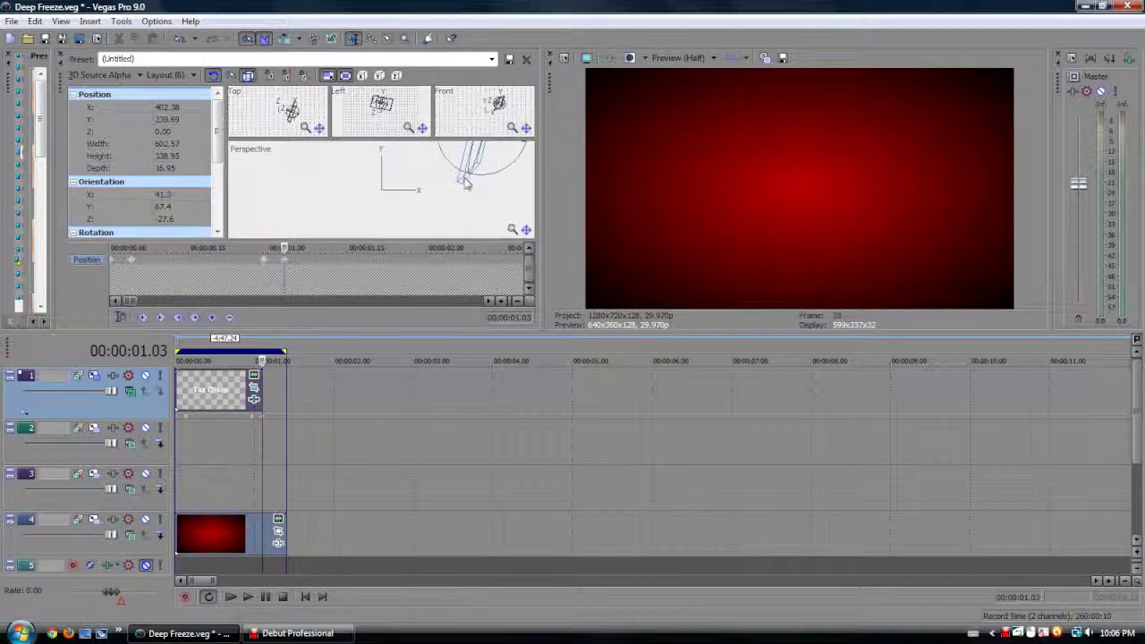
pyautogui.moveTo(465, 183); pyautogui.dragTo(459, 207)
pyautogui.click(267, 250)
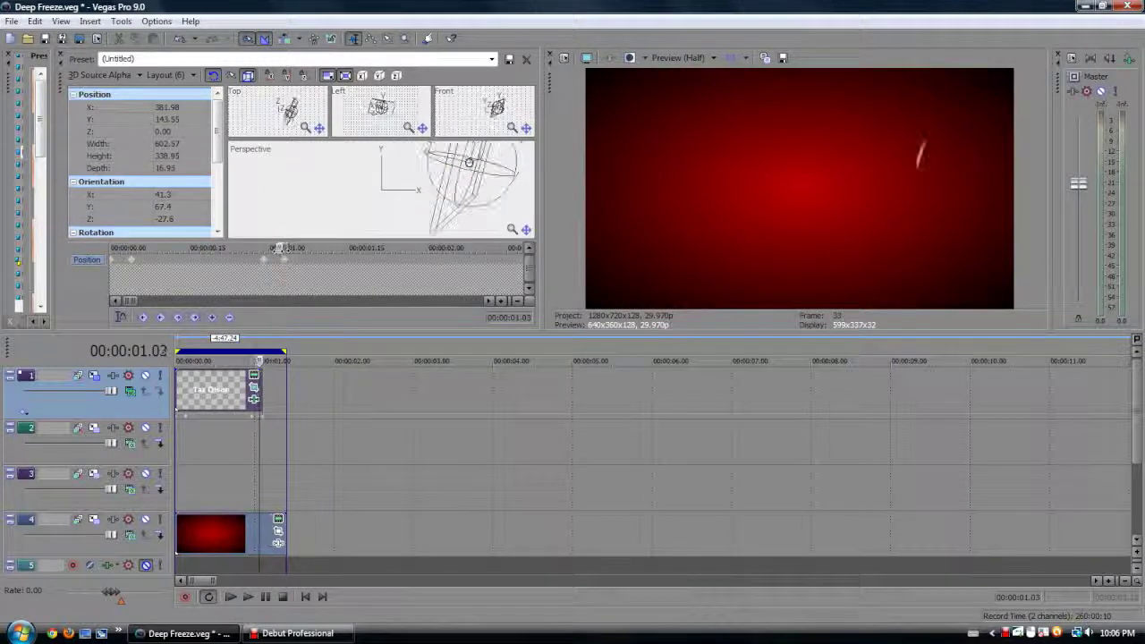
pyautogui.press('space')
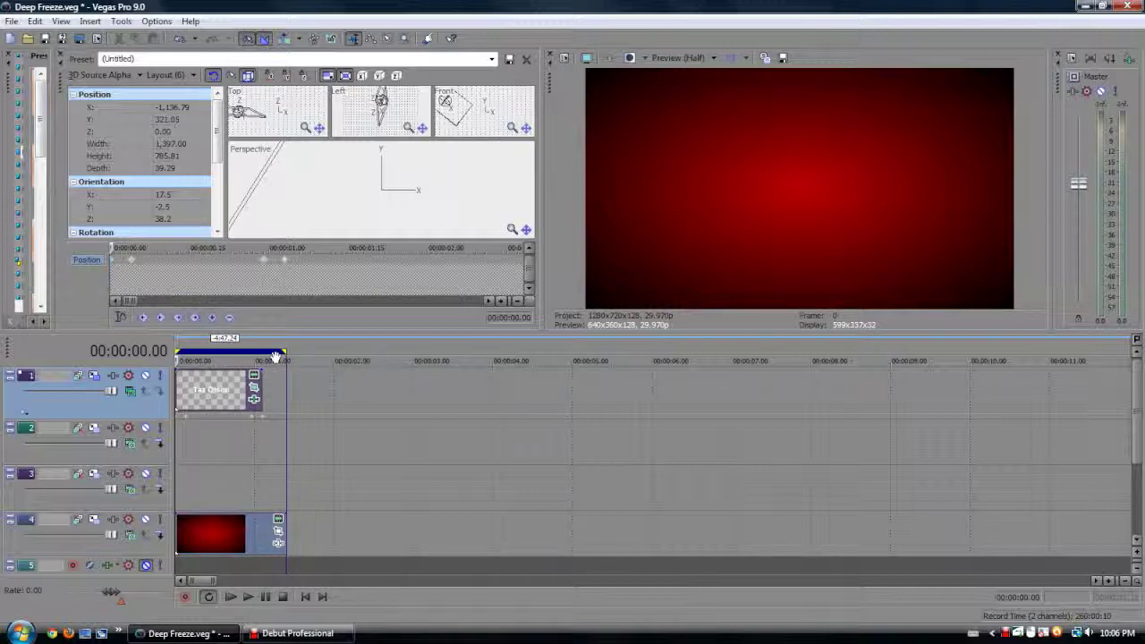
pyautogui.click(193, 375)
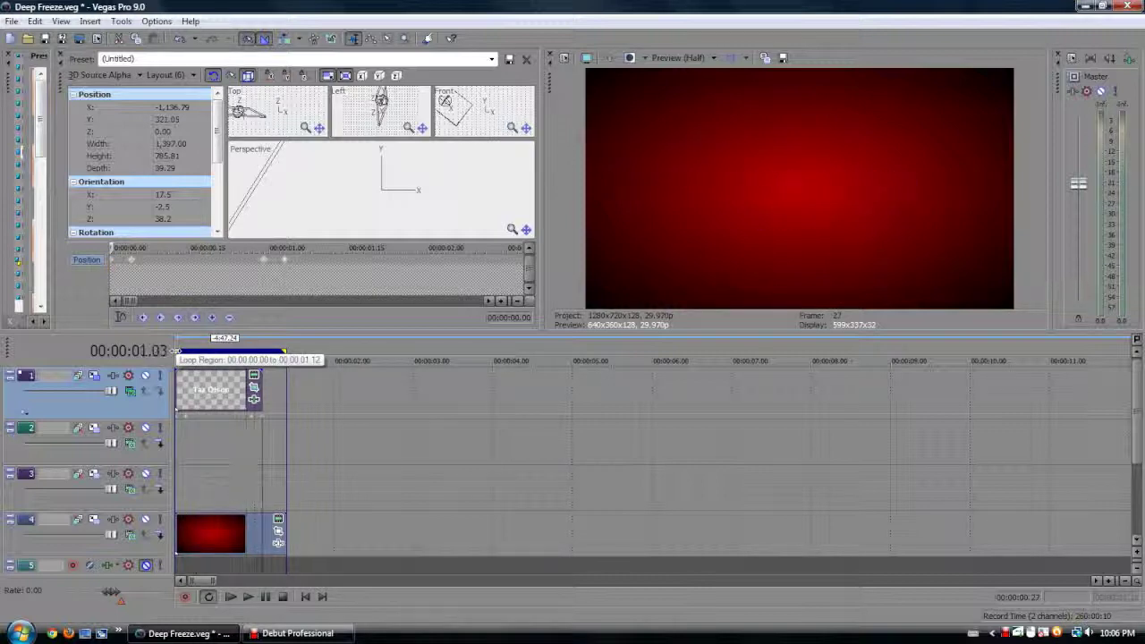
pyautogui.doubleClick(179, 350)
pyautogui.click(247, 596)
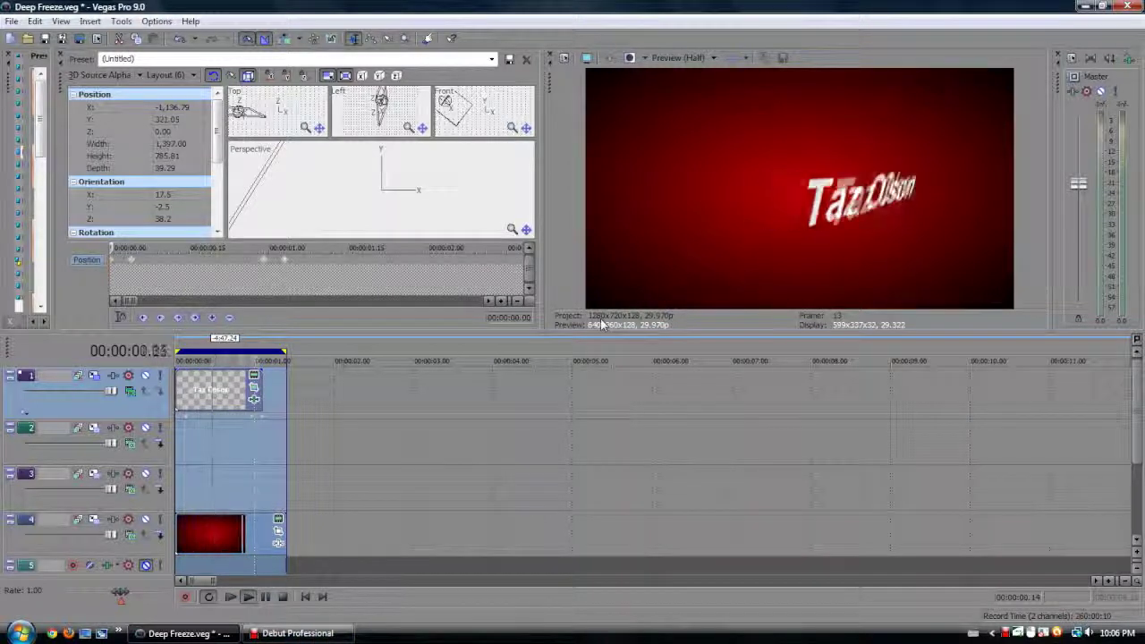
pyautogui.click(281, 599)
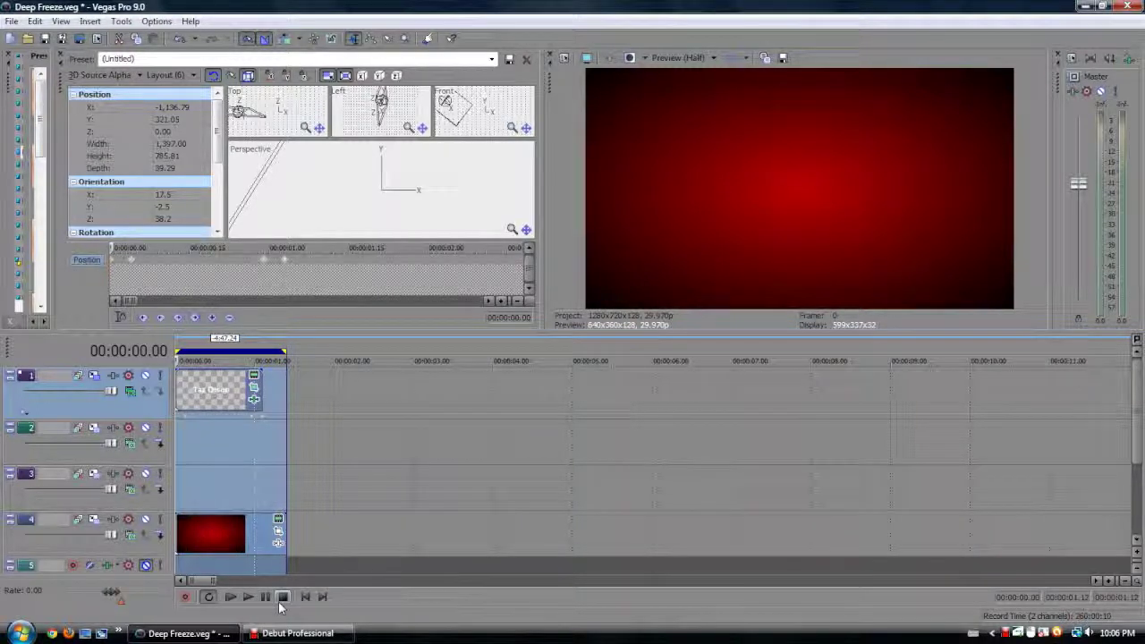
pyautogui.click(201, 505)
pyautogui.click(240, 398)
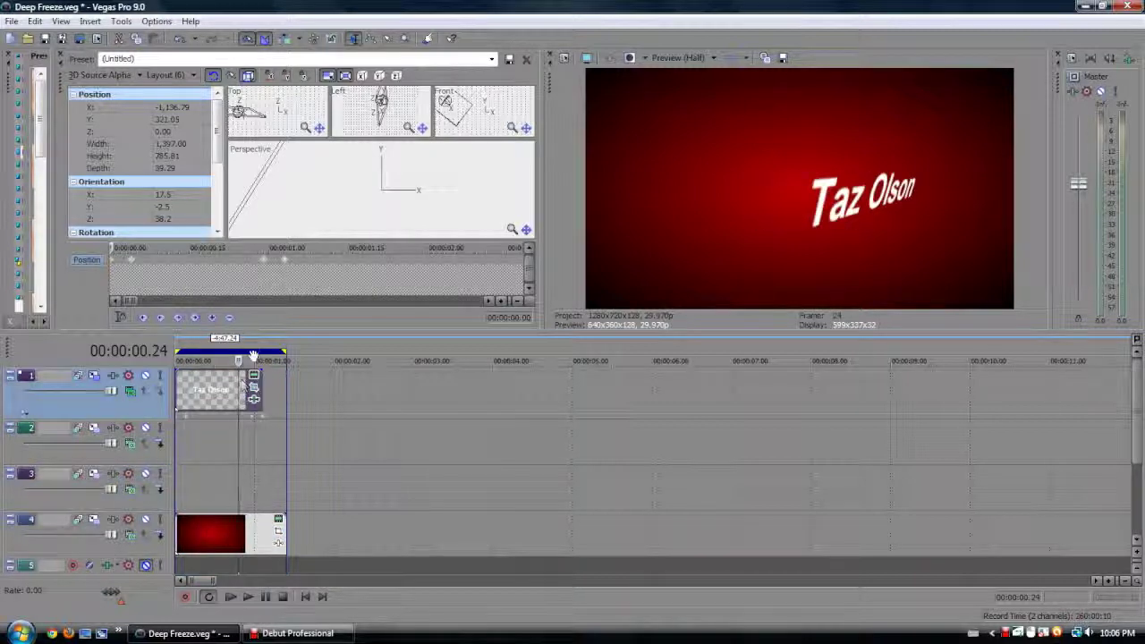